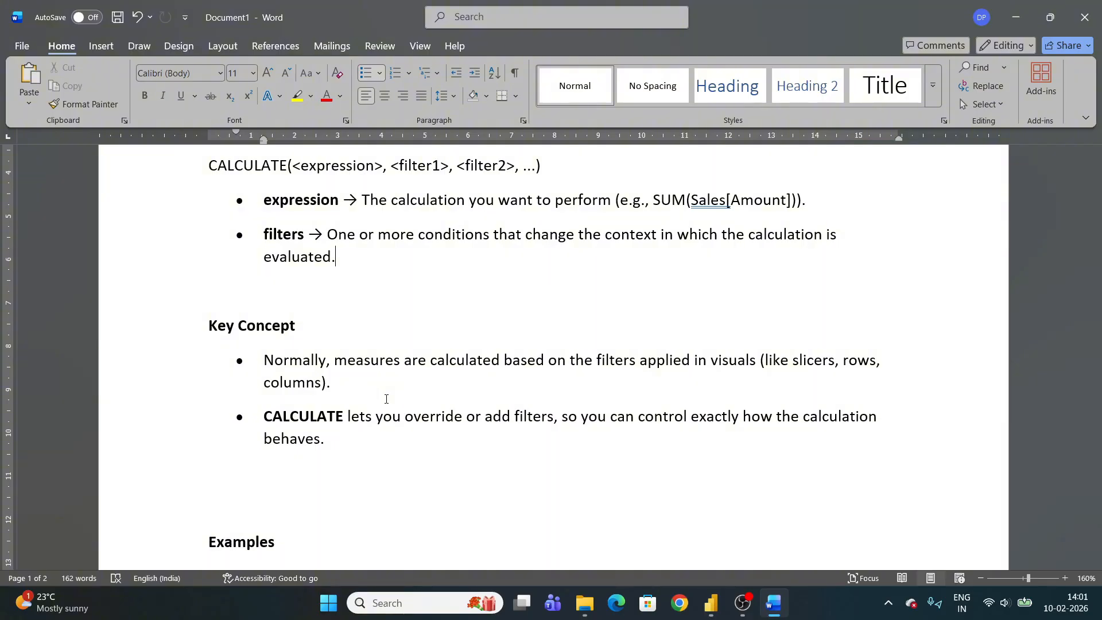
- Review the Basic Usage example in the notes, focusing on the Total Sales measure and its SUM(Sales[Amount]) expression
scroll(385, 399, down, 6)
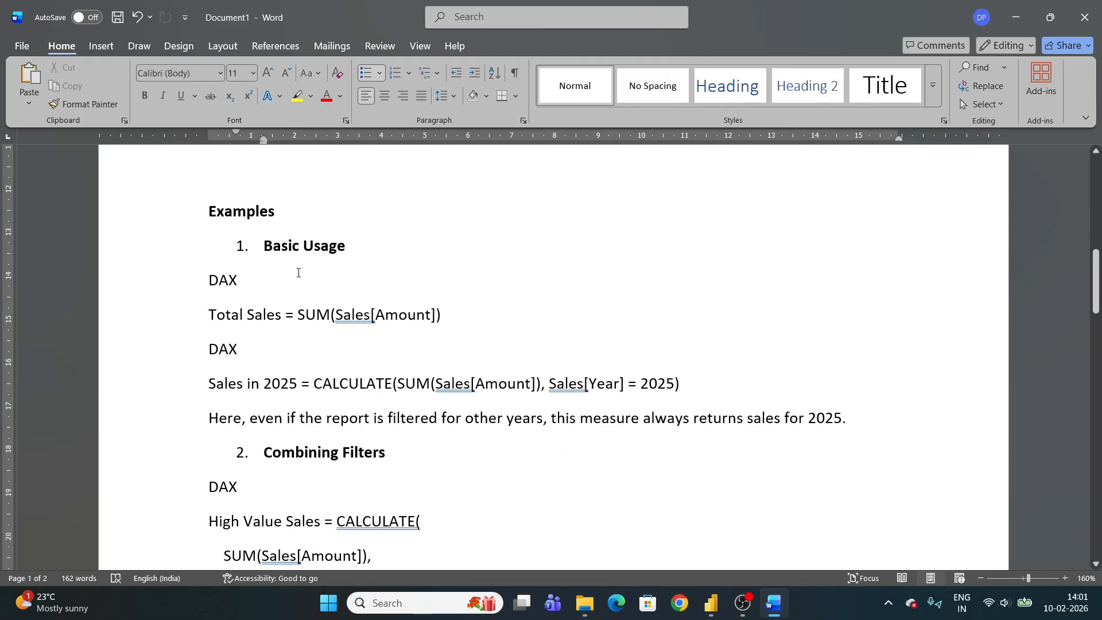
triple_click(333, 248)
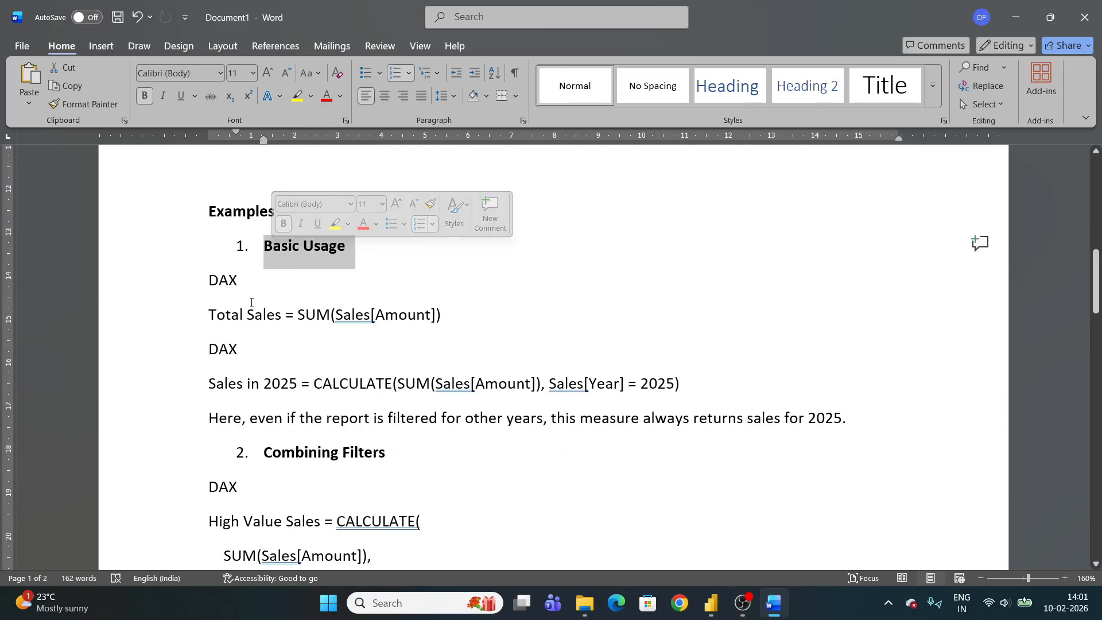
click(248, 298)
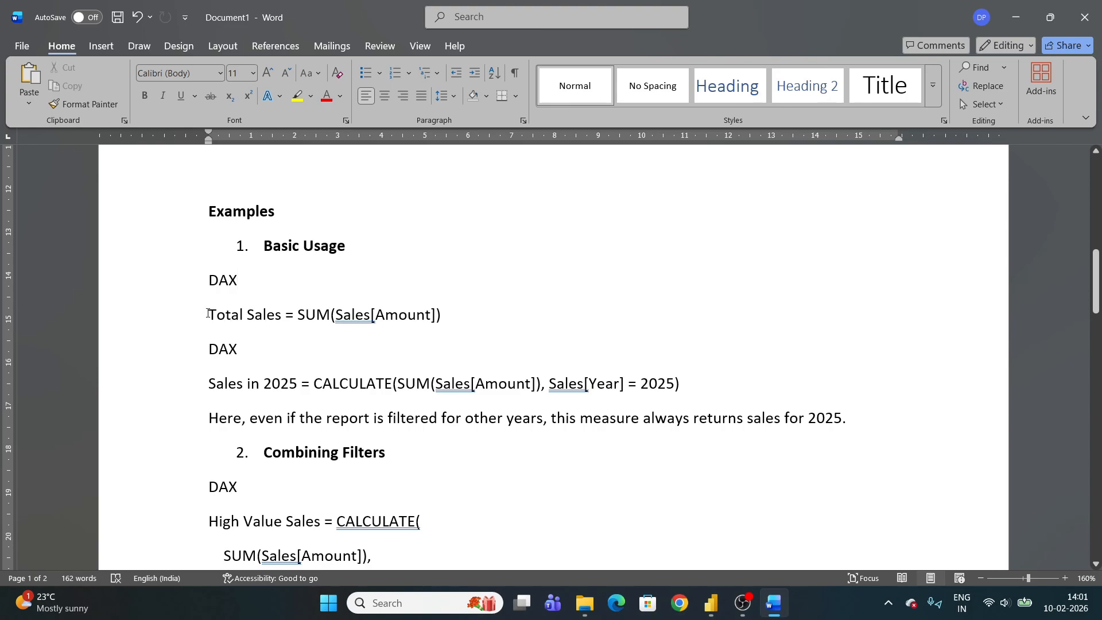
drag(208, 313, 455, 325)
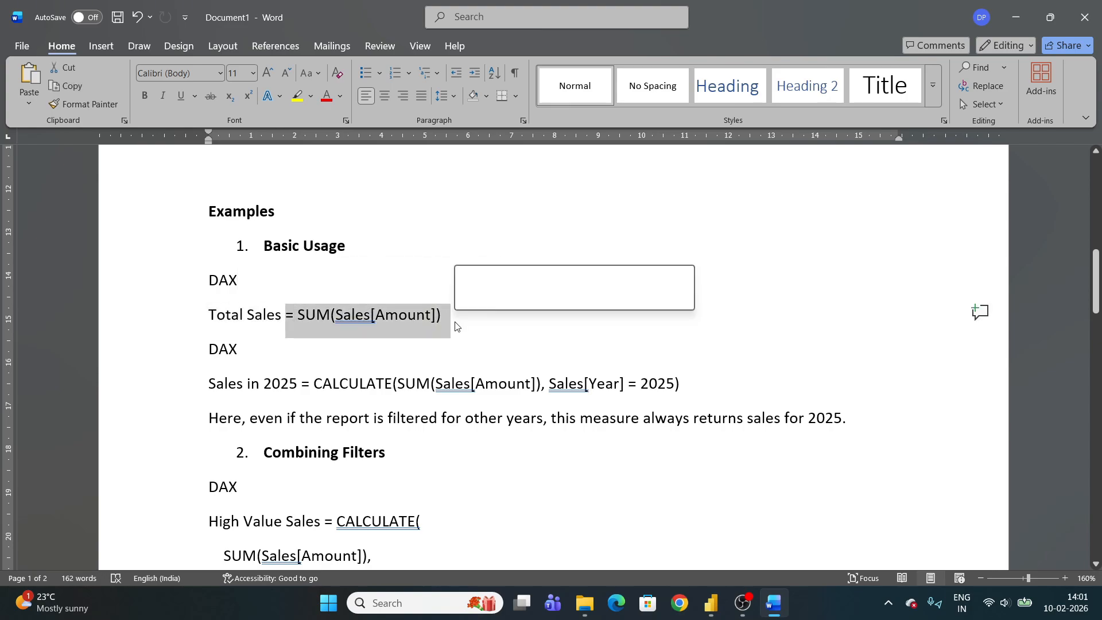
click(455, 326)
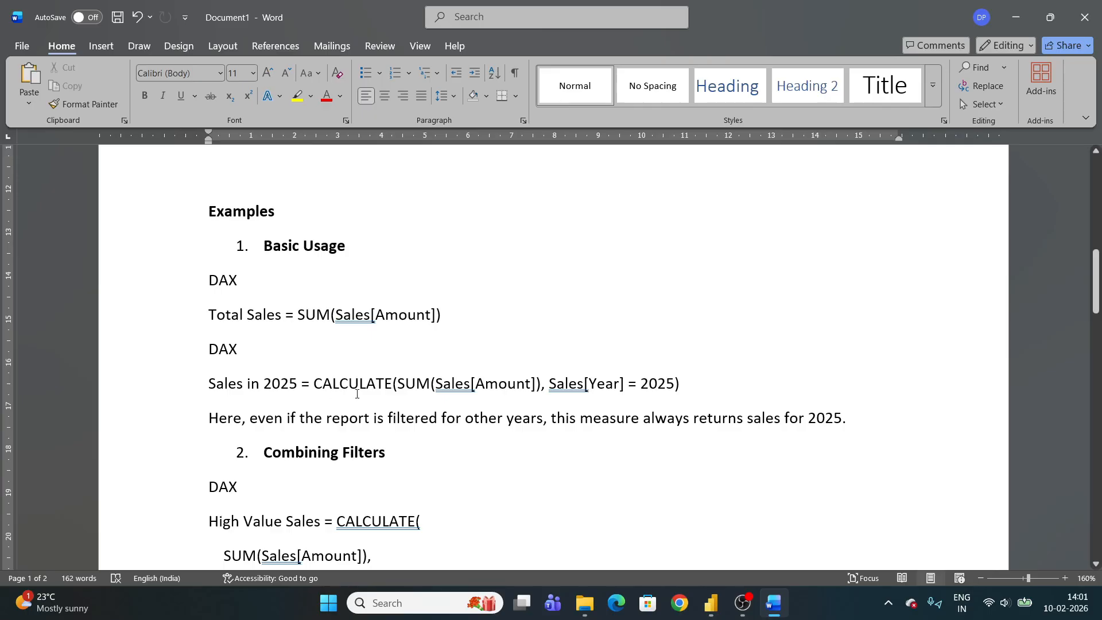
drag(211, 385, 296, 389)
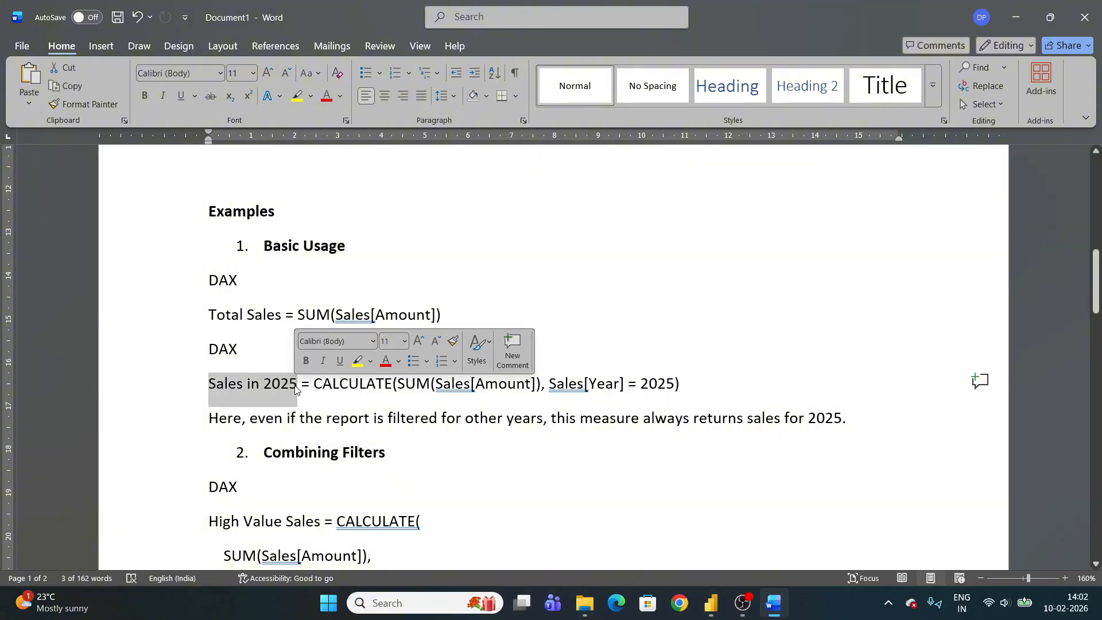
click(296, 389)
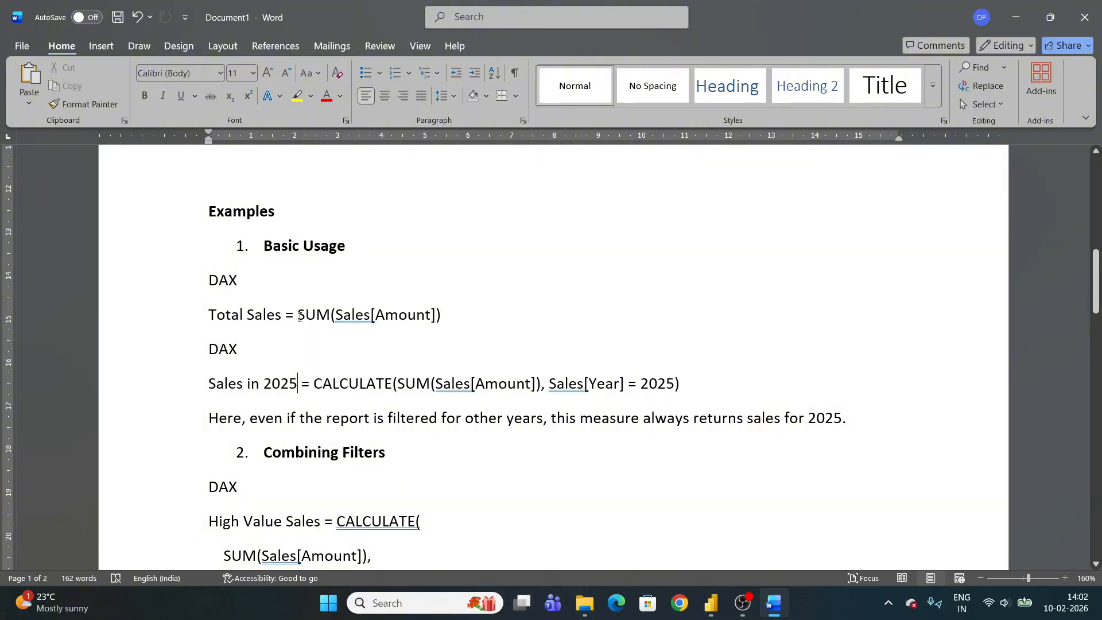
drag(297, 315, 425, 318)
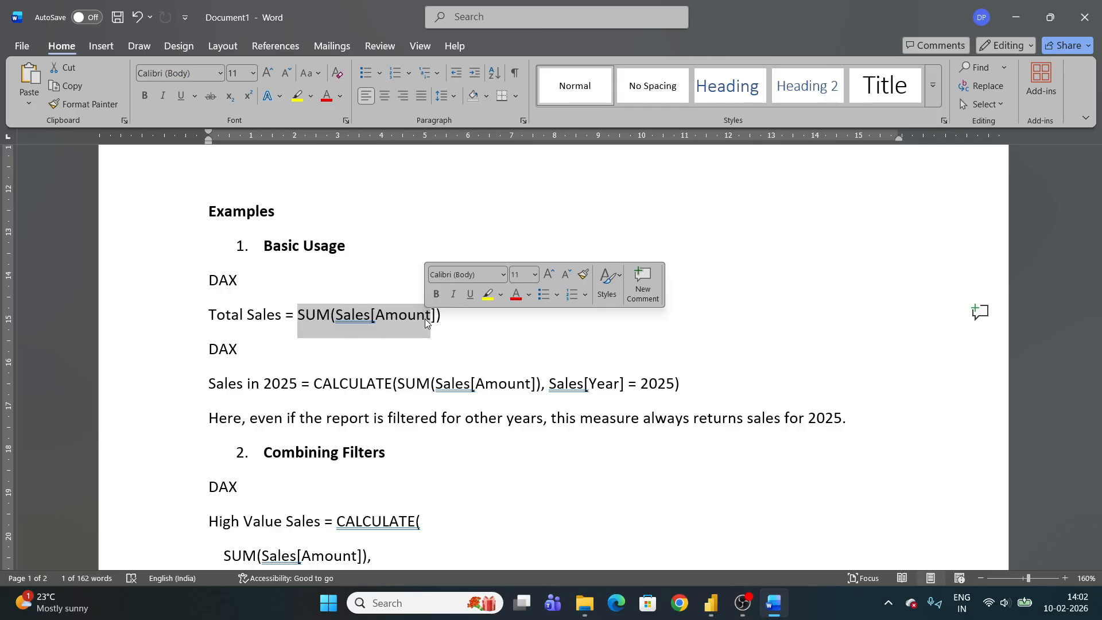
- Study the Sales in 2025 measure, covering its CALCULATE function, SUM expression, Sales[Year] = 2025 filter and the explanation below it
drag(209, 386, 283, 390)
click(323, 385)
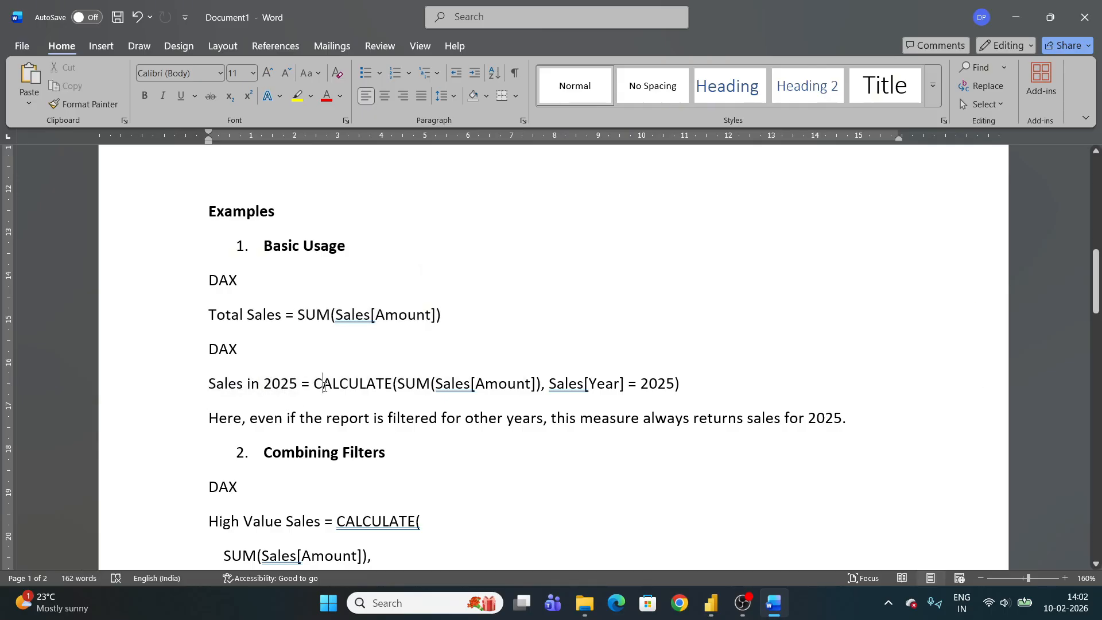
drag(314, 385, 394, 390)
double_click(403, 391)
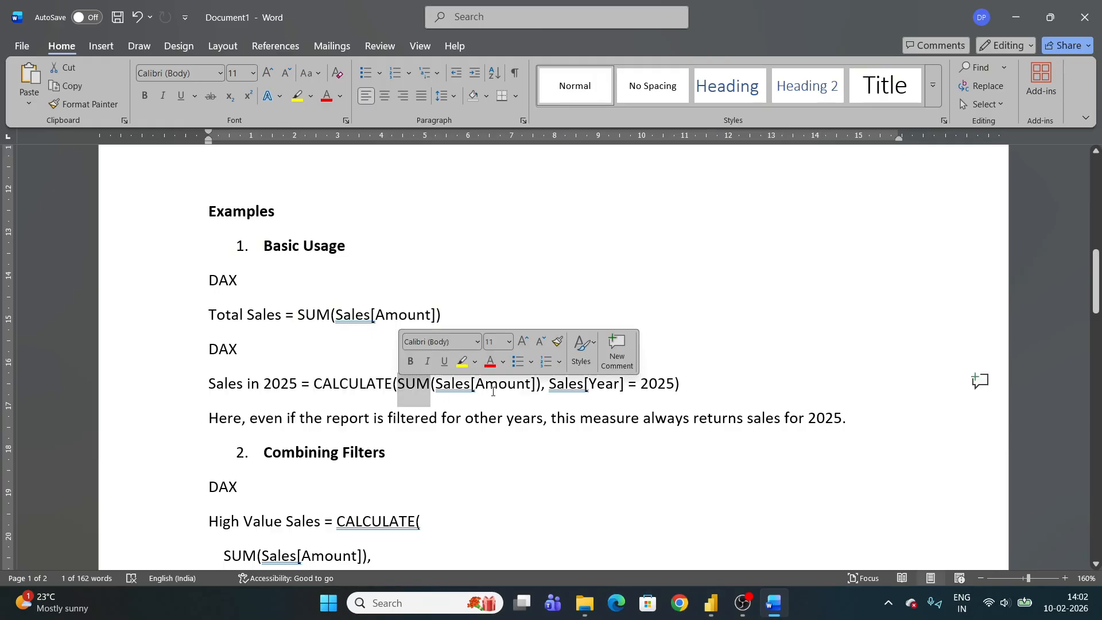
drag(550, 388, 665, 384)
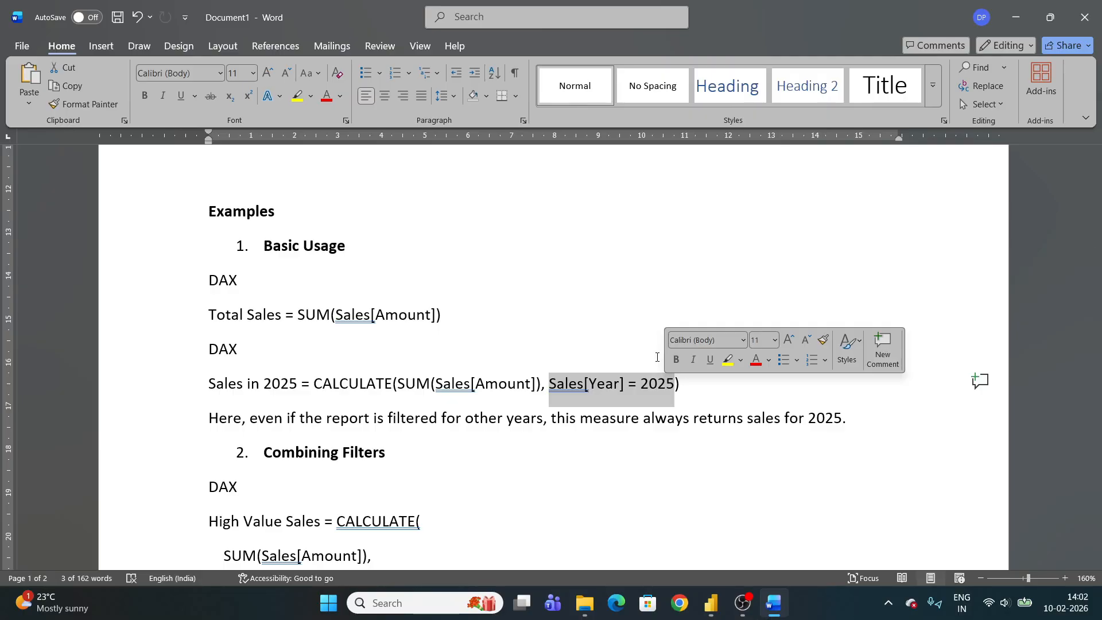
drag(251, 418, 536, 425)
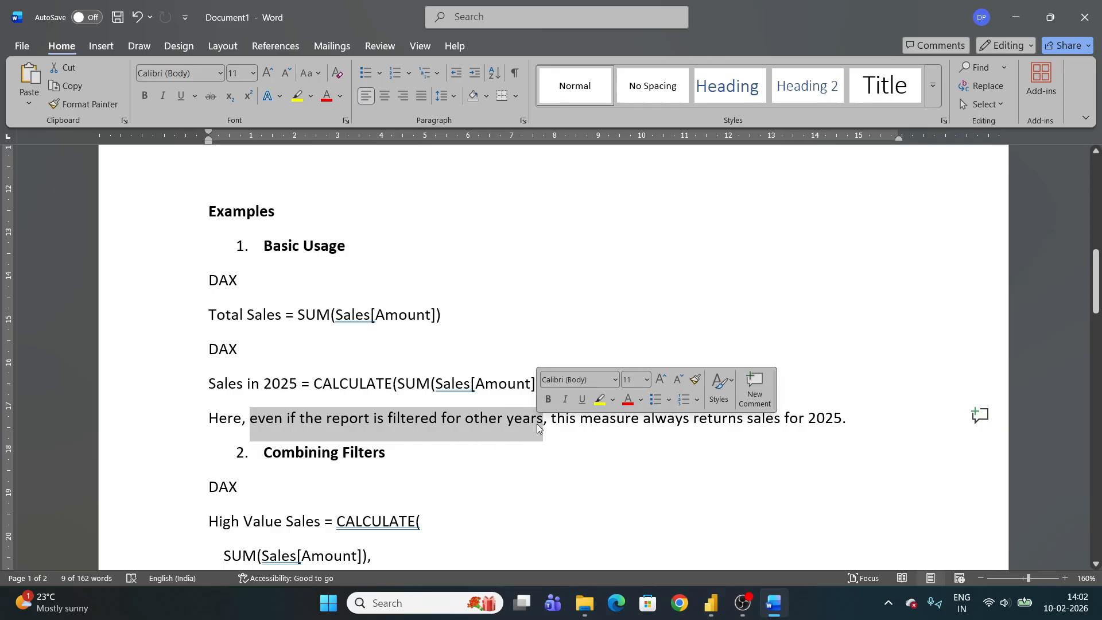
drag(549, 424, 829, 423)
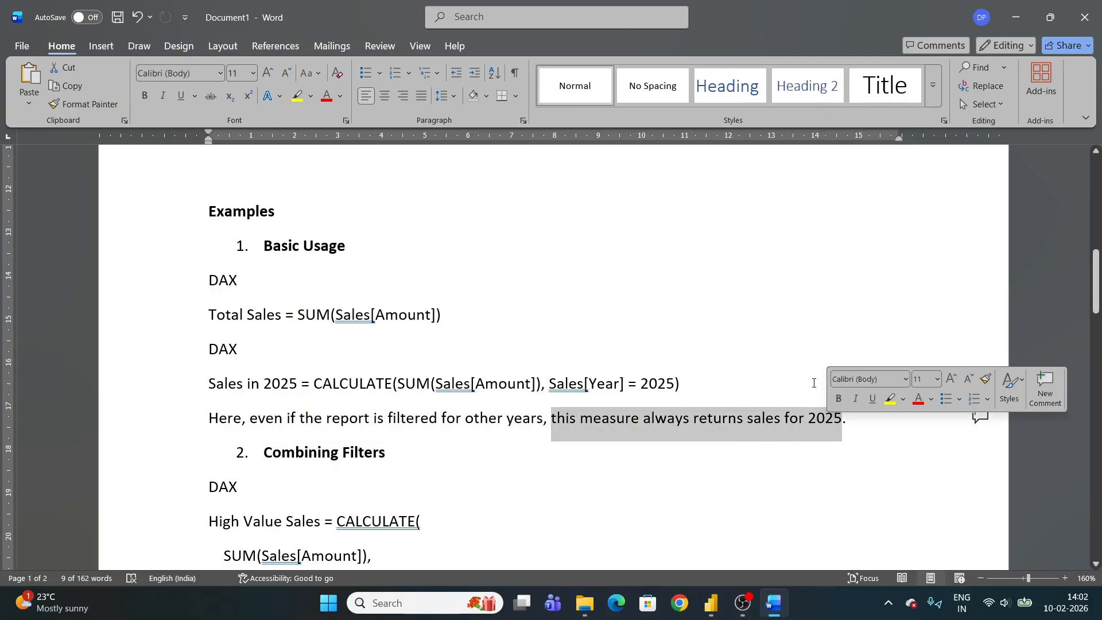
click(783, 378)
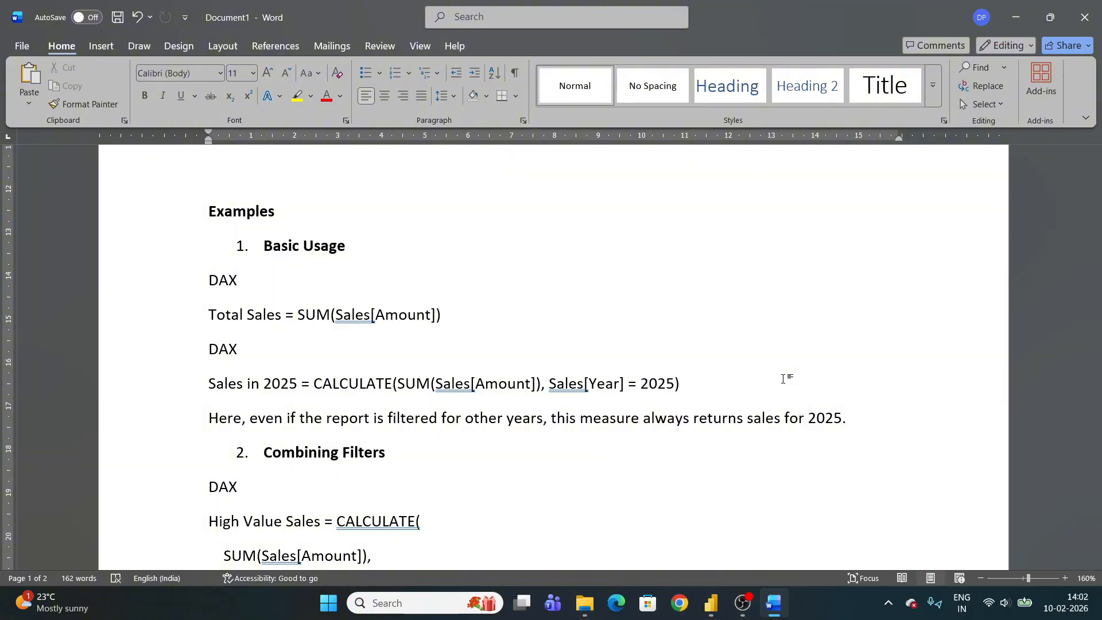
scroll(783, 378, down, 2)
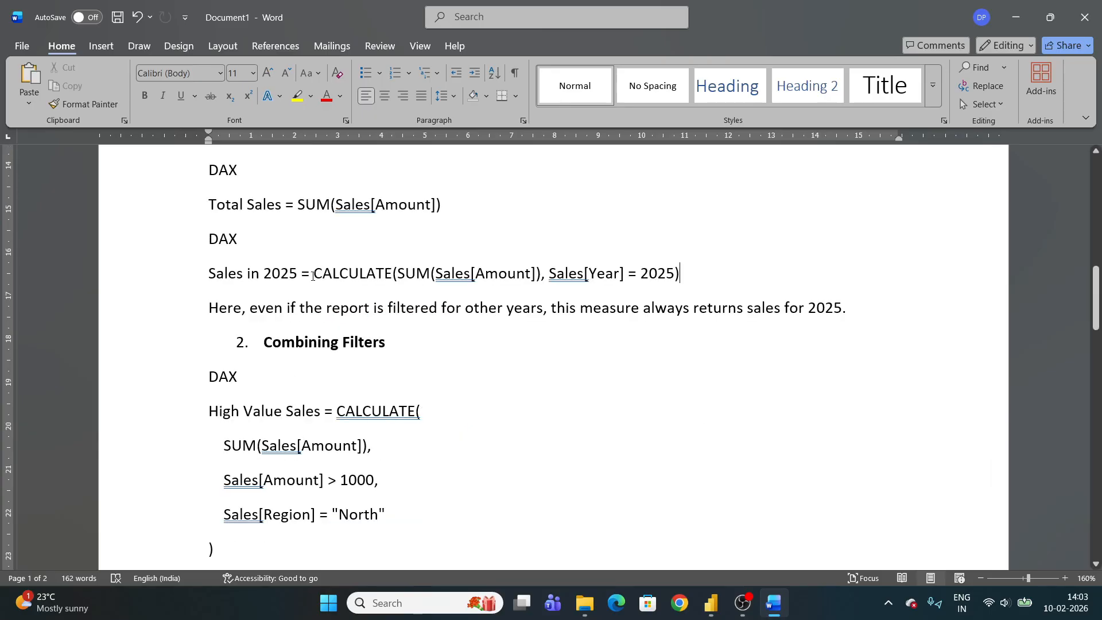
drag(313, 274, 671, 275)
click(583, 308)
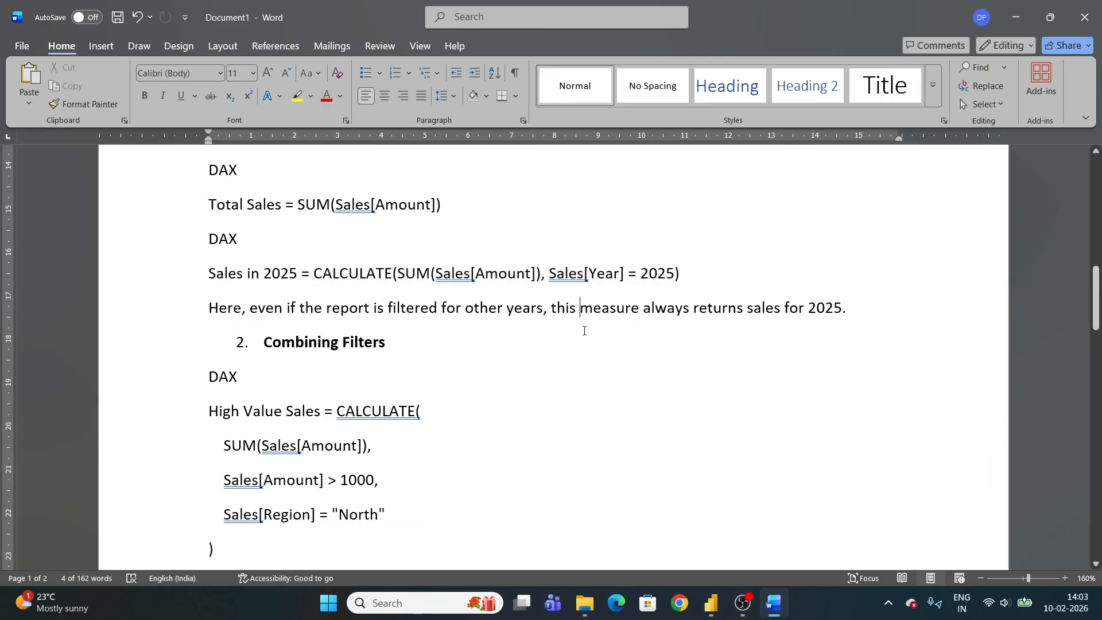
- Study the Combining Filters example with its amount and region conditions and explanation, and return to the beginning of the document
scroll(584, 321, down, 1)
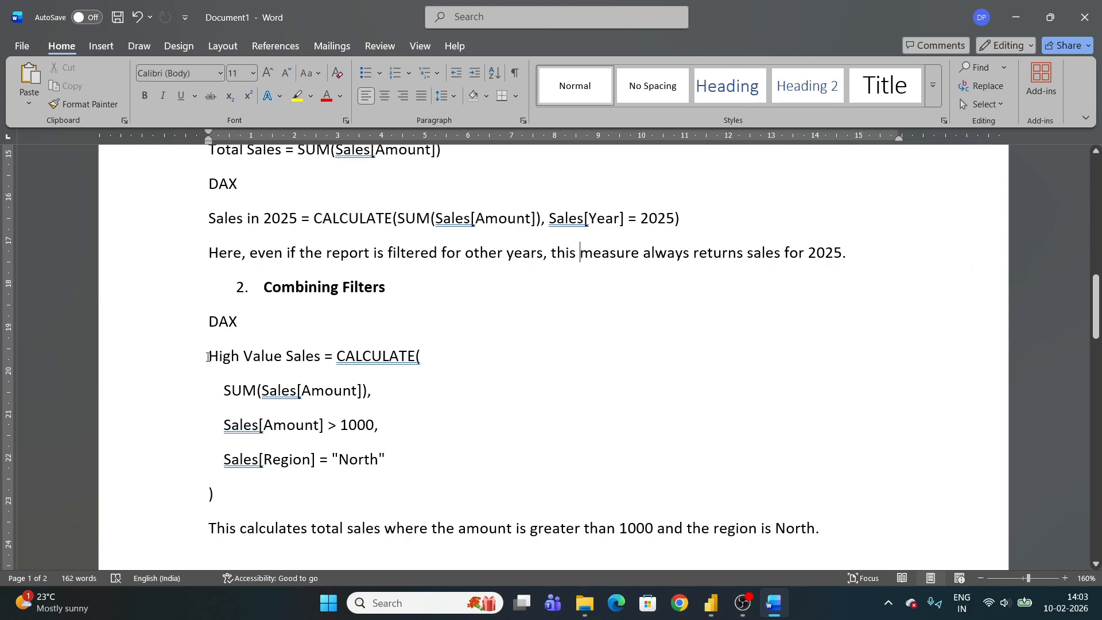
drag(209, 356, 406, 357)
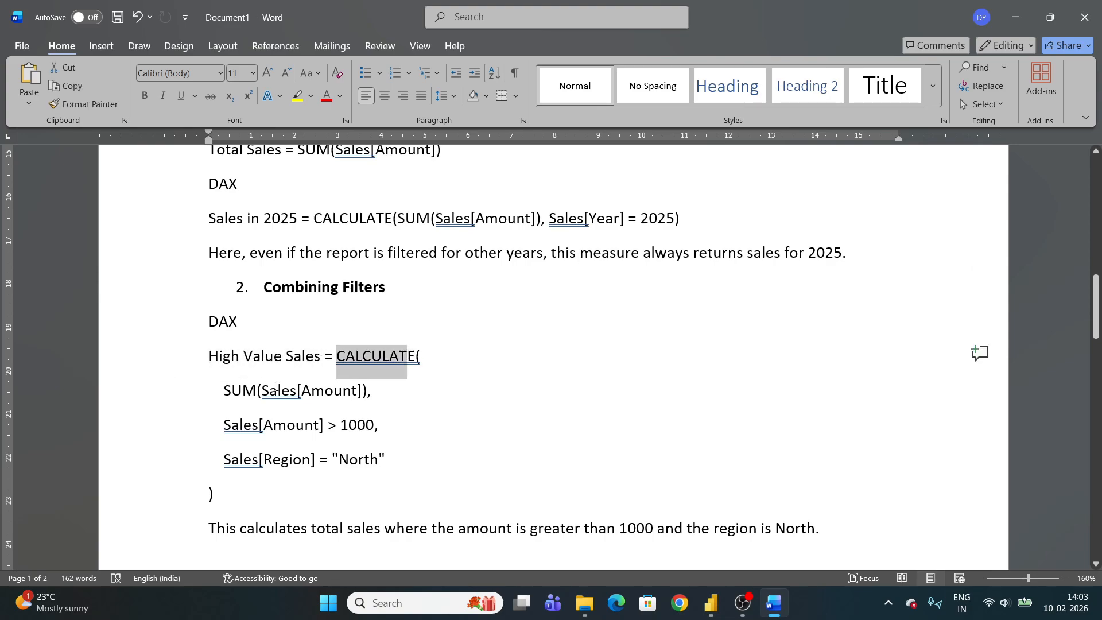
drag(224, 392, 358, 392)
drag(210, 426, 385, 422)
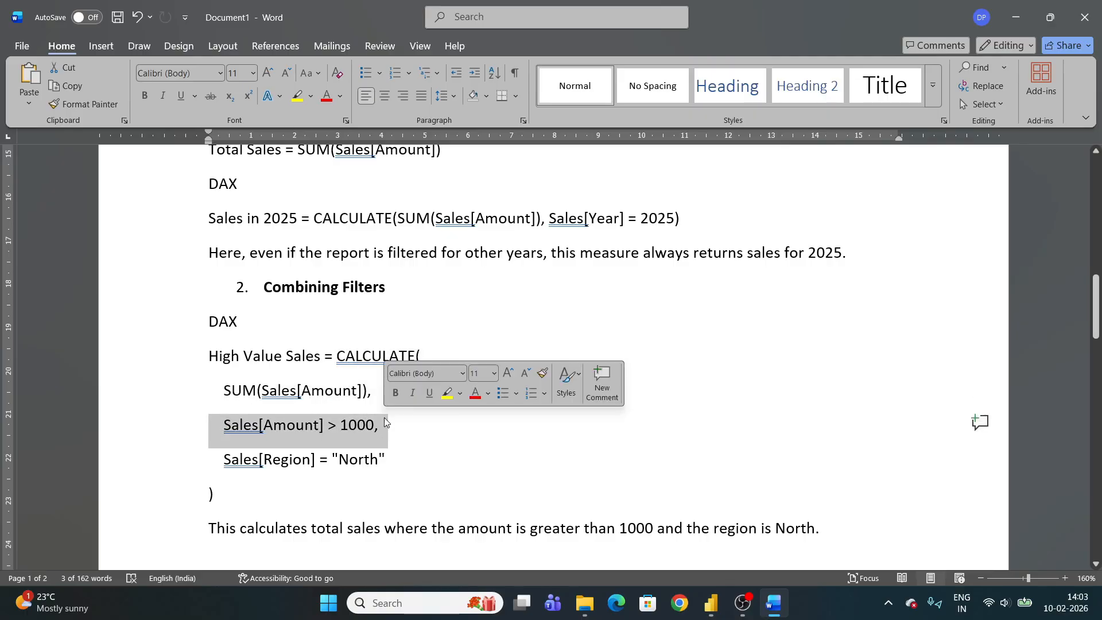
drag(224, 460, 381, 459)
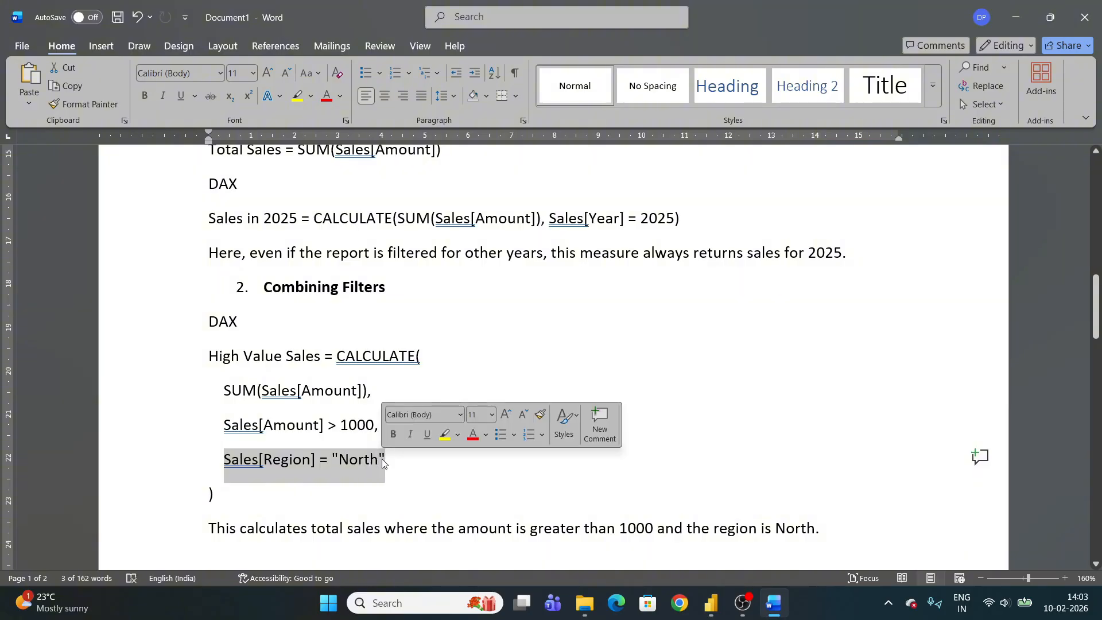
click(397, 459)
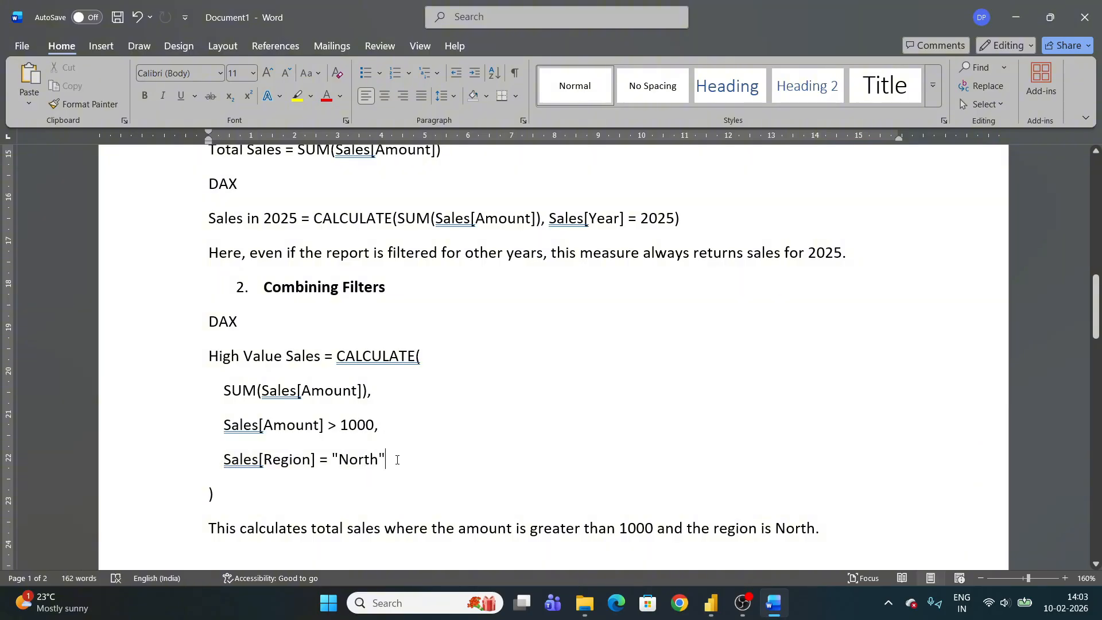
scroll(341, 456, down, 2)
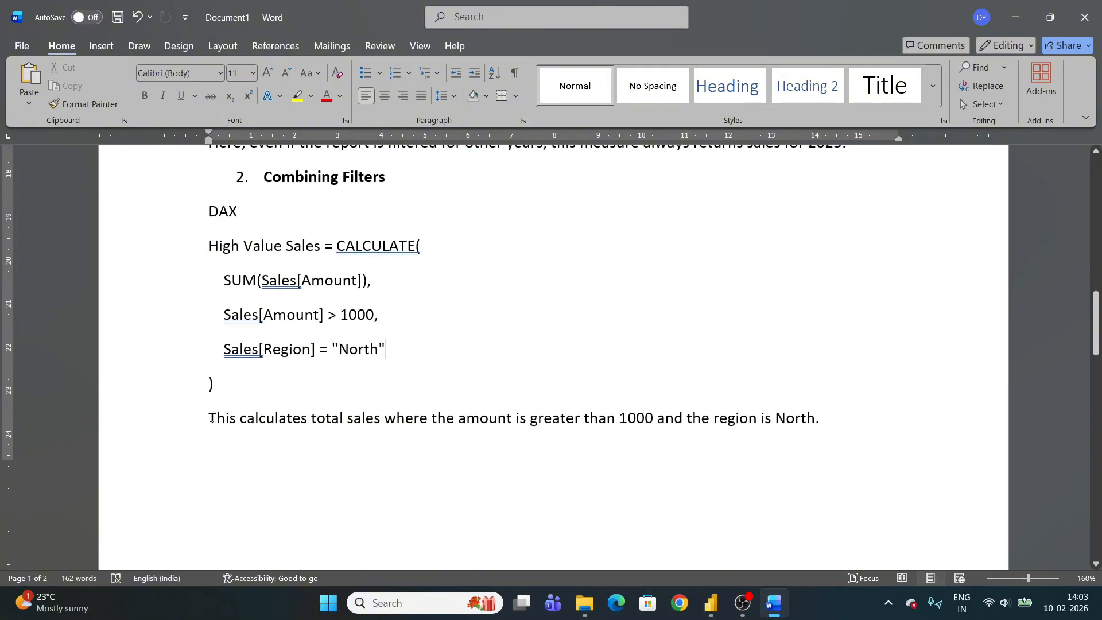
drag(205, 418, 656, 419)
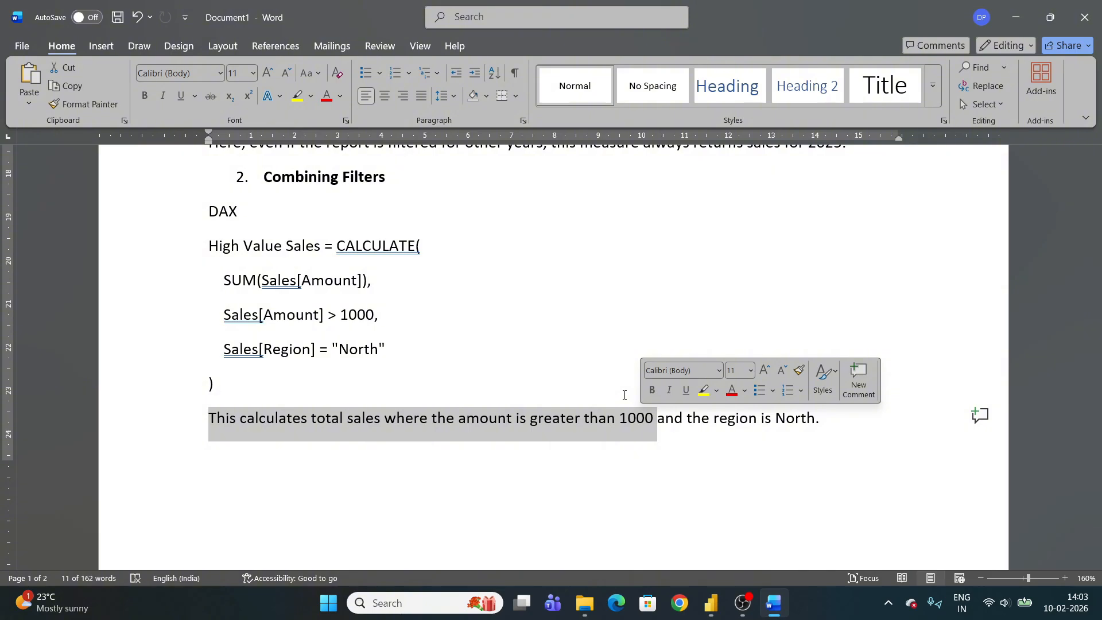
click(624, 395)
scroll(623, 394, down, 3)
scroll(622, 394, up, 4)
scroll(621, 394, down, 6)
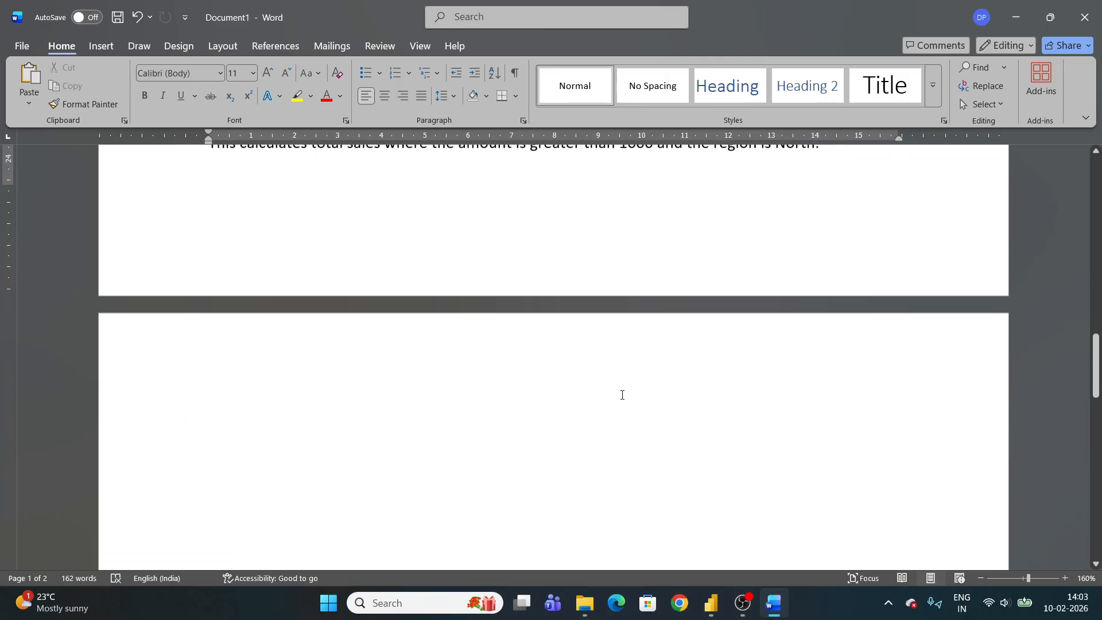
scroll(621, 394, up, 10)
scroll(622, 395, up, 10)
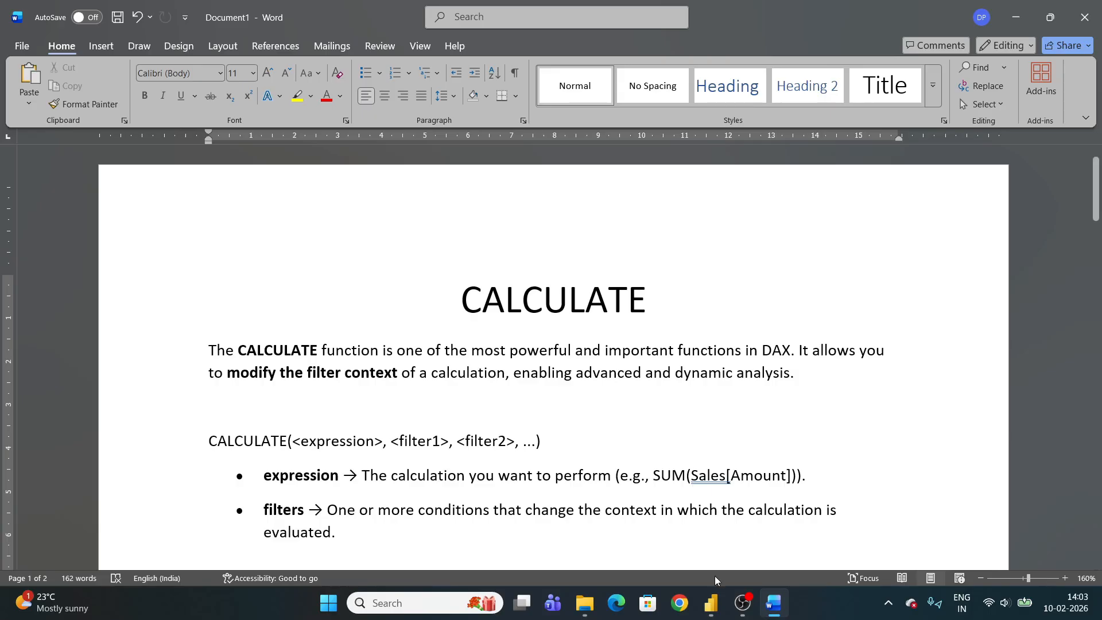
- Switch to Power BI Desktop, add a new report page and collapse the Sales_Data1 table's field list
click(714, 597)
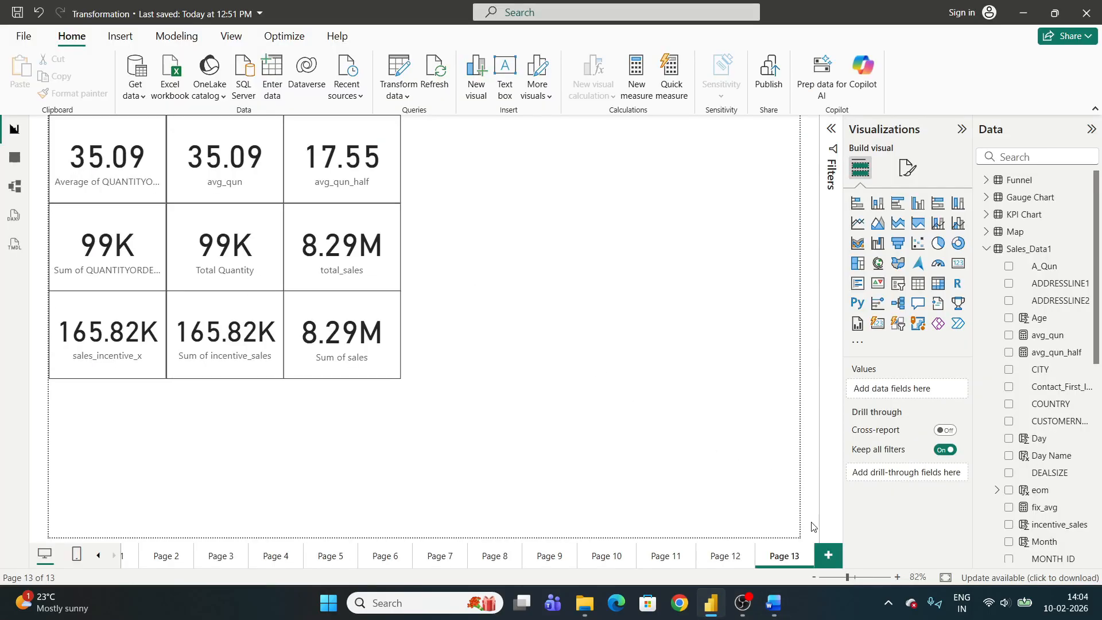
click(827, 555)
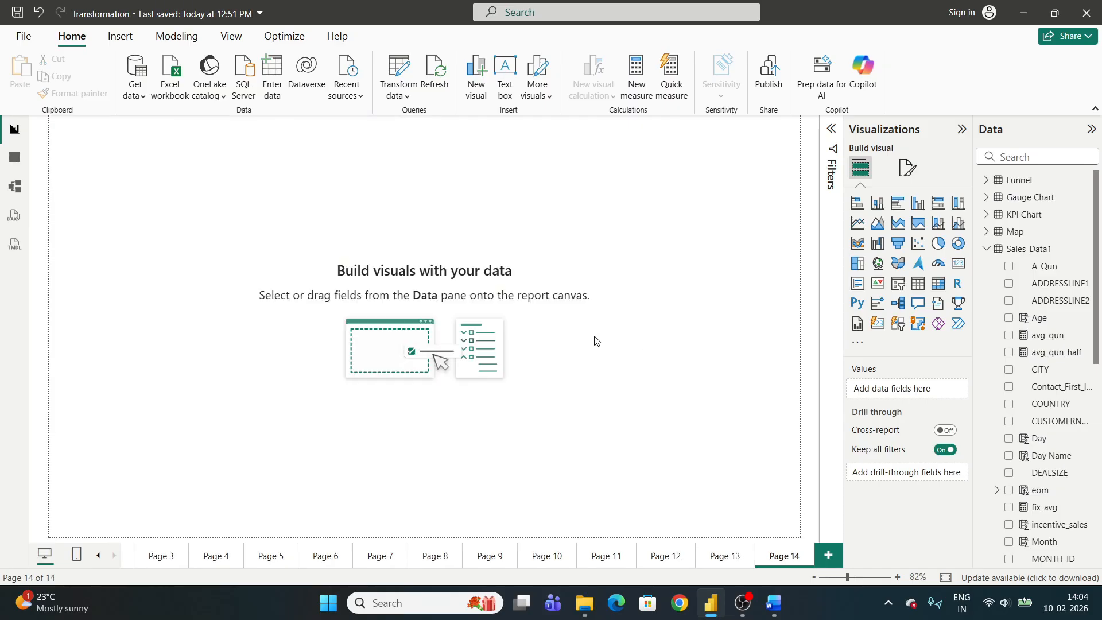
click(987, 248)
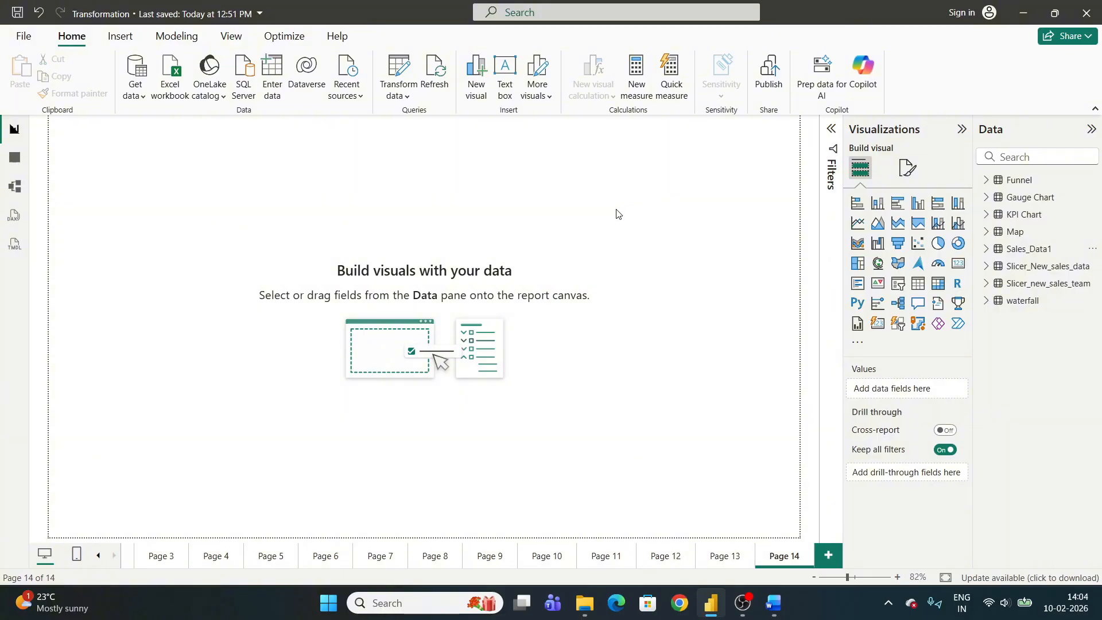
- Import the TechyStore Sales_Data table from the Products_Sales_Data workbook in the Power BI folder, opening it for data transformation
click(171, 90)
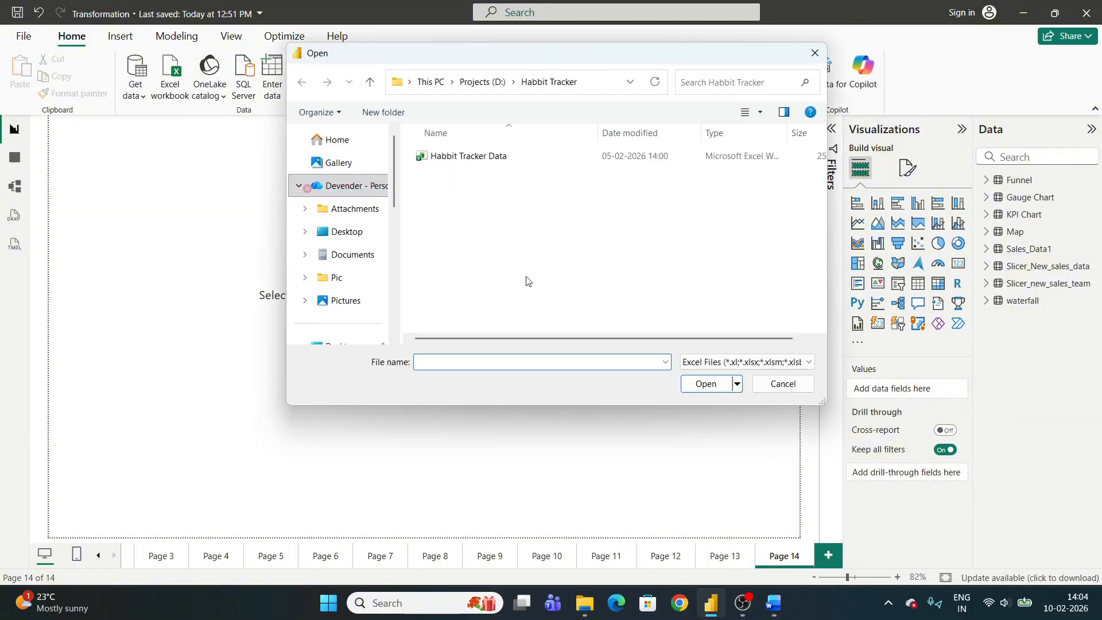
scroll(344, 259, down, 5)
click(342, 203)
scroll(568, 276, down, 3)
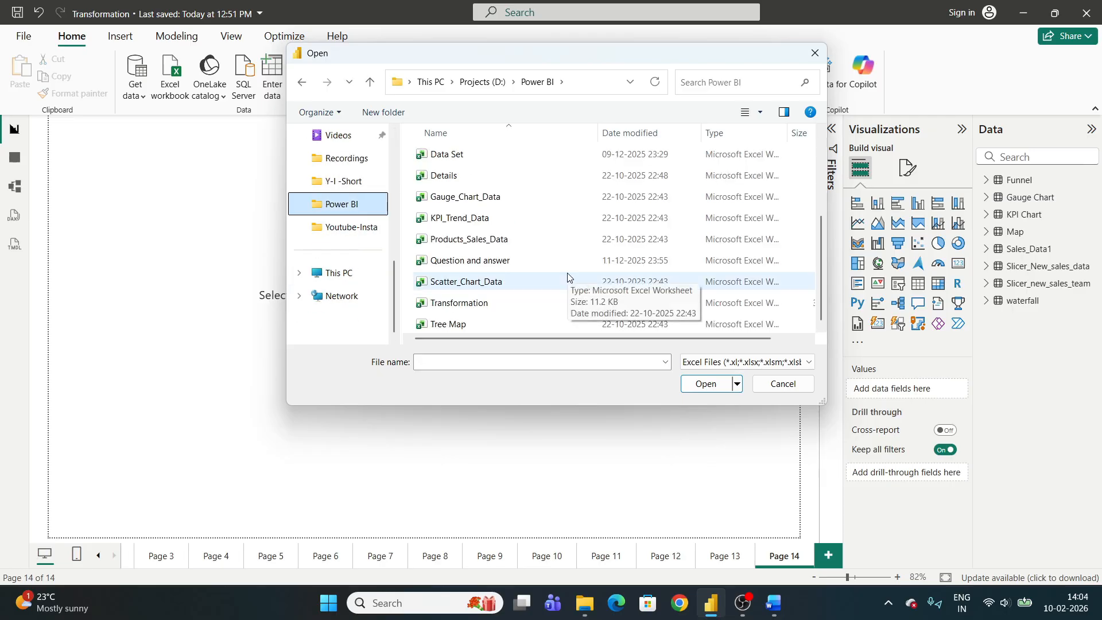
click(543, 240)
click(706, 383)
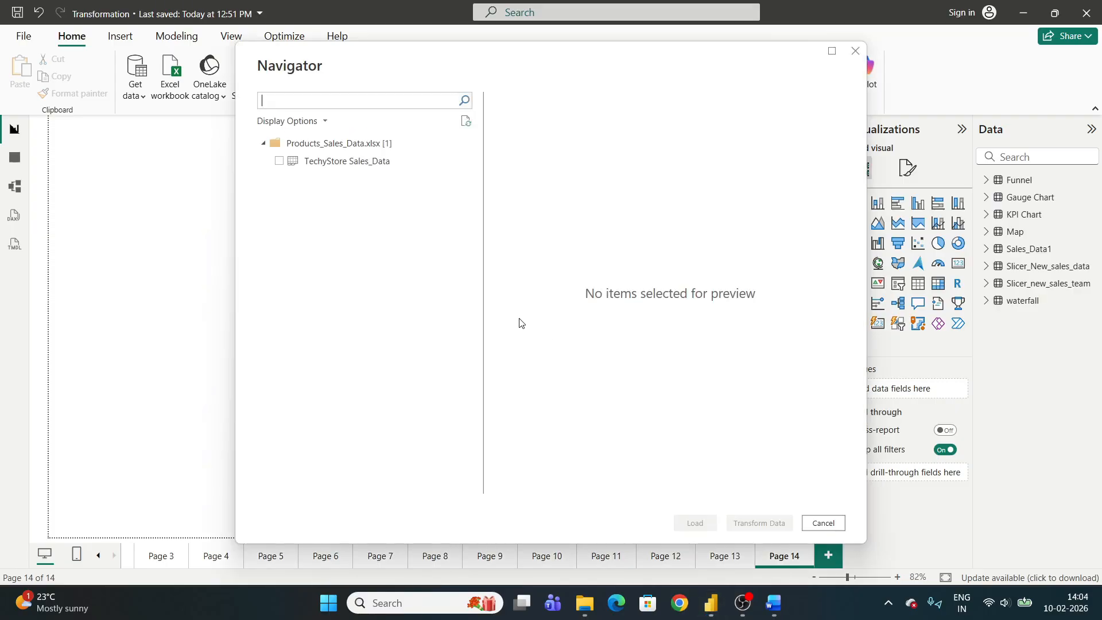
click(279, 161)
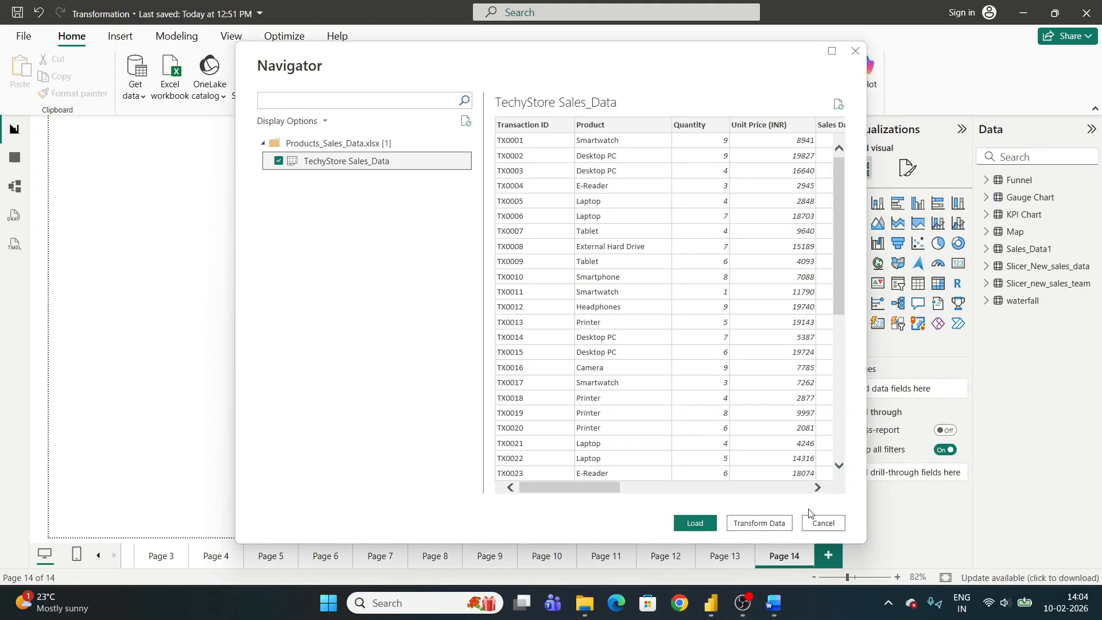
click(759, 523)
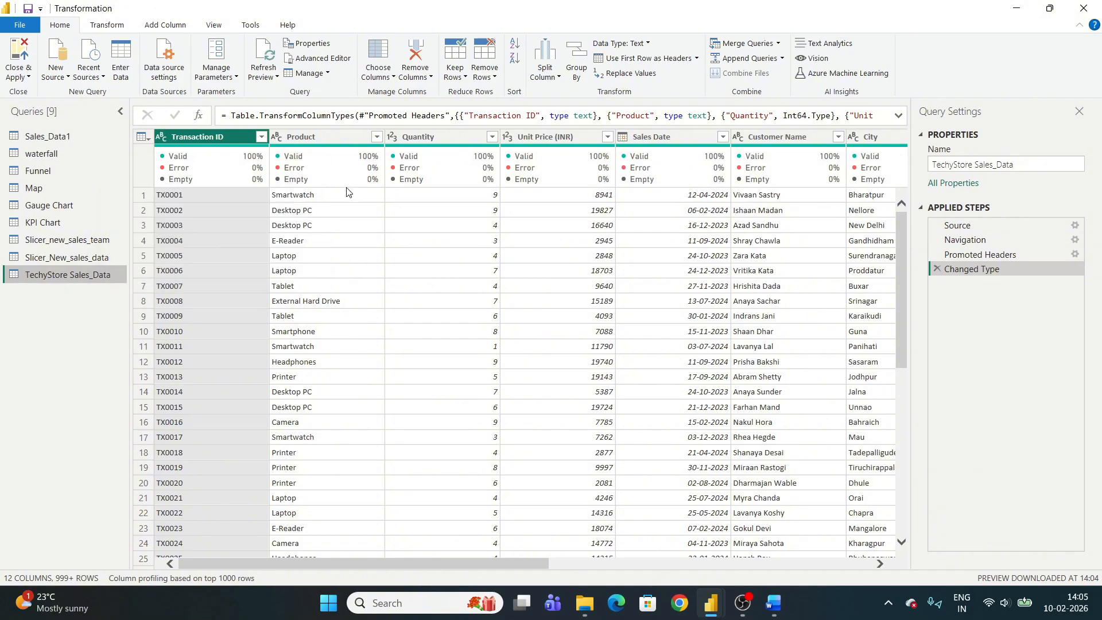
- Inspect the remaining columns of TechyStore Sales_Data and check which values the Country column contains
drag(429, 562, 748, 572)
click(547, 137)
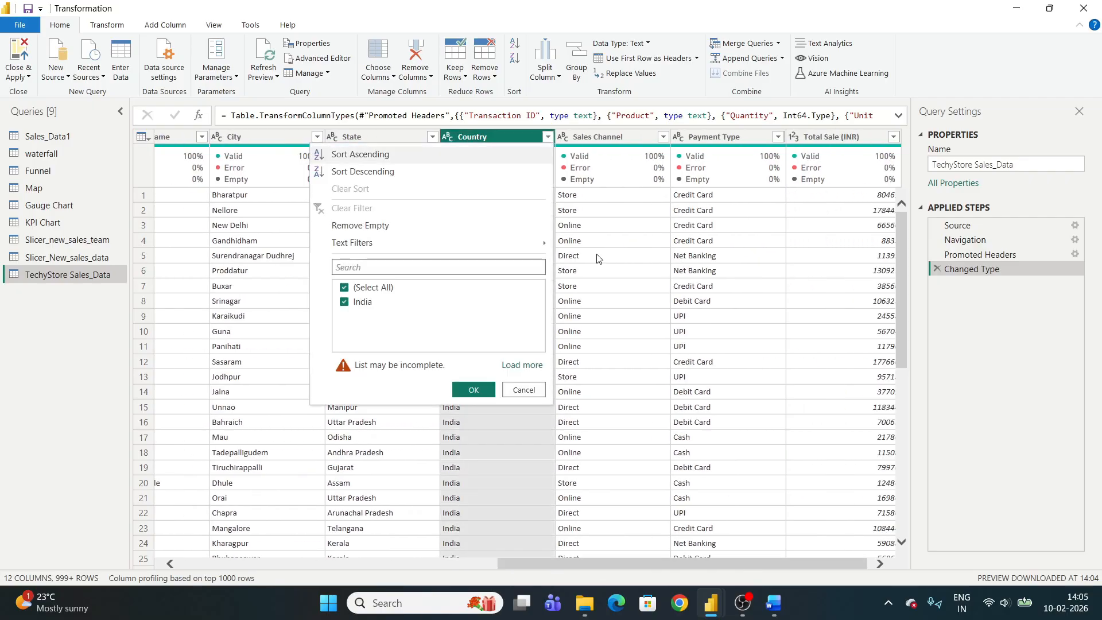
key(Escape)
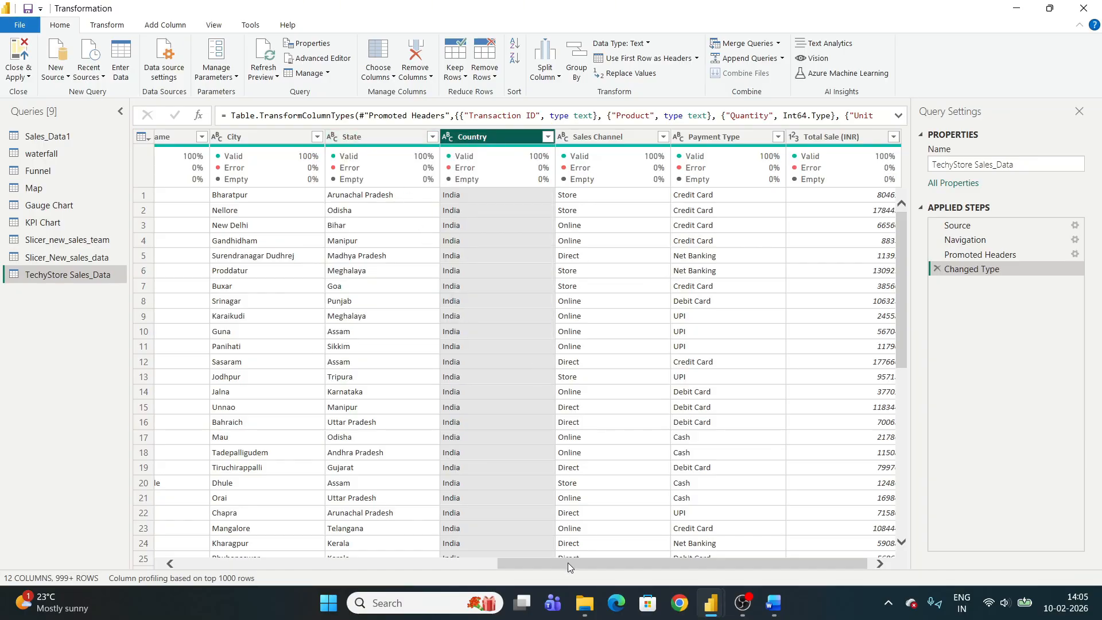
- Review the distinct values in the Unit Price (INR) column without applying a filter
drag(567, 562, 355, 549)
click(397, 136)
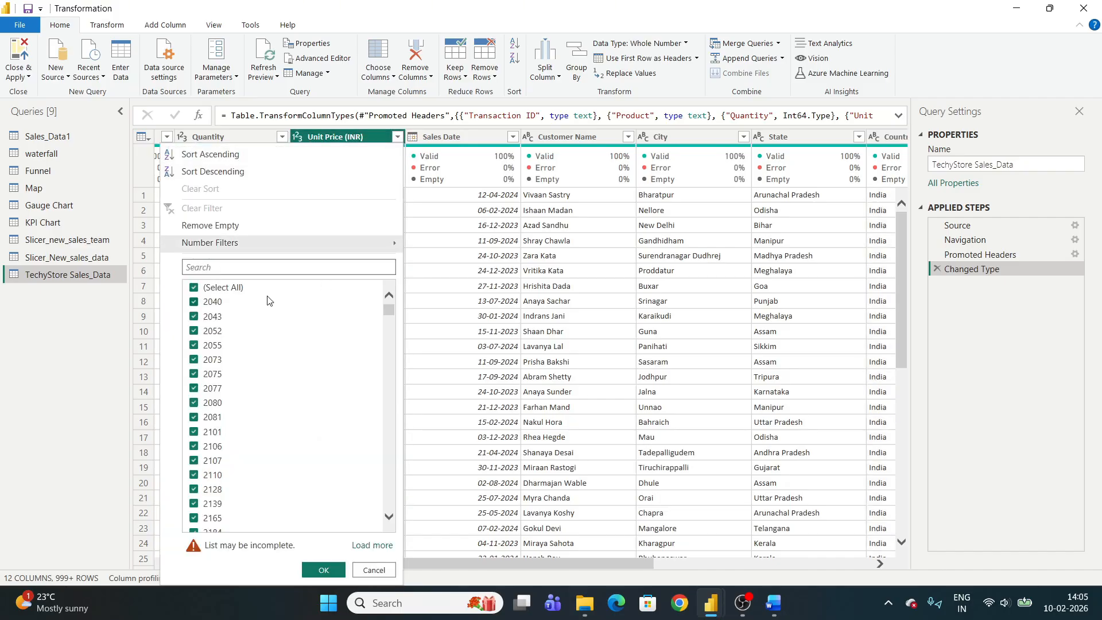
scroll(227, 398, down, 8)
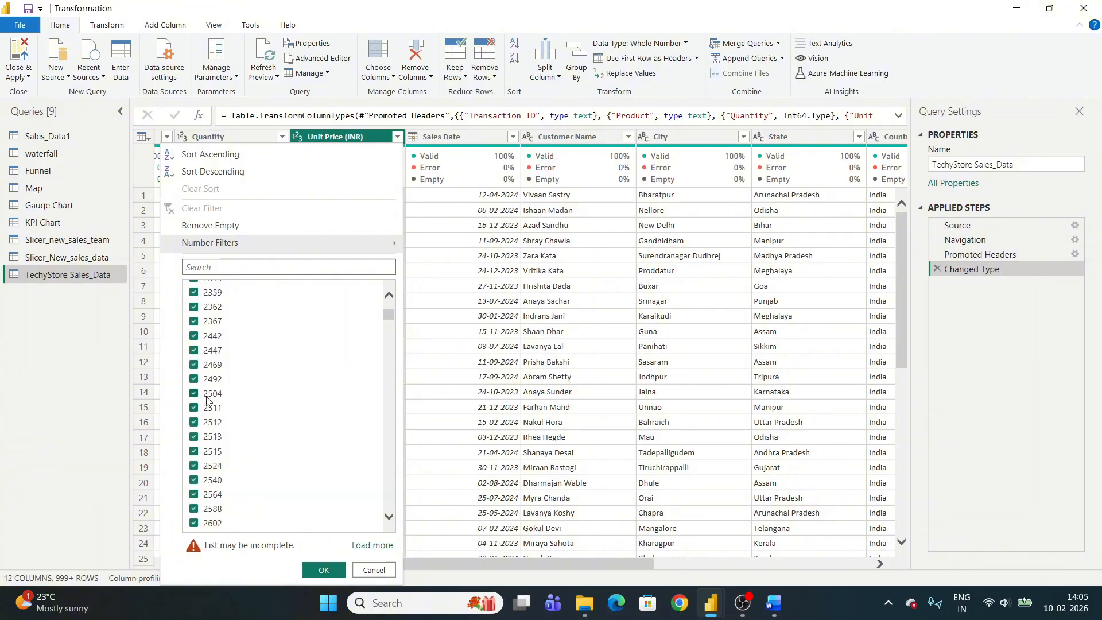
scroll(210, 398, down, 10)
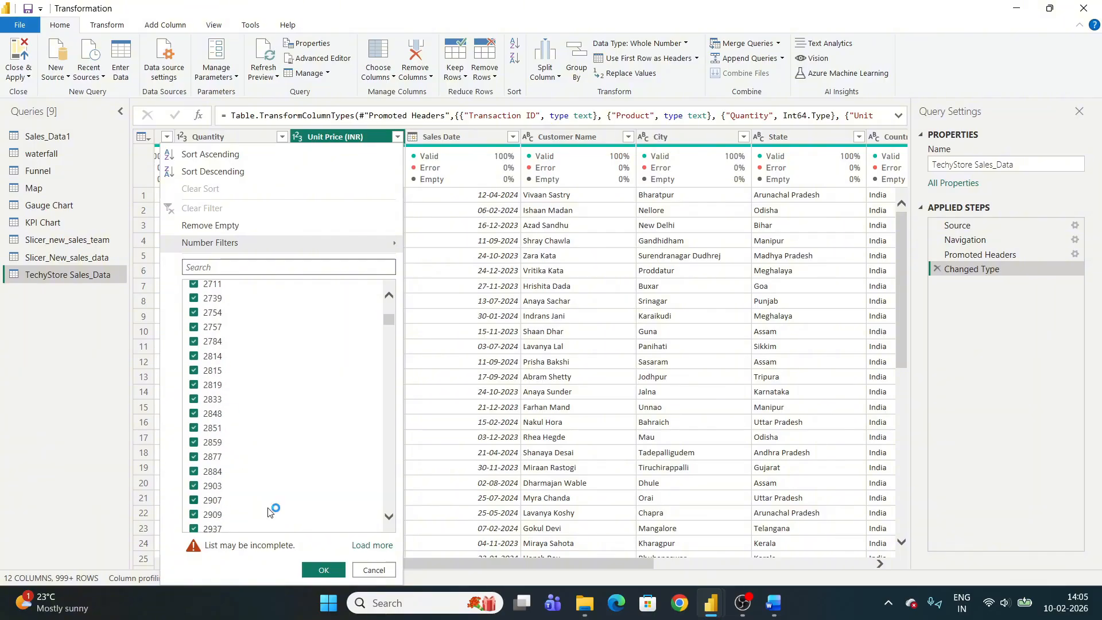
click(373, 569)
click(575, 243)
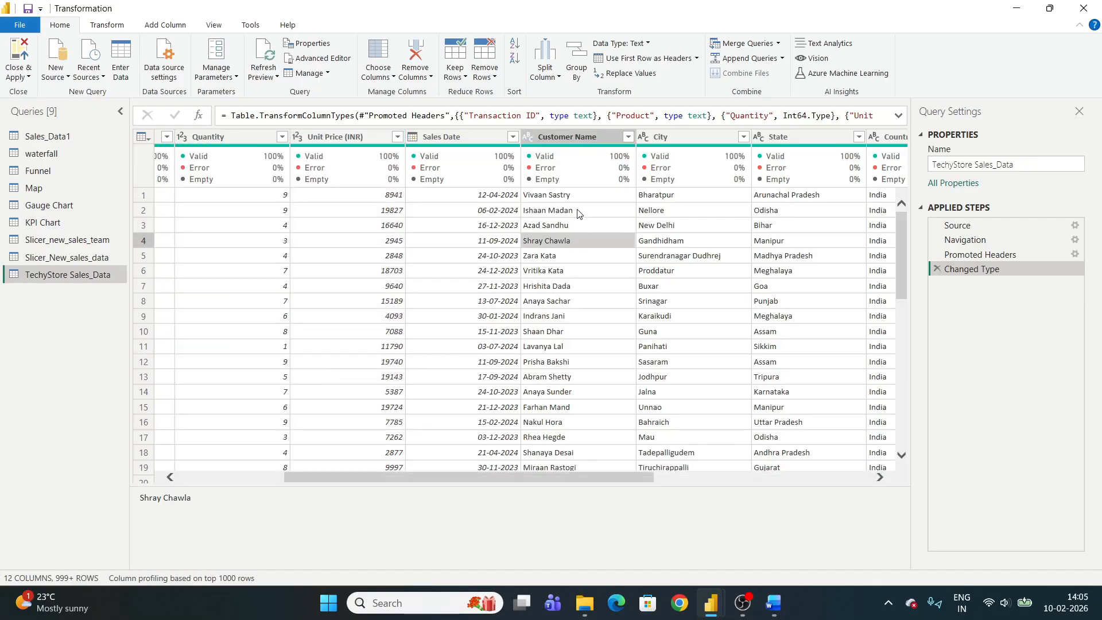
- Browse the distinct city names in the City column, leaving the column unfiltered
click(705, 141)
click(744, 138)
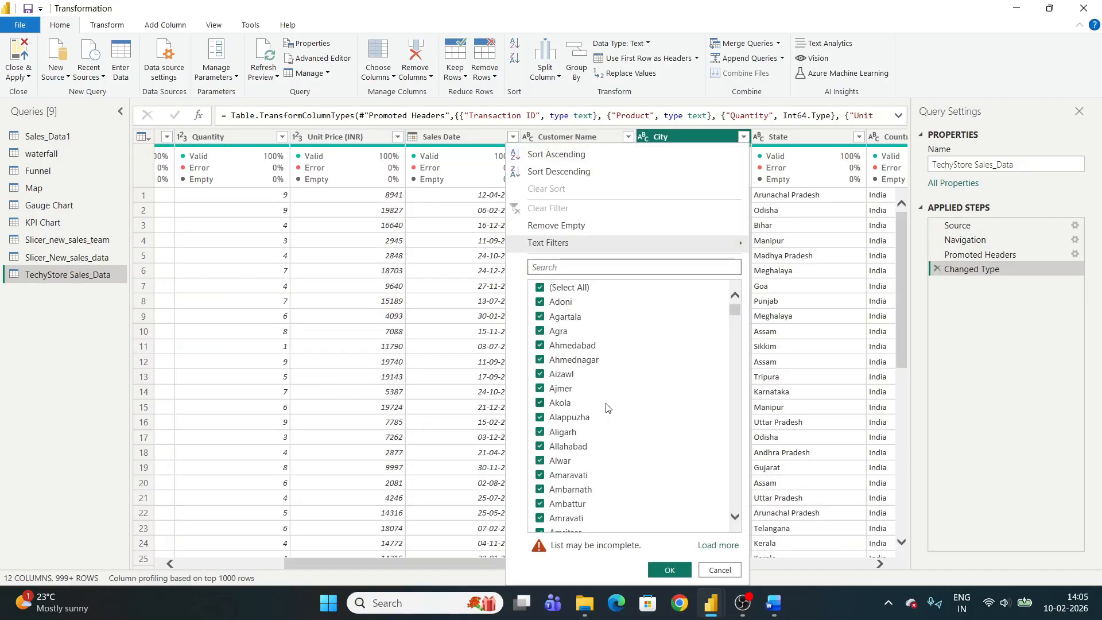
scroll(568, 462, down, 20)
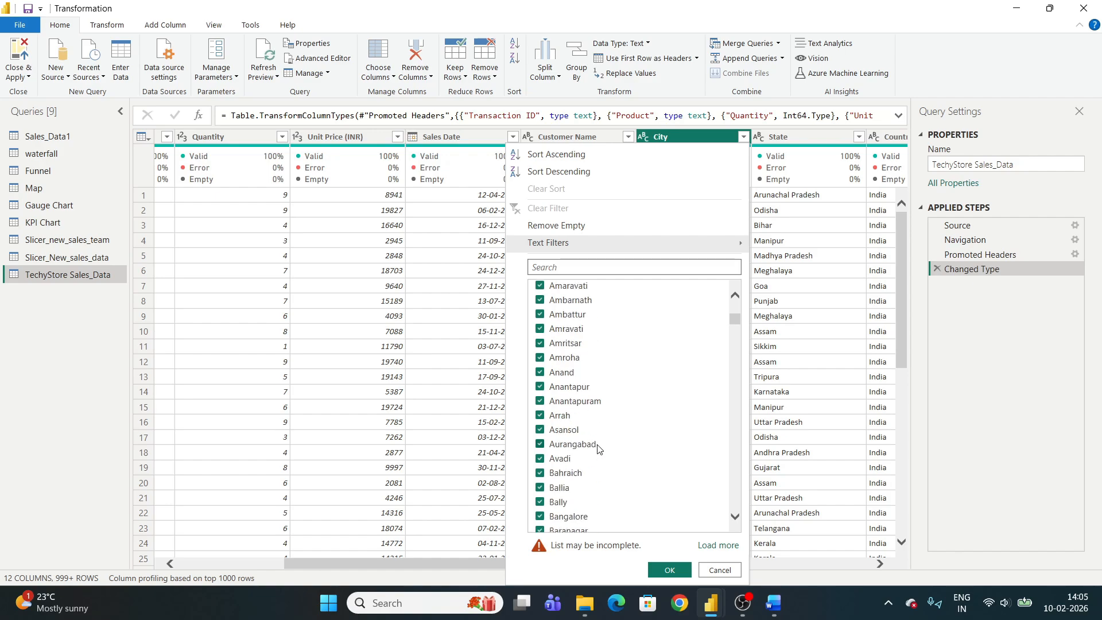
scroll(595, 450, down, 20)
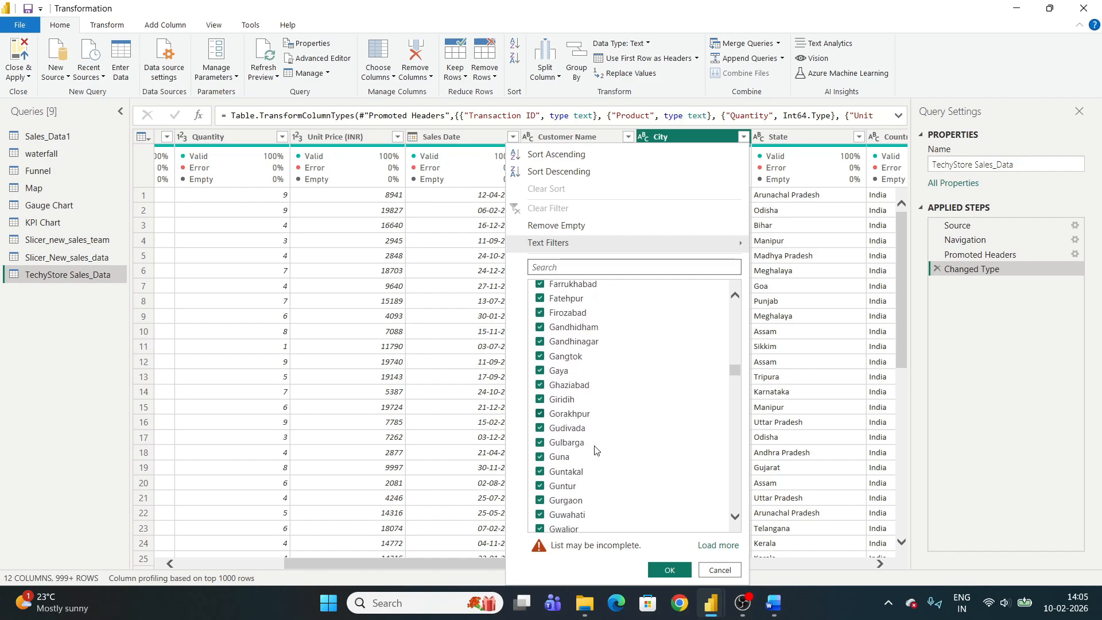
click(711, 566)
- Check which values the Sales Channel and Payment Type columns contain, leaving both columns unfiltered
drag(574, 561, 824, 574)
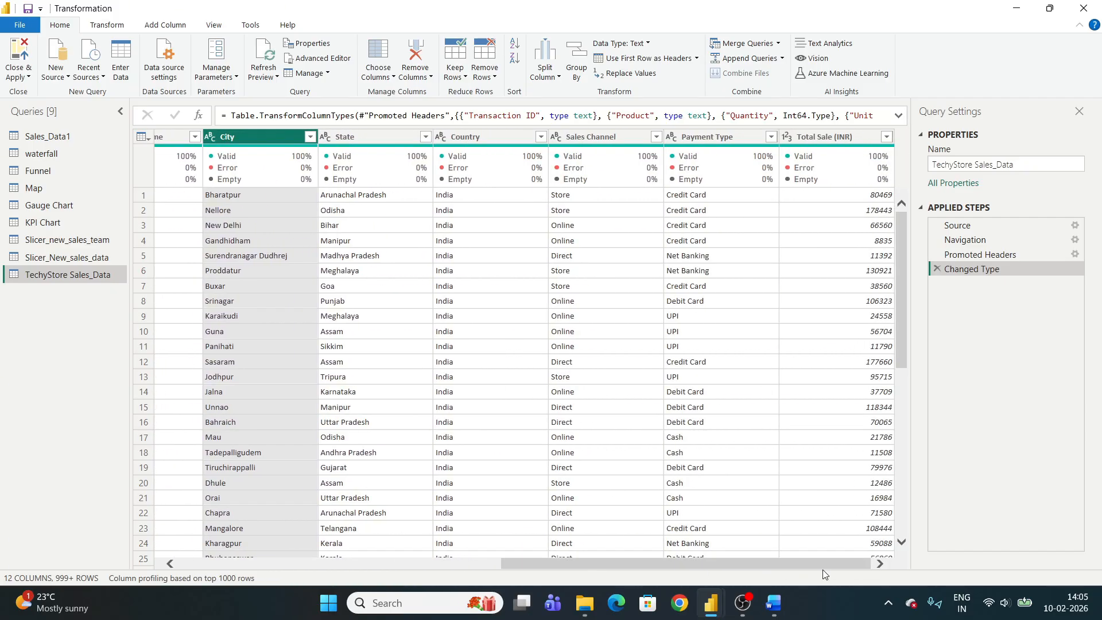
click(656, 137)
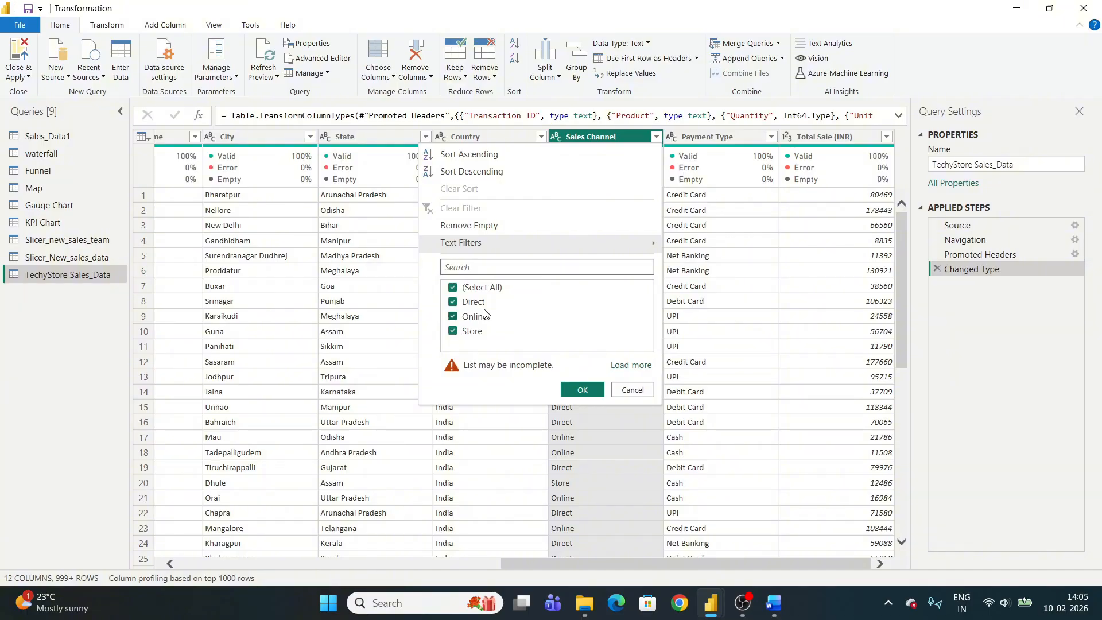
click(635, 386)
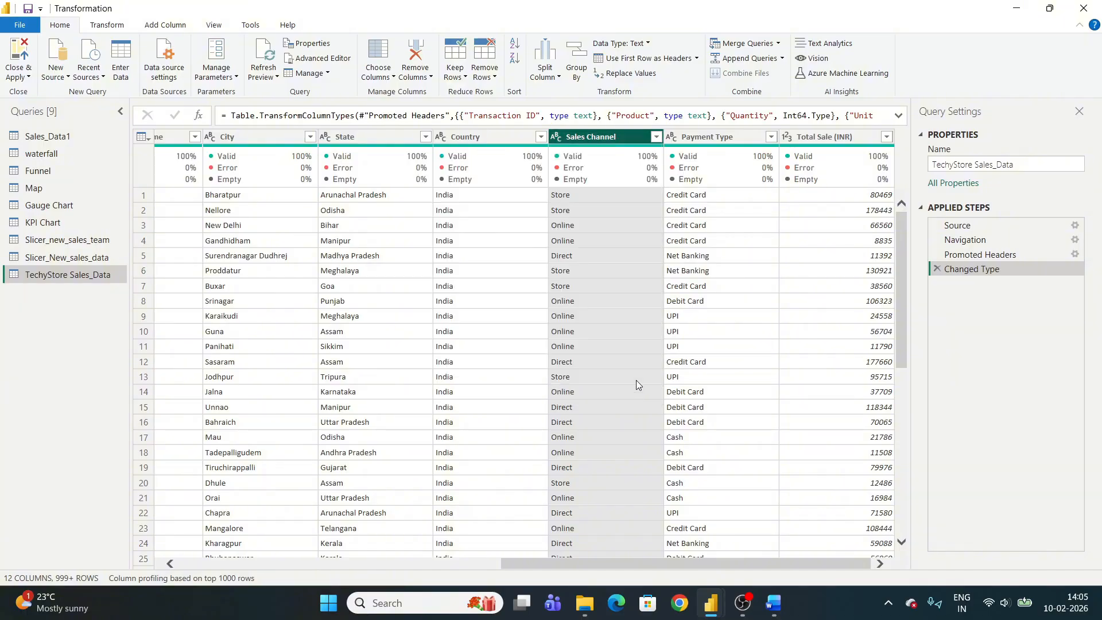
click(770, 136)
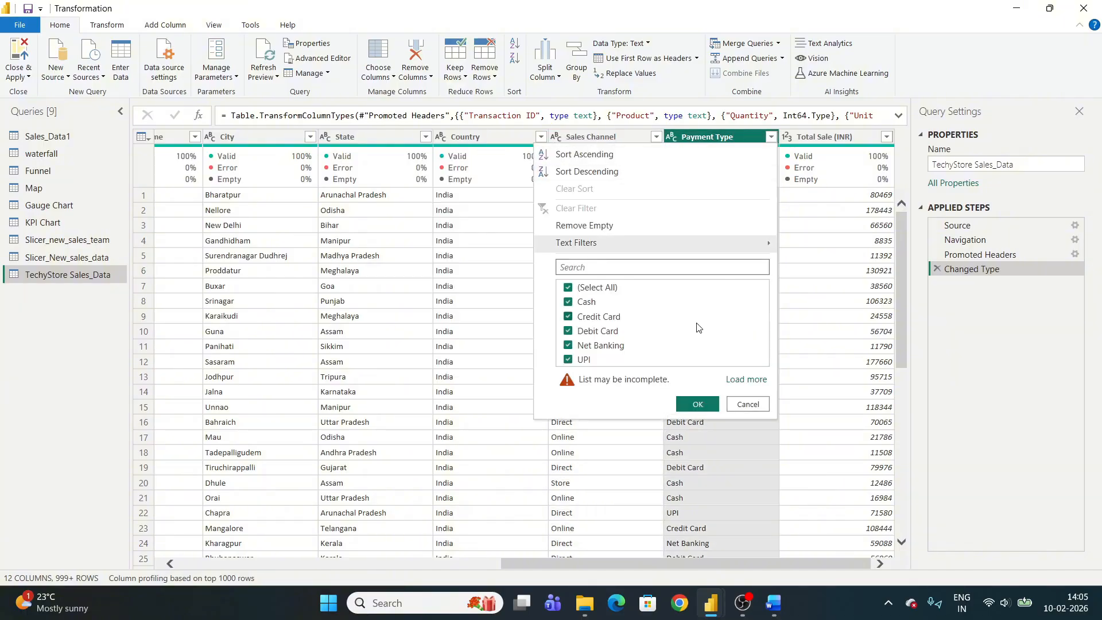
click(756, 405)
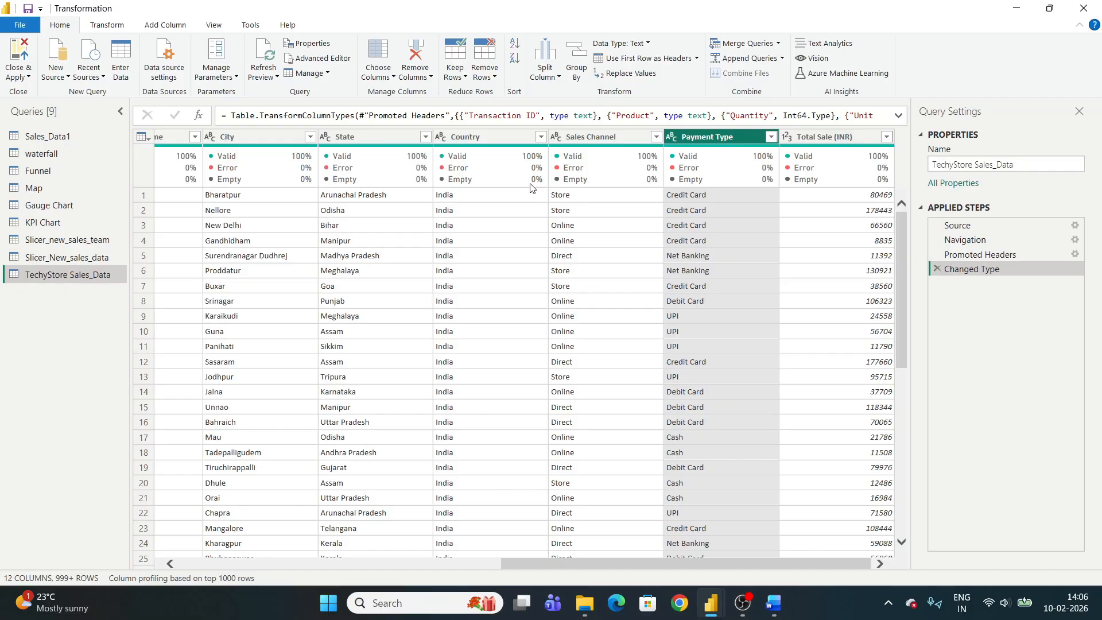
- Close the query editor applying the changes, and display the TechyStore Sales_Data table in Table view
click(19, 51)
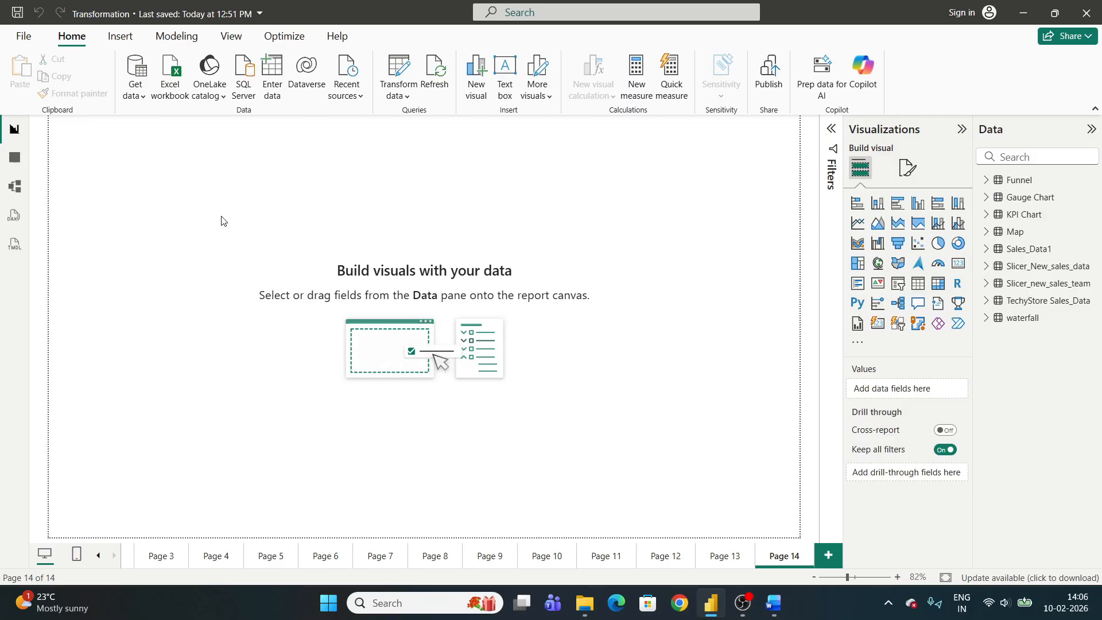
click(14, 157)
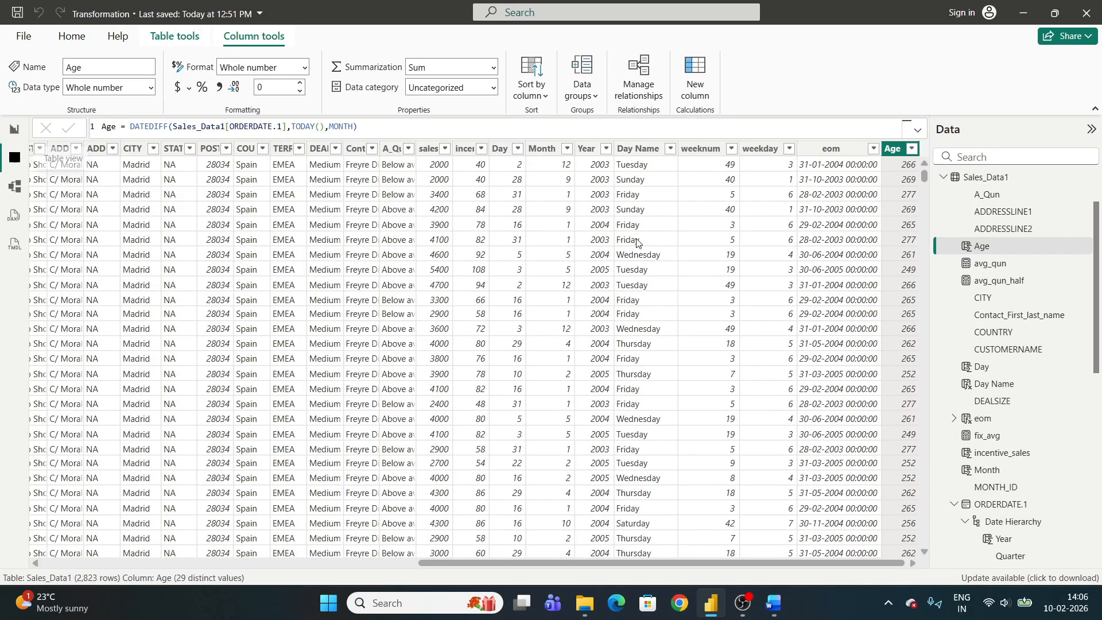
click(952, 181)
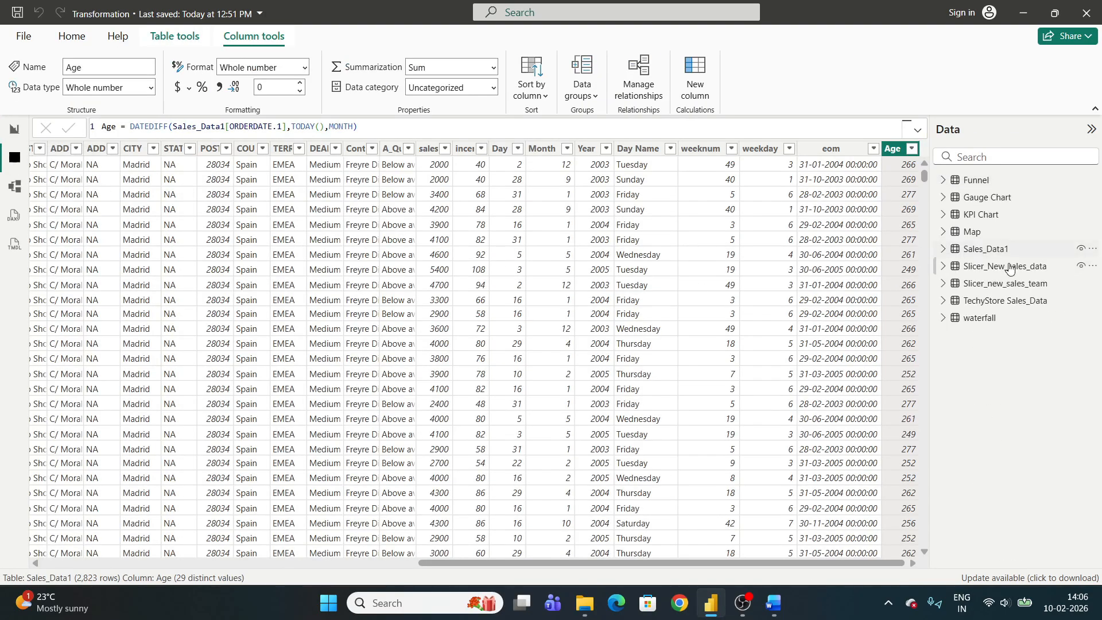
click(989, 302)
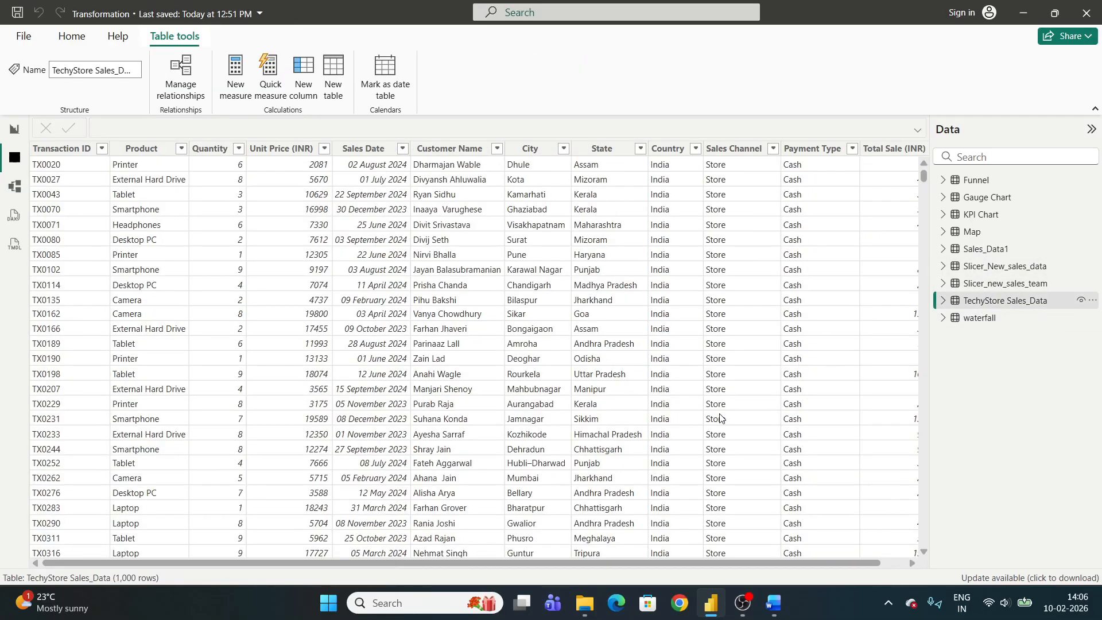
- Look up the Products_Sales_Data workbook in the Power BI folder in File Explorer, and return to Power BI Desktop
click(584, 603)
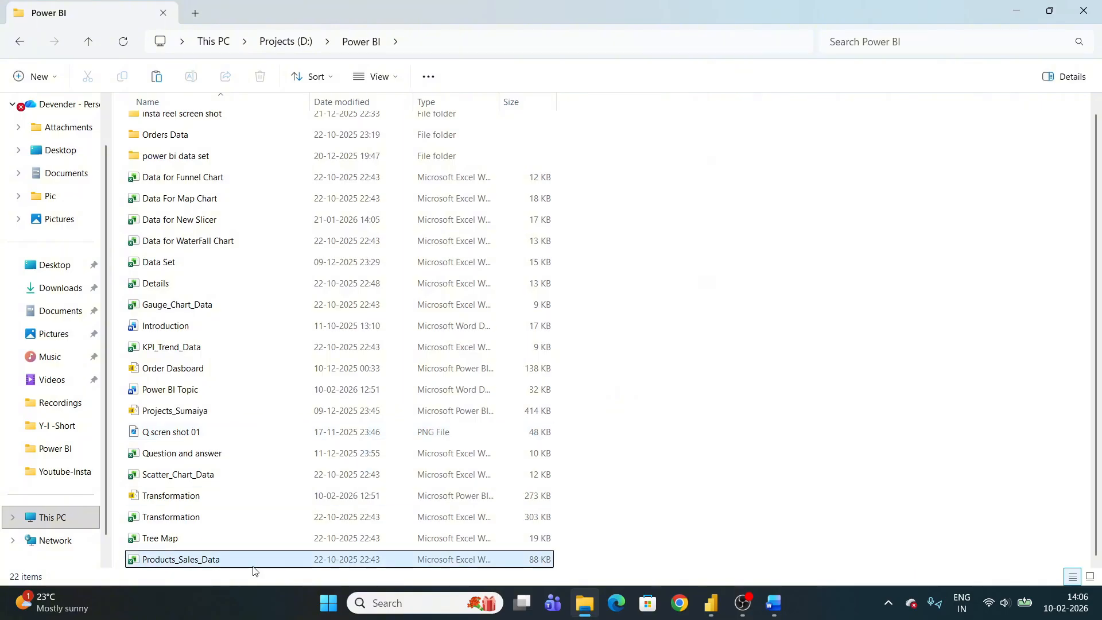
click(1015, 11)
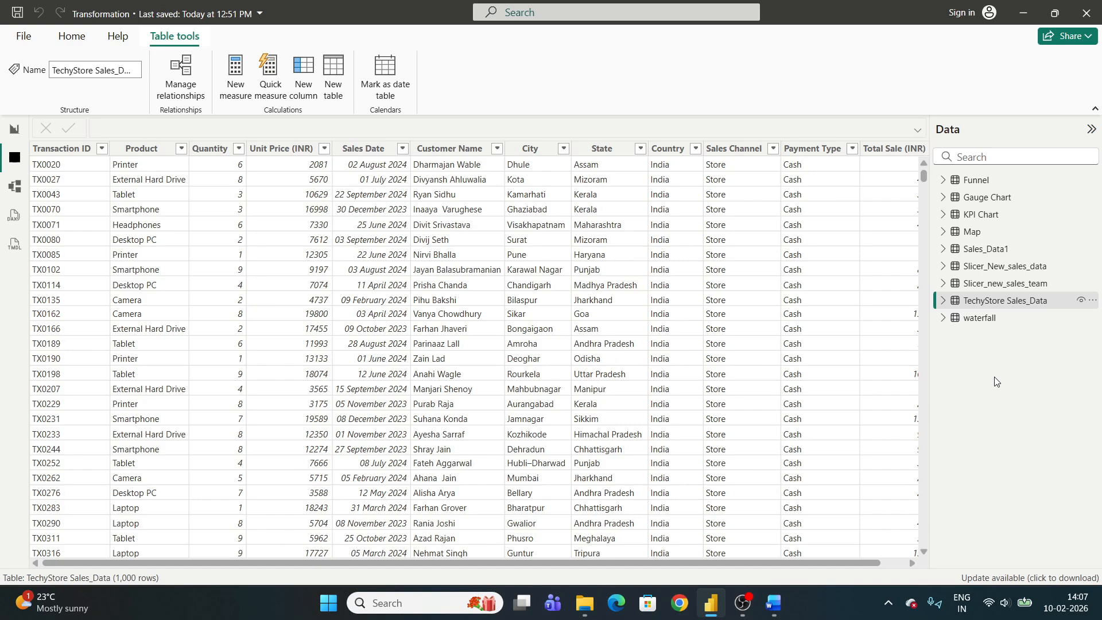
- Review the Transaction ID, Product, Quantity, Unit Price (INR) and Sales Date columns of the loaded TechyStore Sales_Data table
click(63, 148)
click(102, 149)
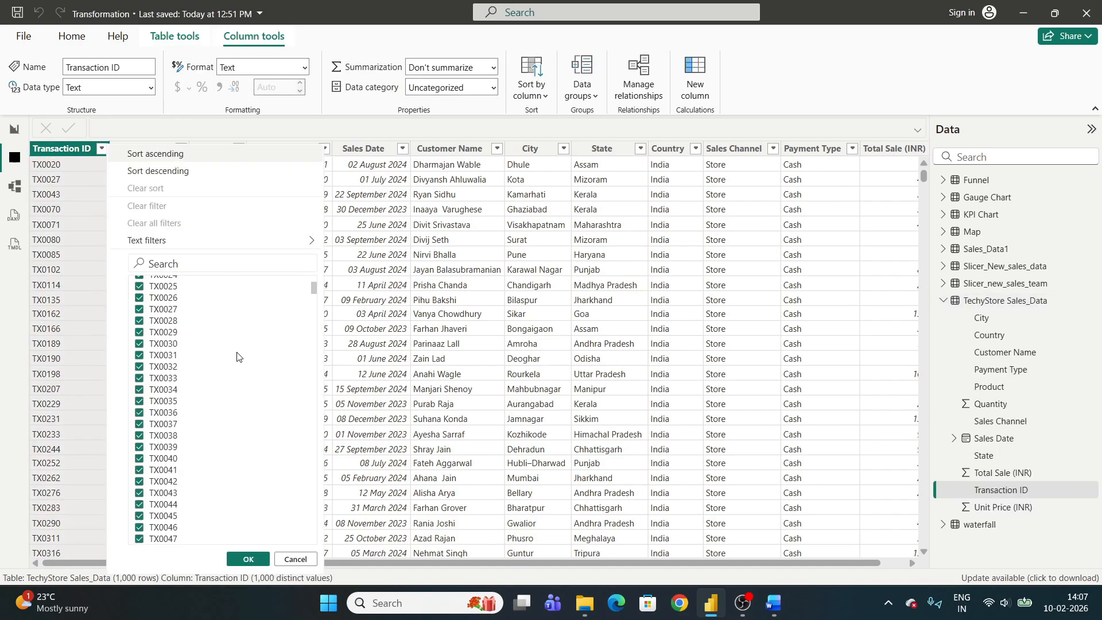
scroll(239, 356, down, 16)
click(79, 271)
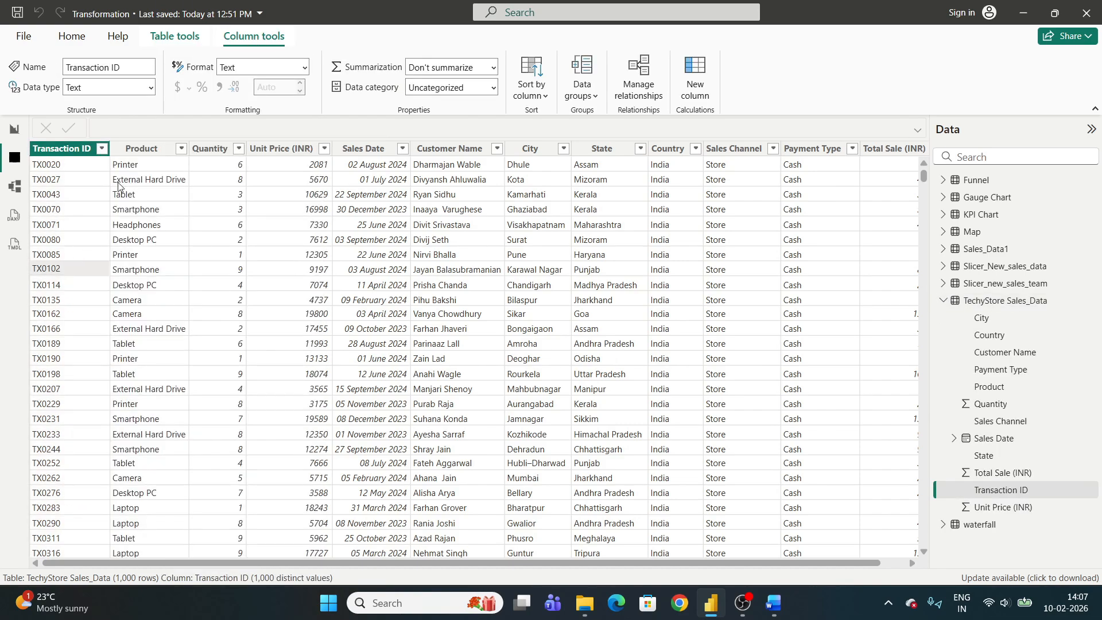
click(181, 149)
click(101, 317)
click(239, 148)
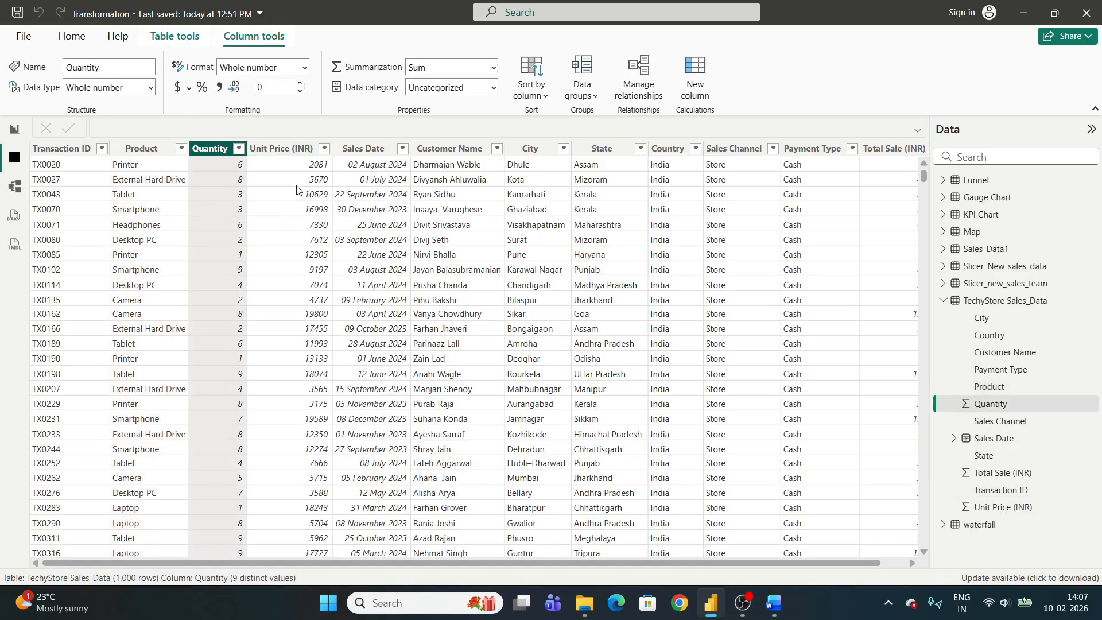
click(281, 149)
click(324, 148)
click(402, 149)
click(402, 149)
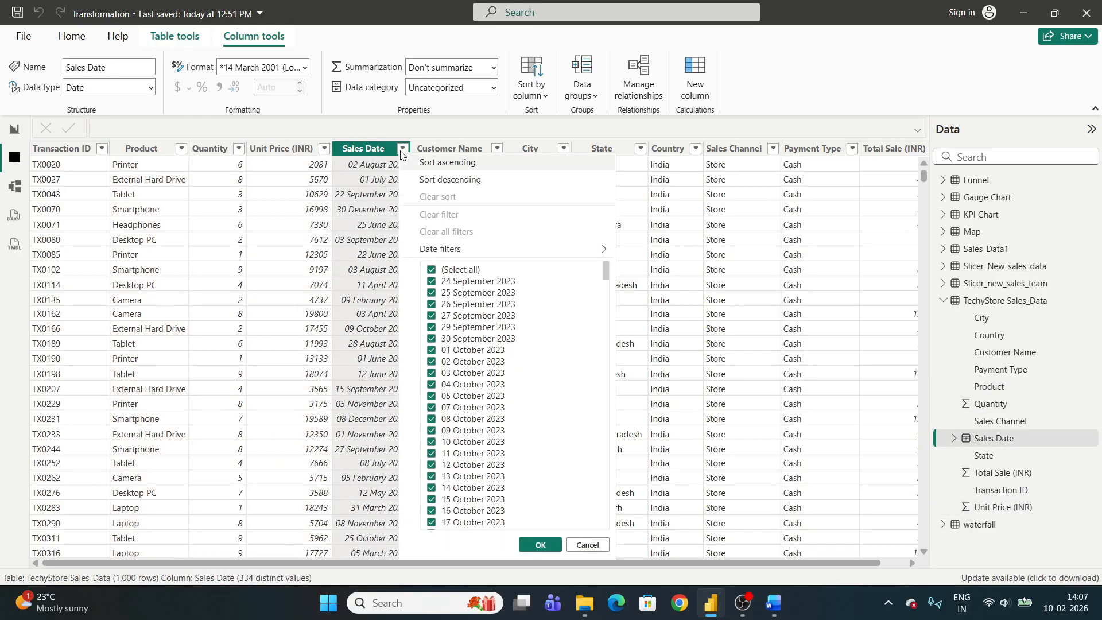
click(351, 214)
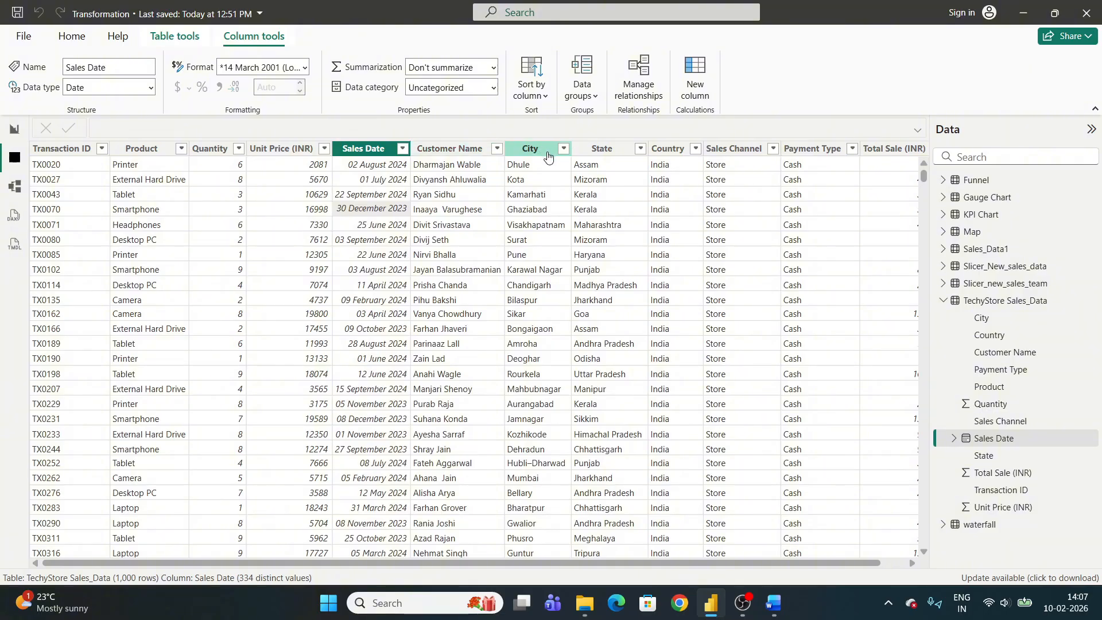
- Check the values of the Sales Channel and Payment Type columns, and look across the table through Total Sale (INR)
drag(735, 564, 856, 565)
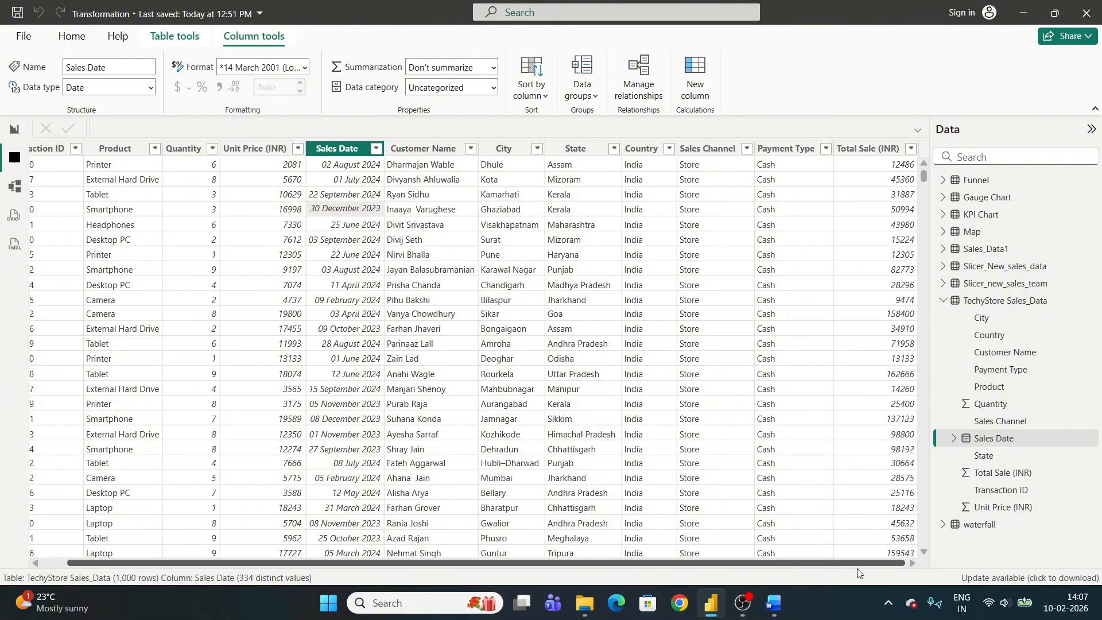
click(746, 148)
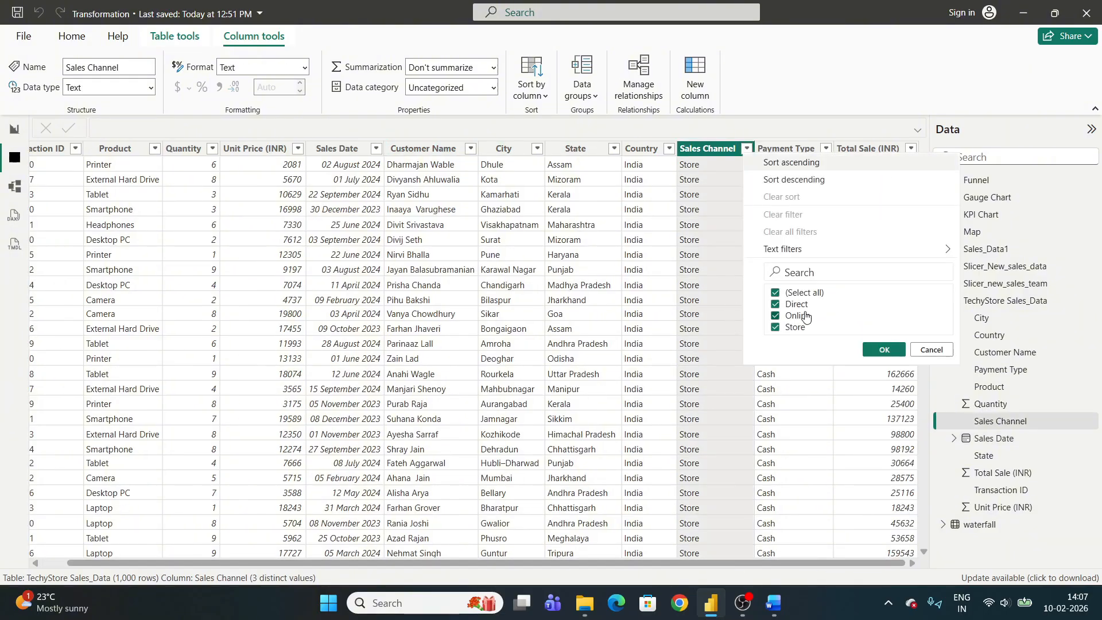
click(742, 297)
click(826, 148)
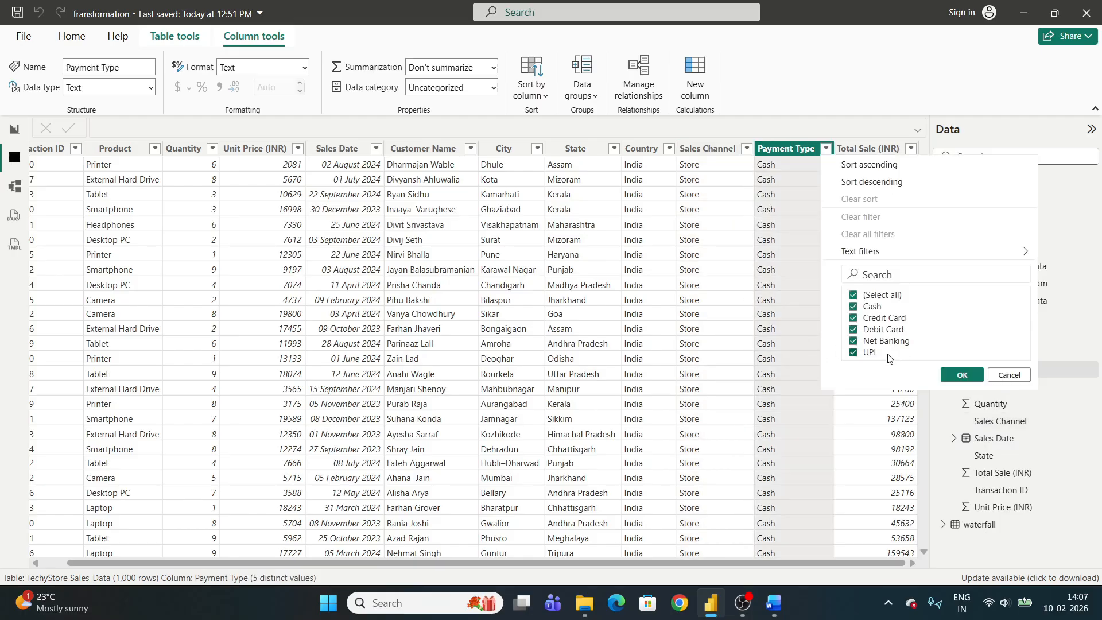
click(1001, 374)
click(910, 149)
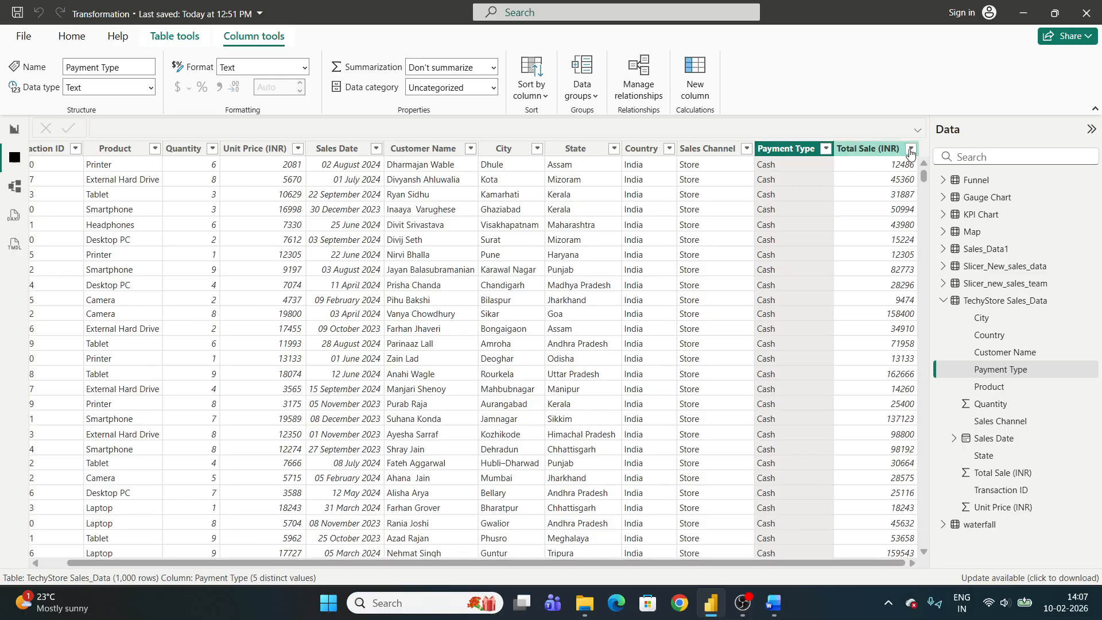
click(1070, 544)
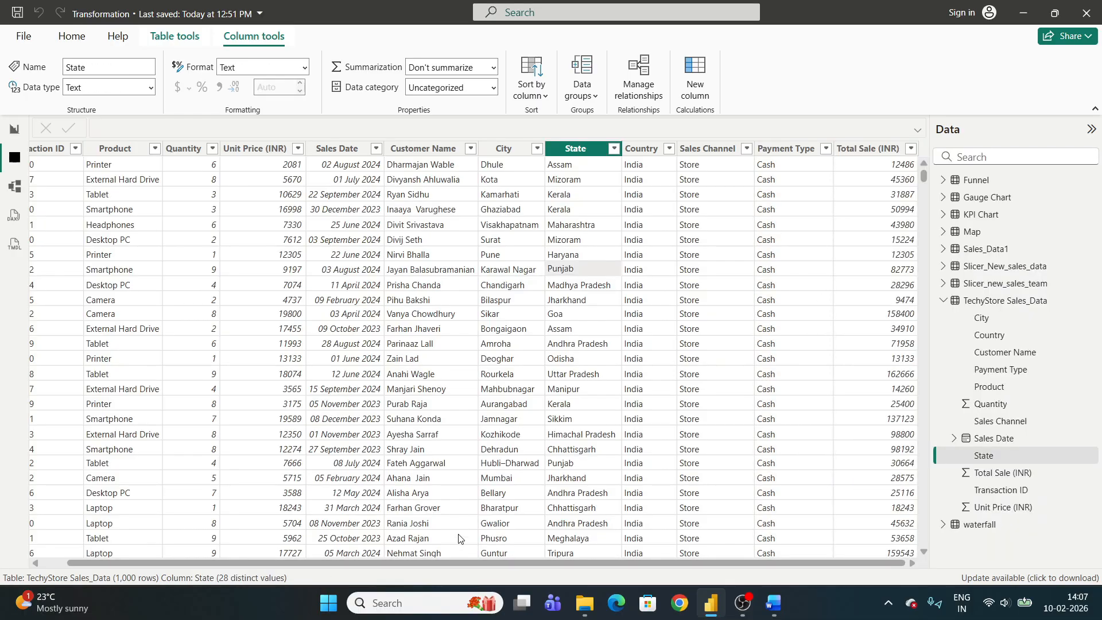
drag(451, 563, 425, 564)
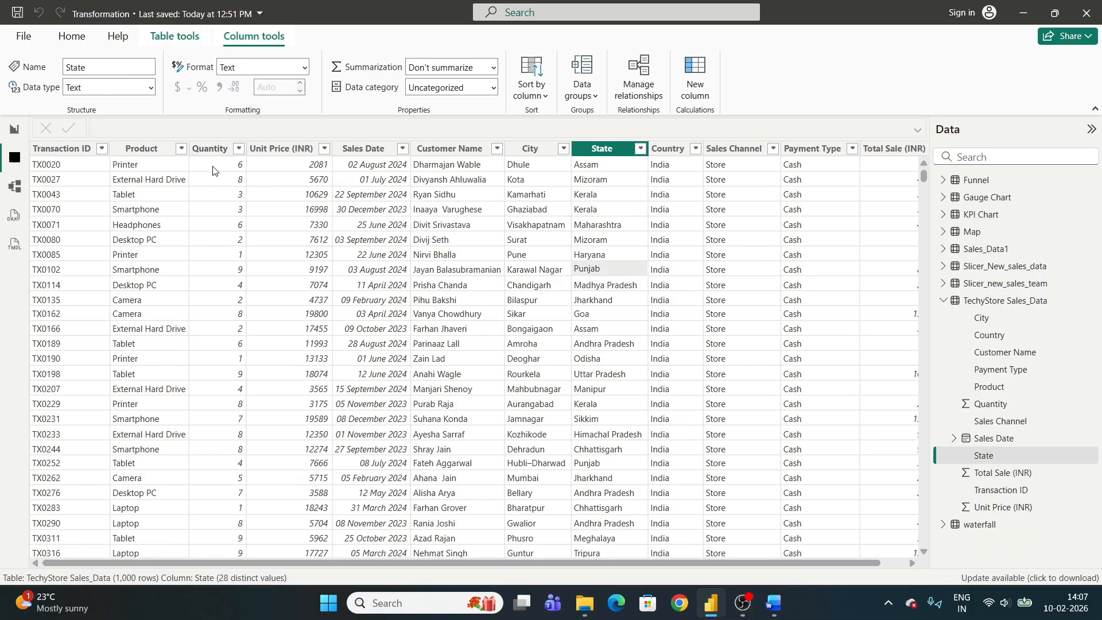
scroll(746, 553, right, 1)
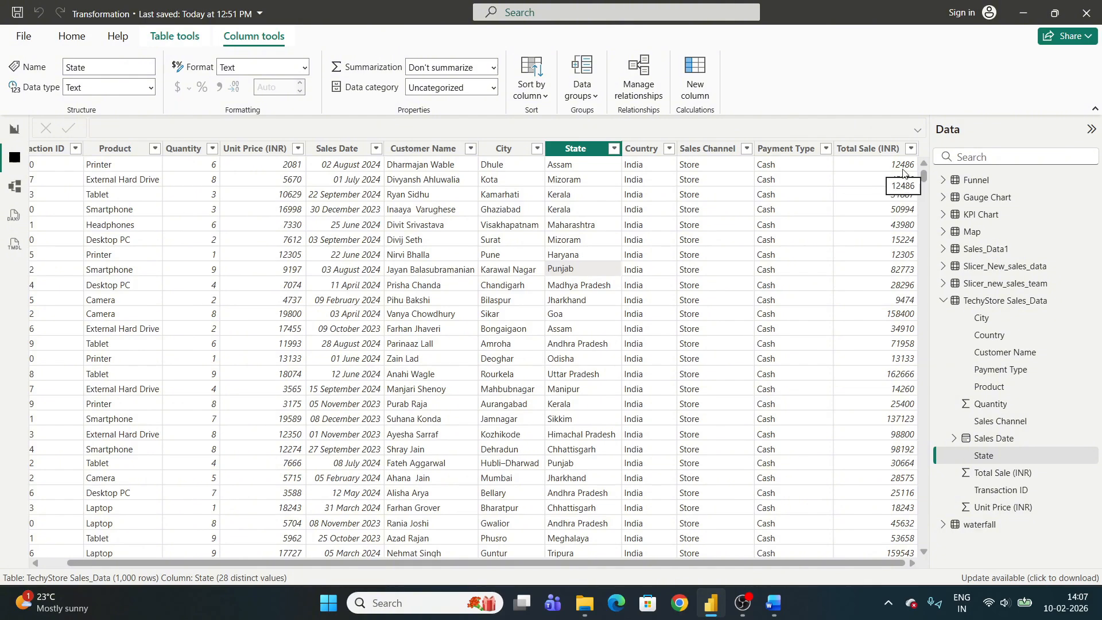
- Return to Report view, add an empty Card visual to Page 14 and reduce its height
click(14, 129)
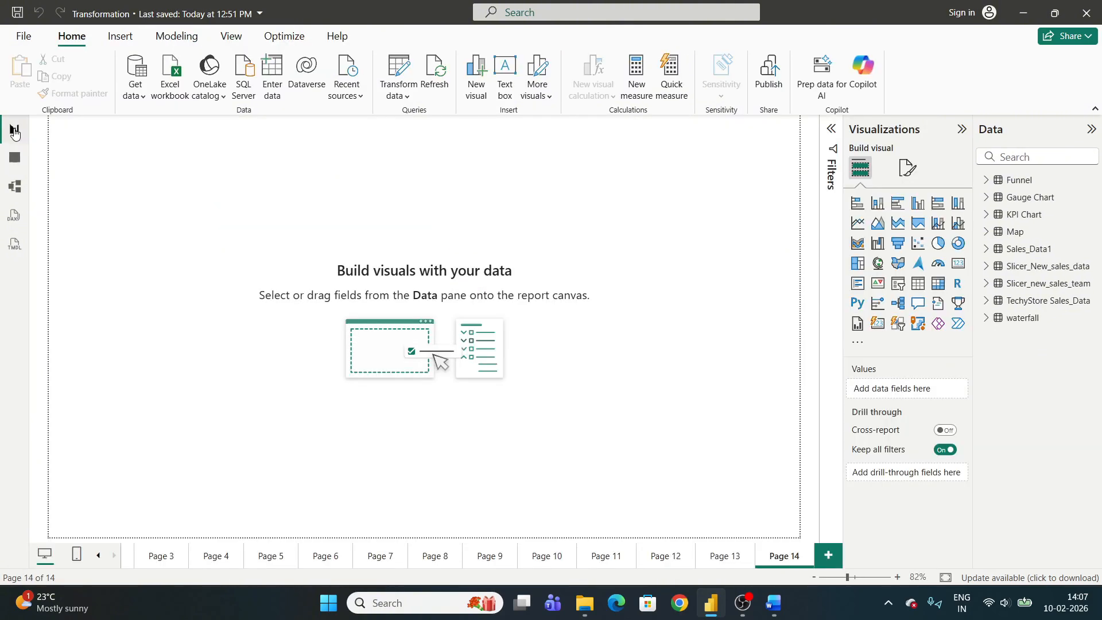
click(964, 268)
drag(153, 202, 196, 326)
drag(230, 387, 230, 316)
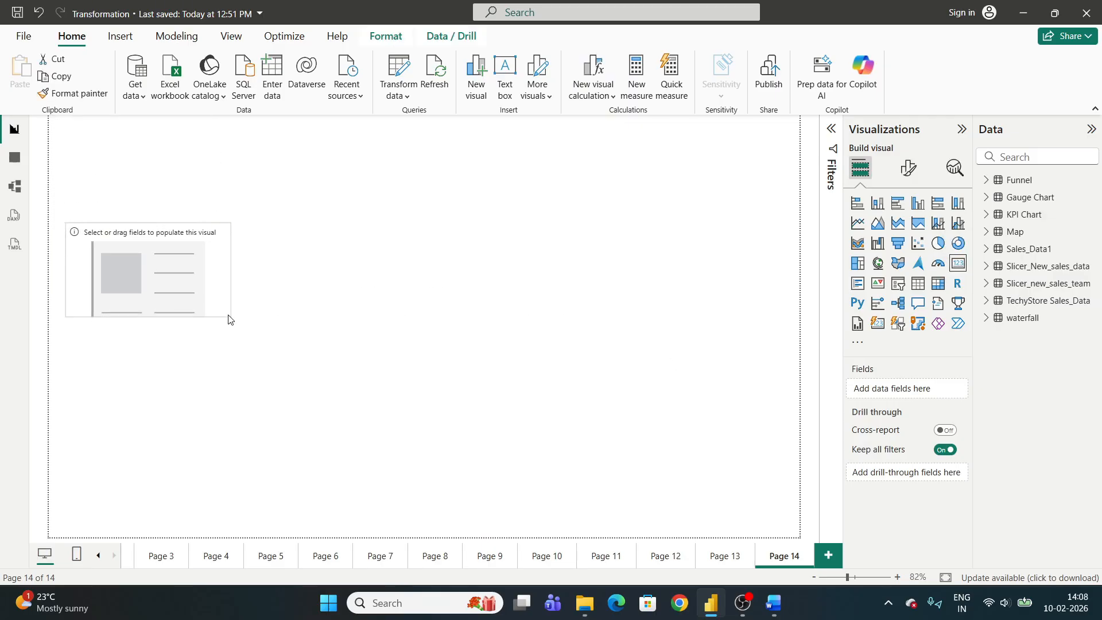
- Create a new measure in TechyStore Sales_Data, total sales = SUM('TechyStore Sales_Data'[Total Sale (INR)])
click(985, 303)
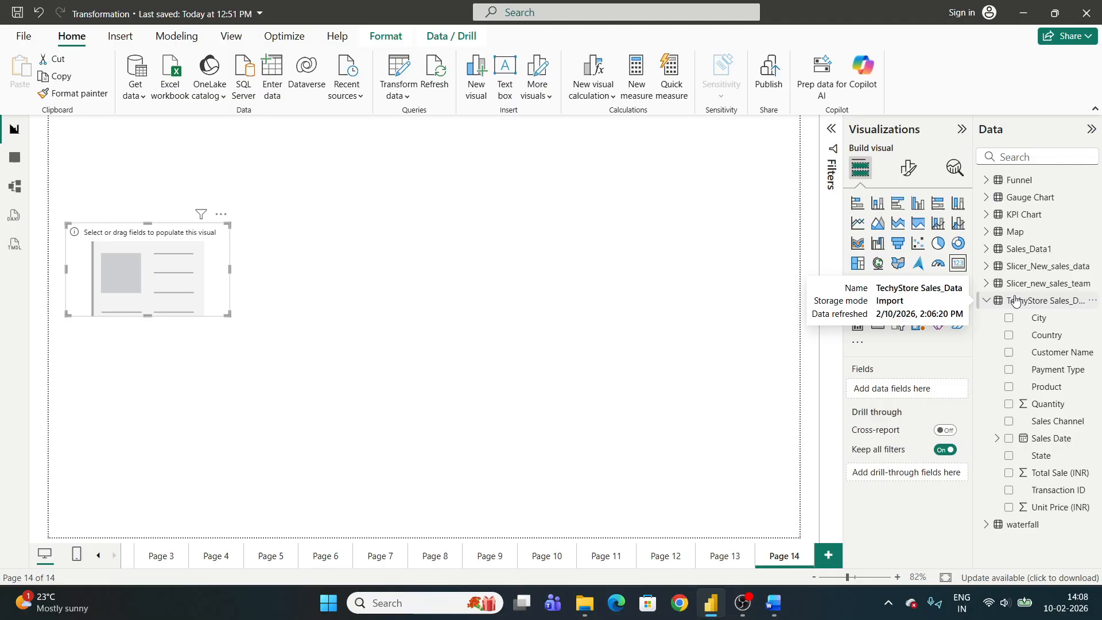
right_click(1051, 304)
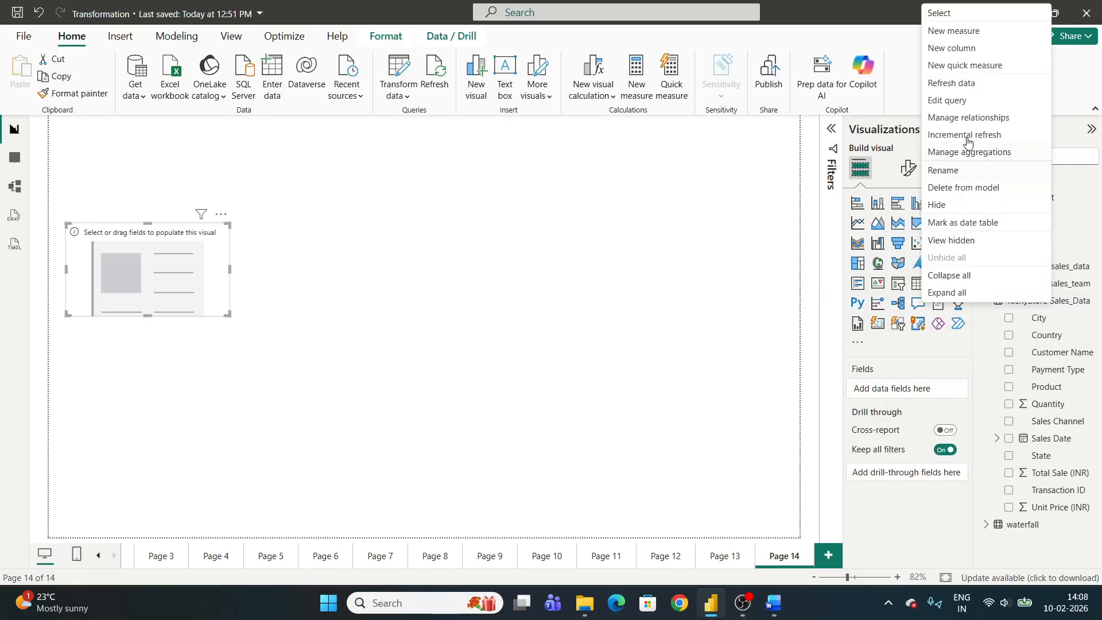
click(947, 32)
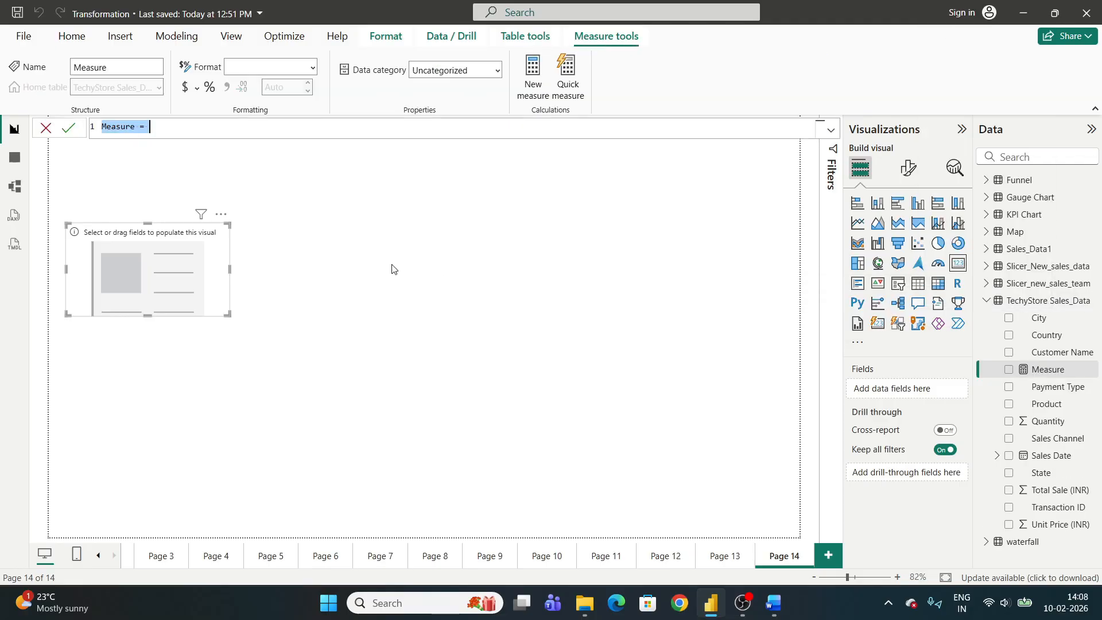
text(total sales = sum)
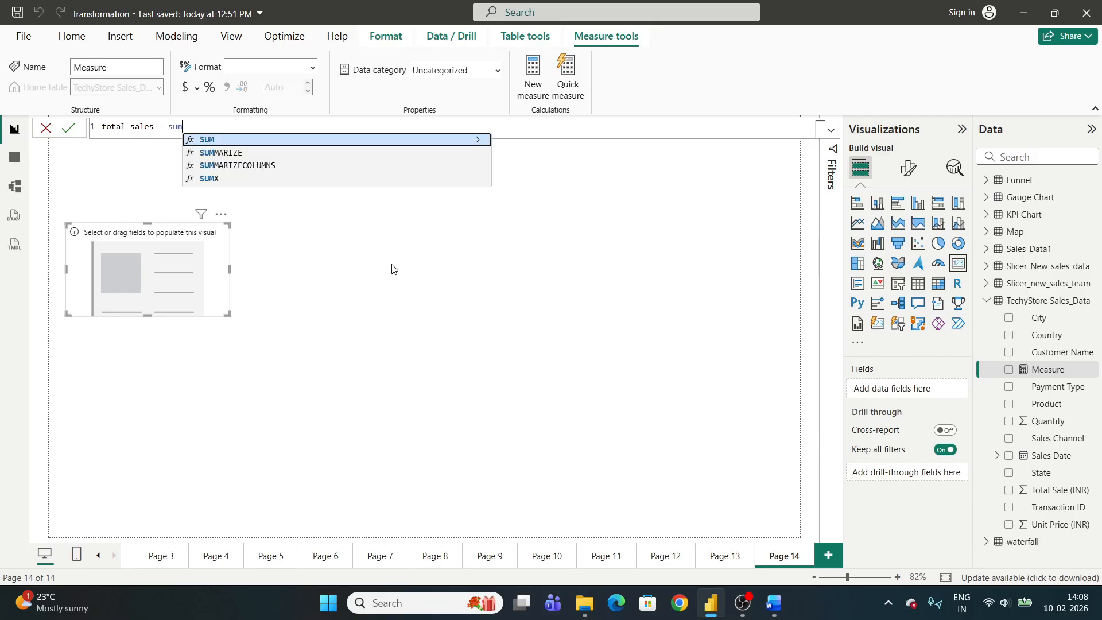
text(()
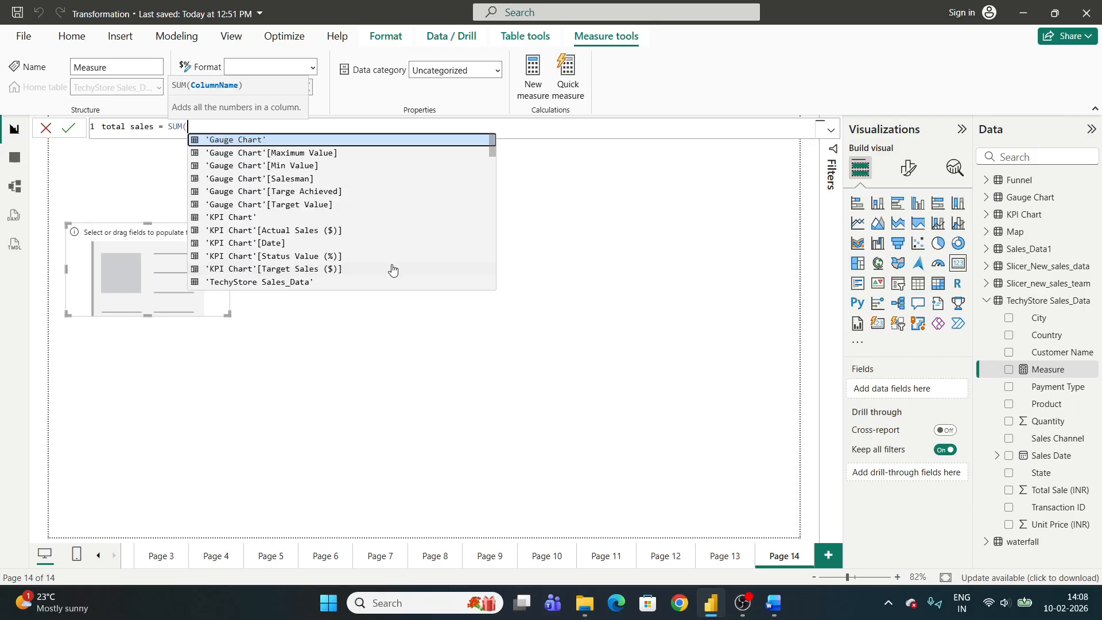
text('TechyStore Sales_Data'[Total Sale (INR)])
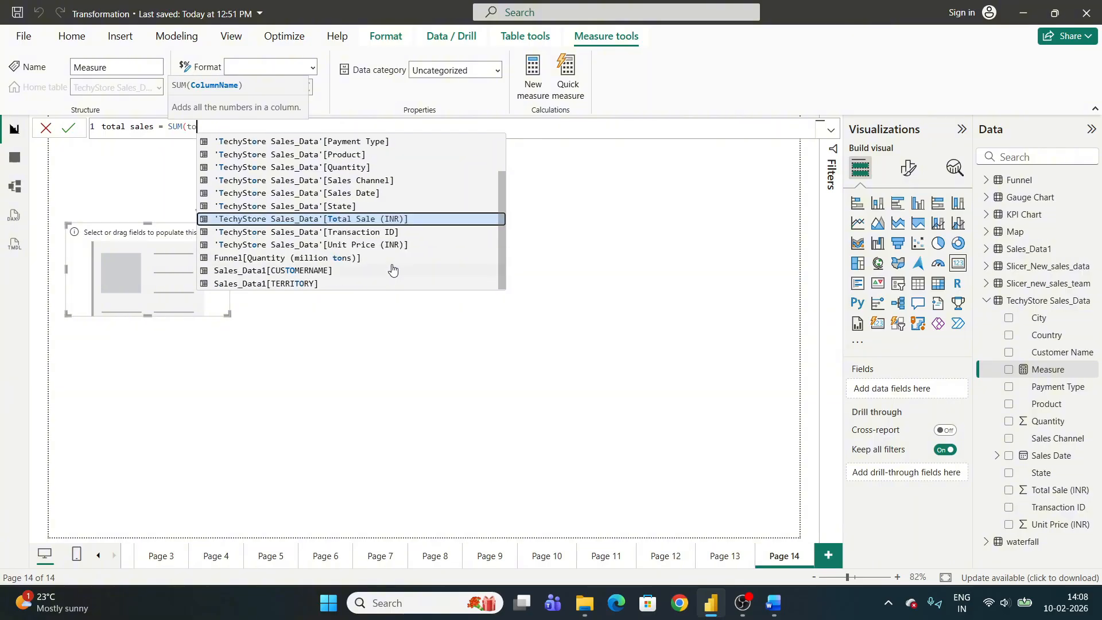
key(Tab)
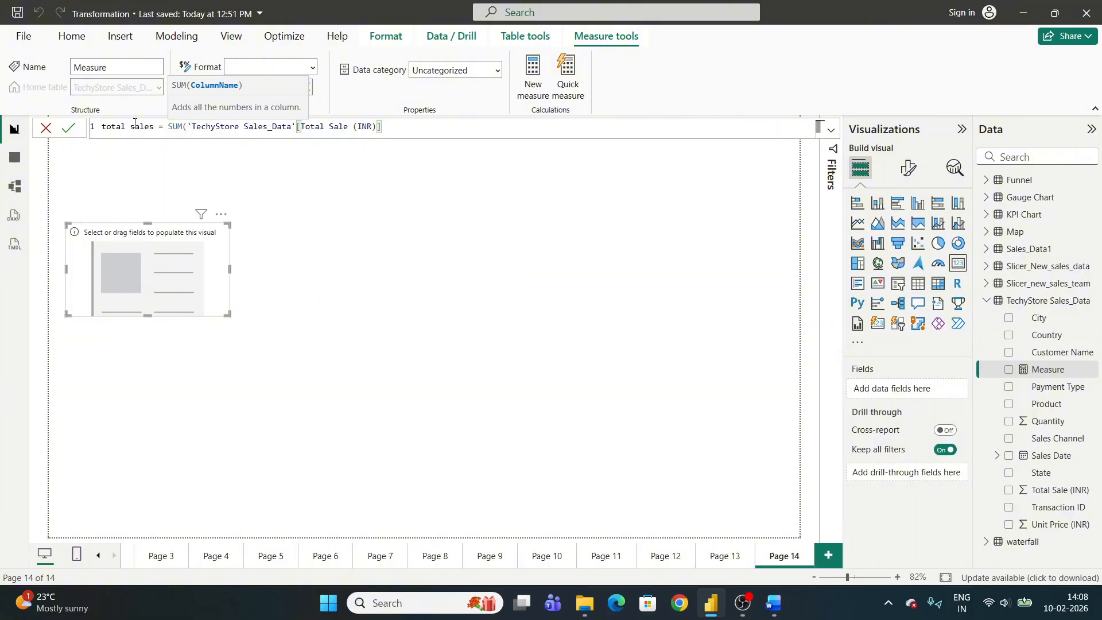
- Change the measure's name in the formula to total_sales_measure and commit the measure
click(133, 125)
key(BackSpace)
text(_)
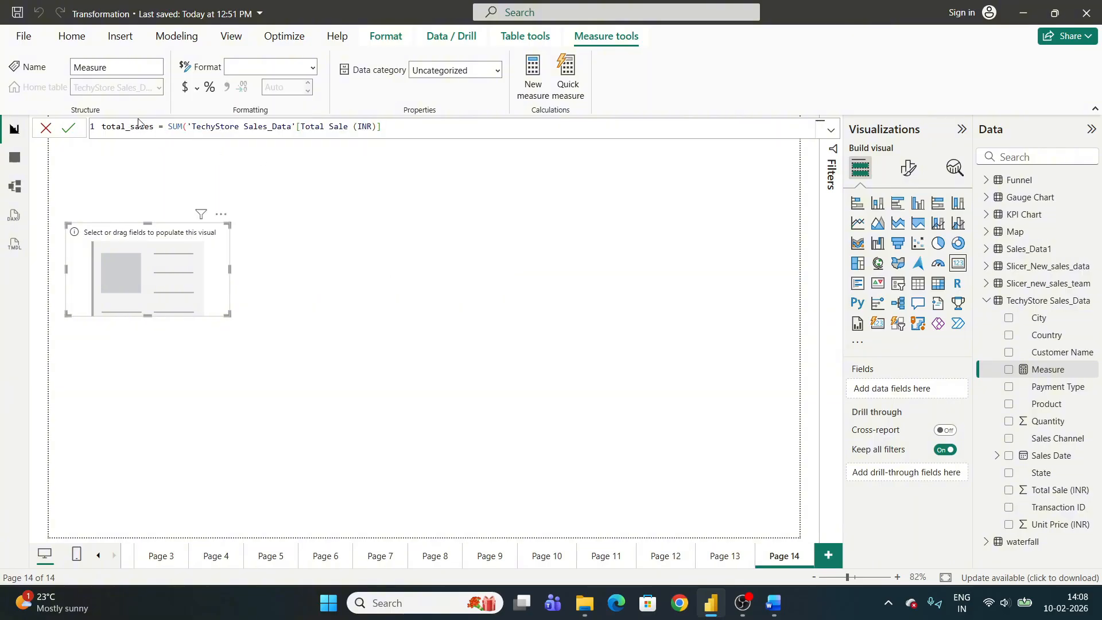
key(Right)
key(Right)
key(Right)
key(Right)
key(Right)
text(_meas)
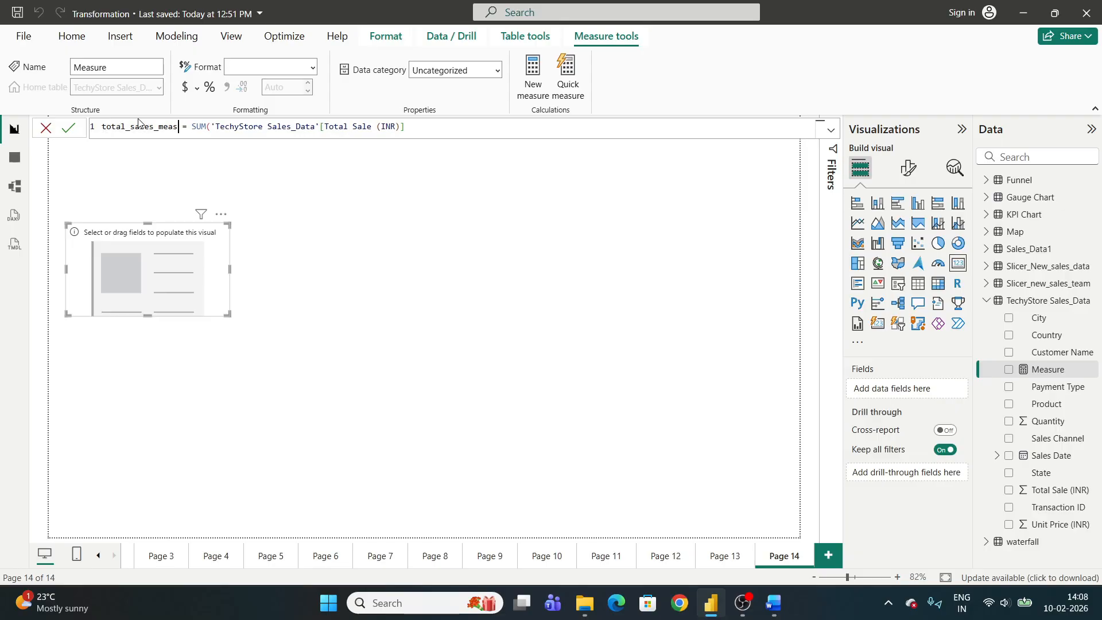
text(ure)
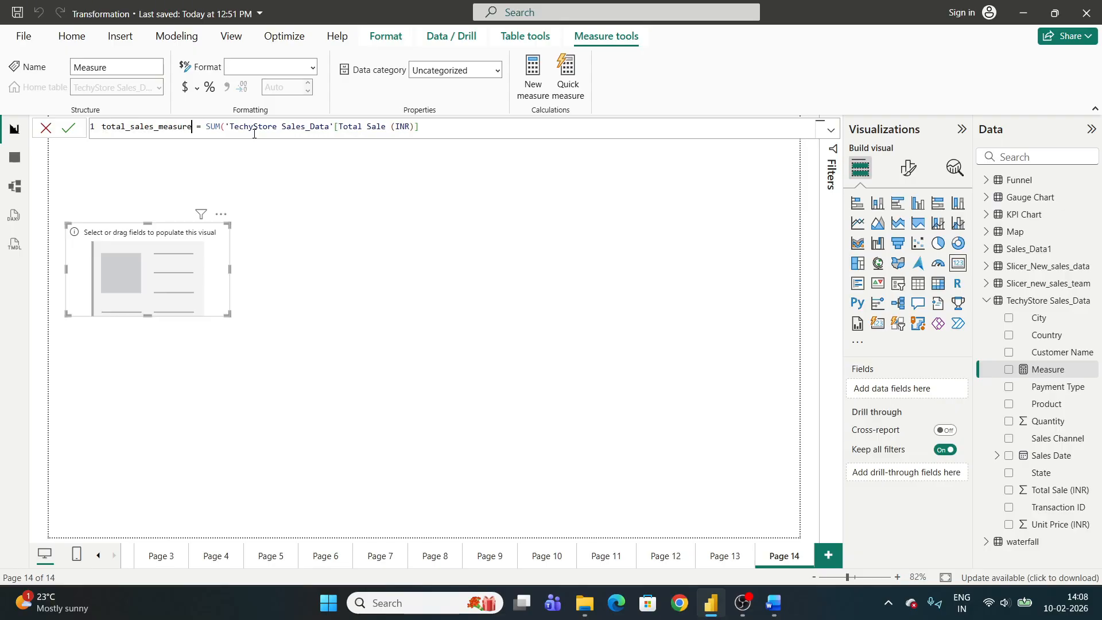
key(Return)
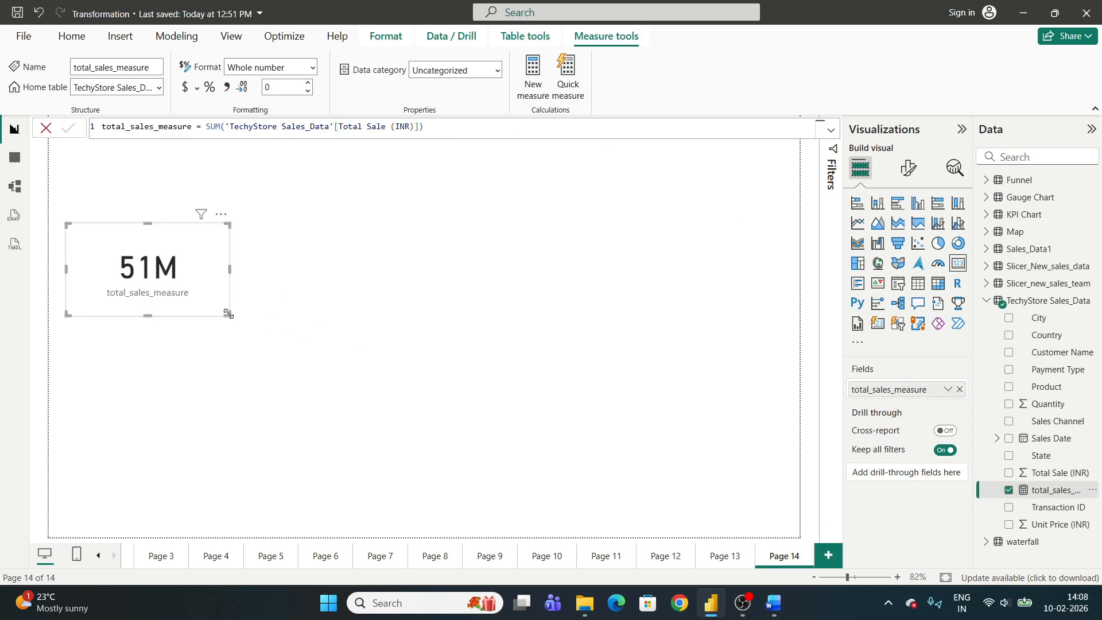
- Show total_sales_measure in the card visual and enlarge the card
drag(228, 314, 292, 332)
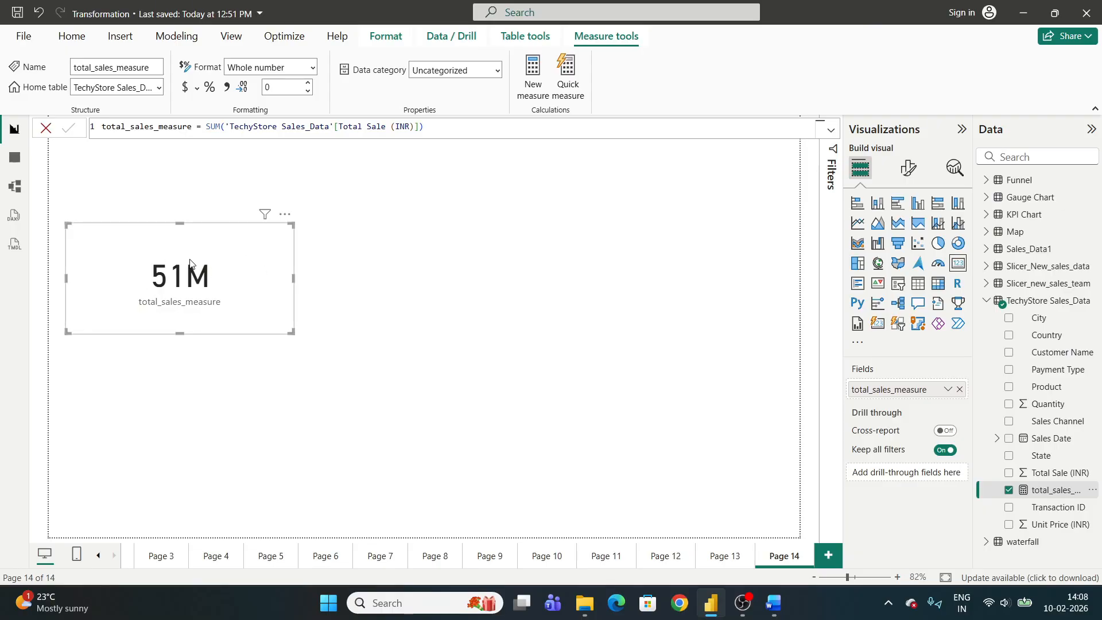
click(511, 198)
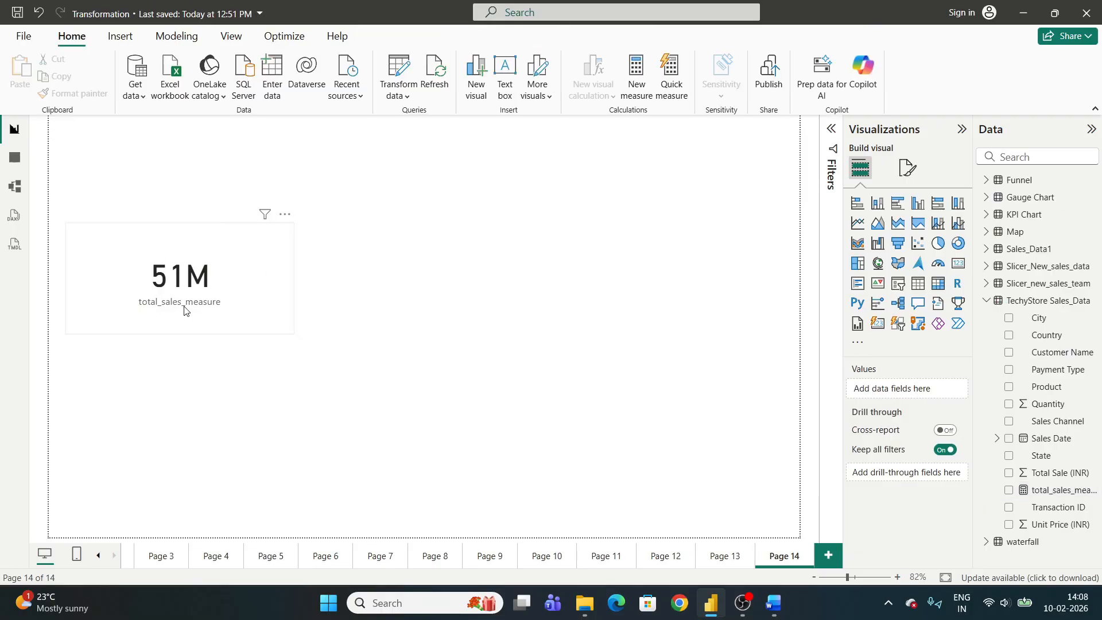
click(232, 285)
click(656, 259)
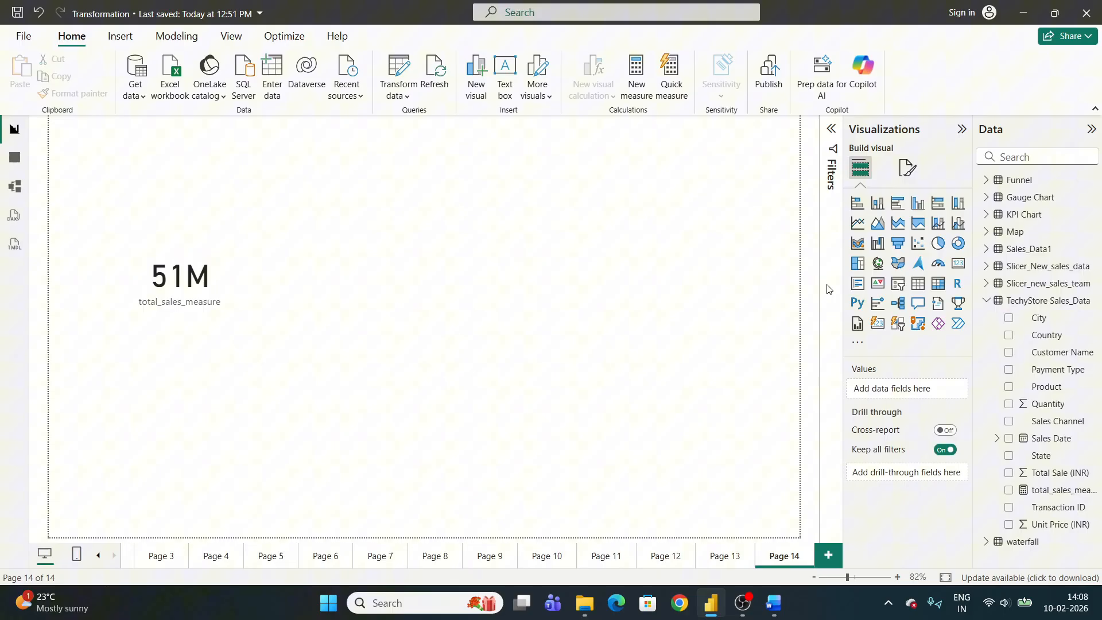
- Add a slicer on the Year level of the Sales Date hierarchy and set its style to Dropdown
click(885, 285)
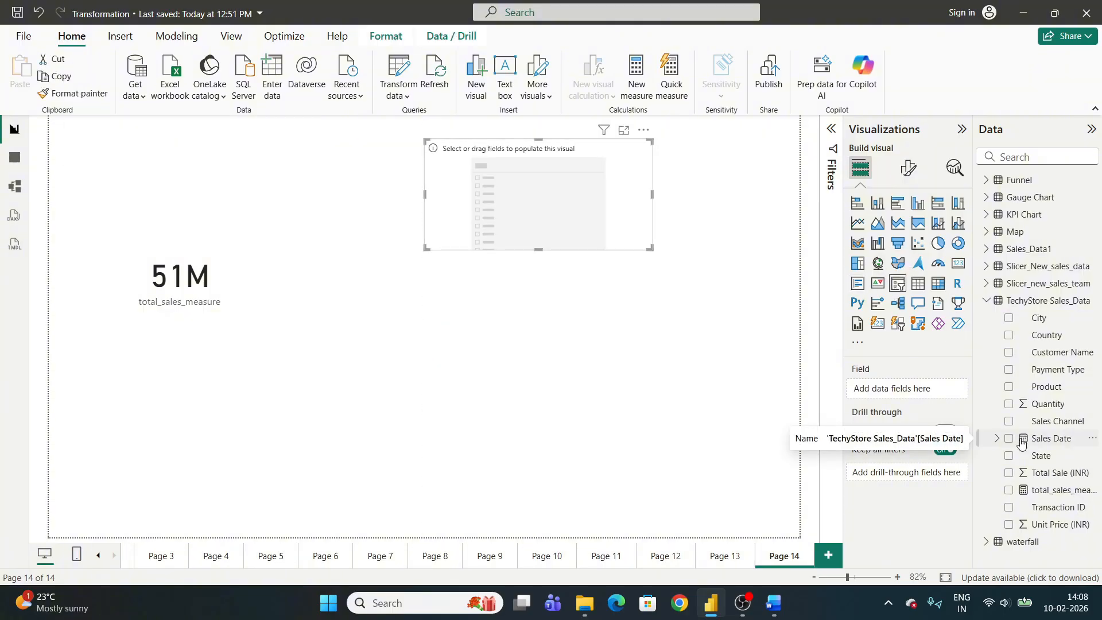
click(996, 438)
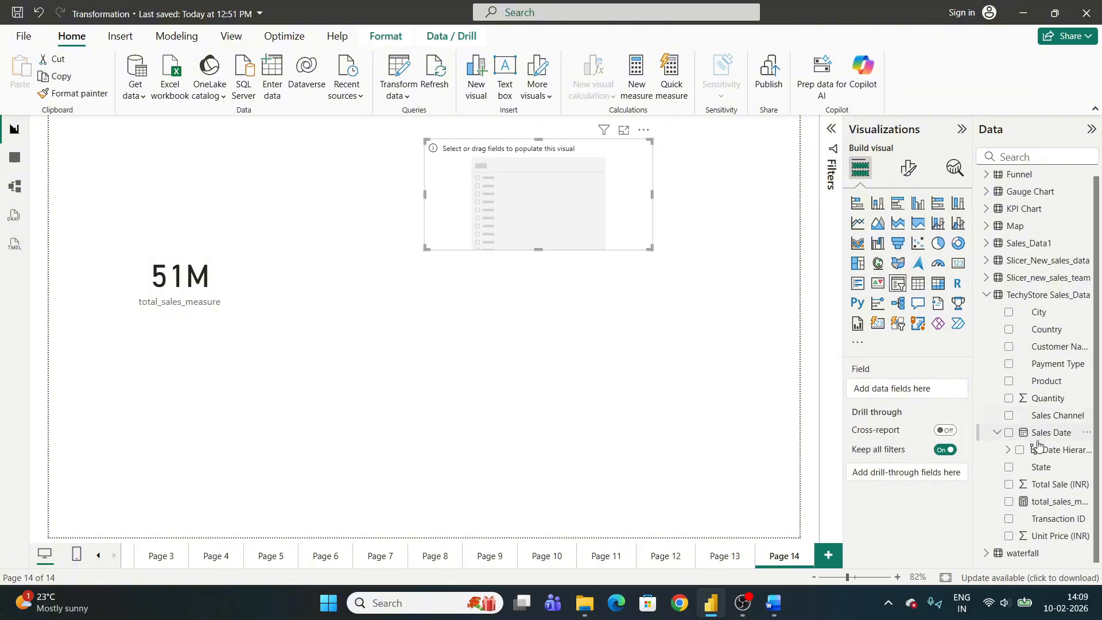
click(1059, 449)
drag(1061, 466, 581, 197)
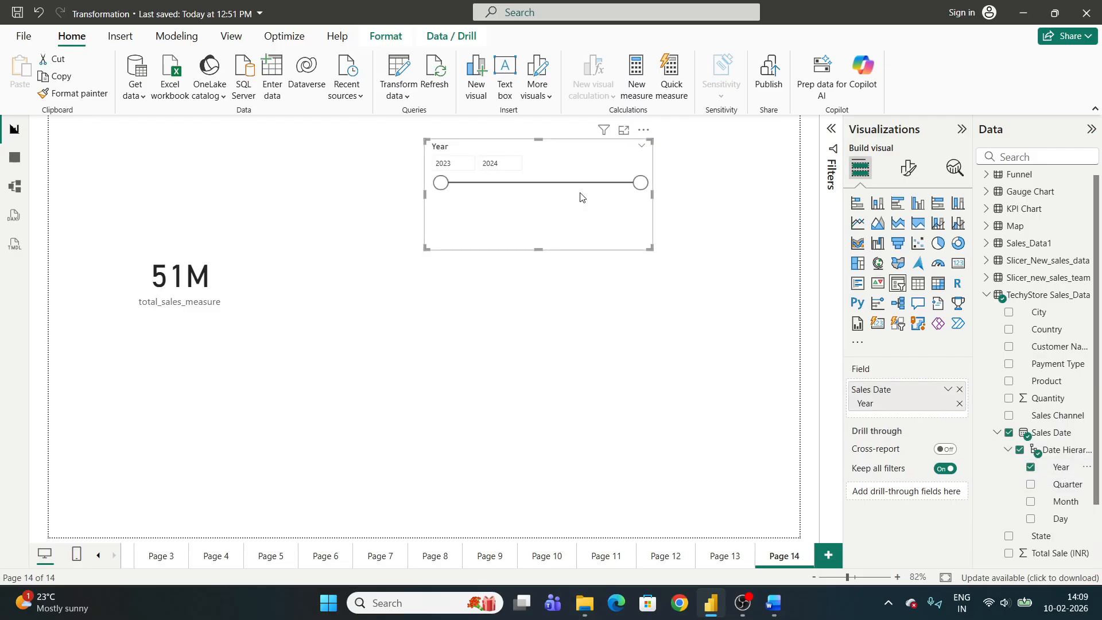
click(908, 168)
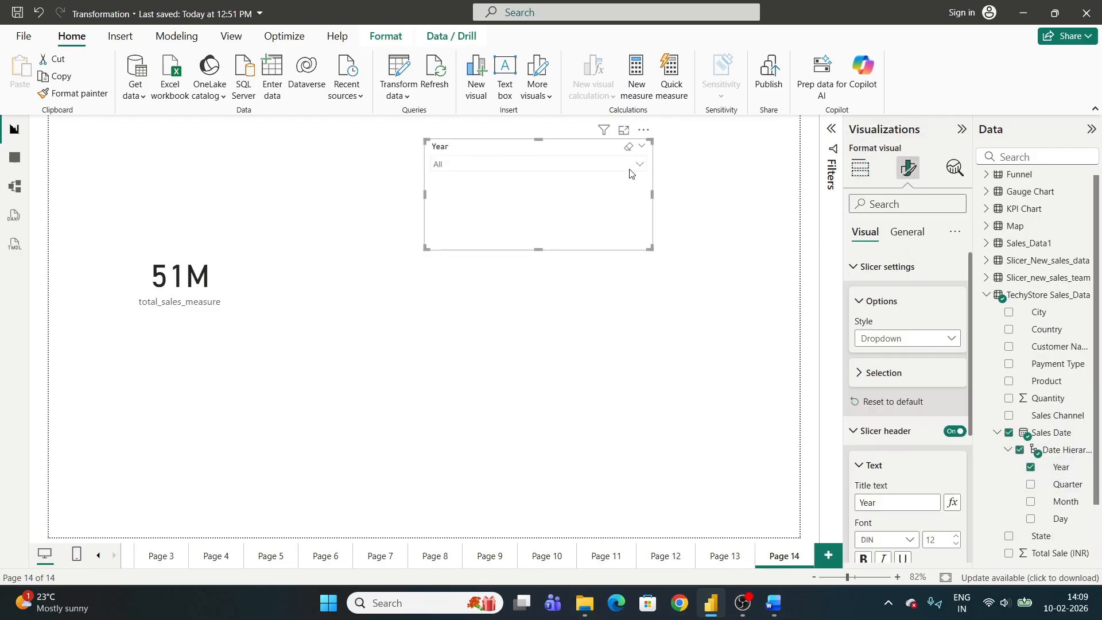
- Check the card's total for 2023 and for 2024 with the Year slicer, and clear the year selection
click(631, 169)
click(441, 182)
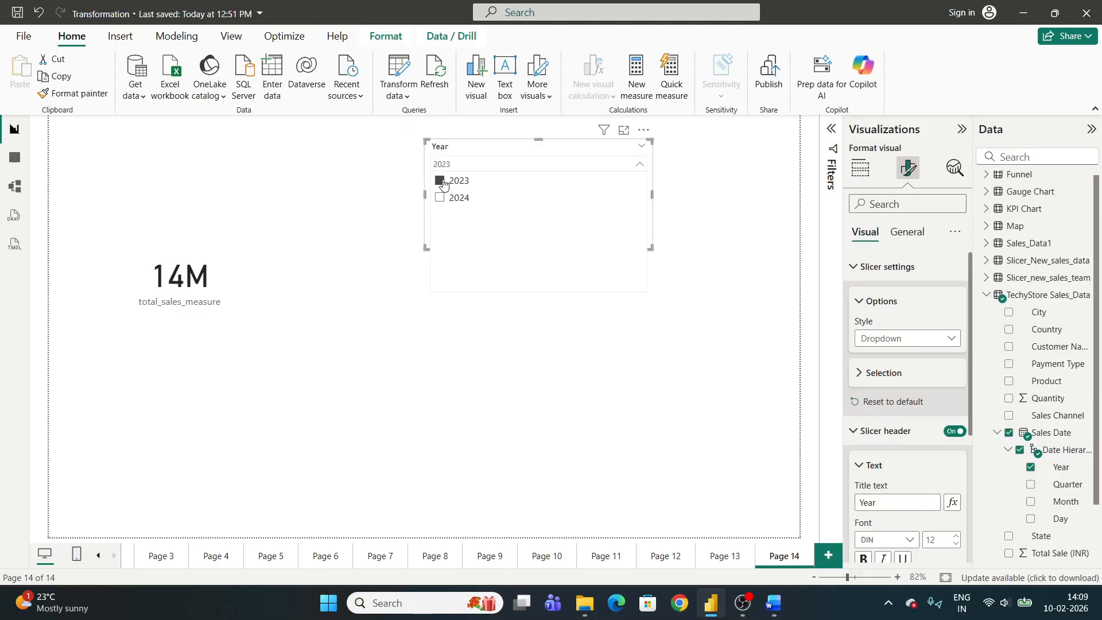
click(441, 197)
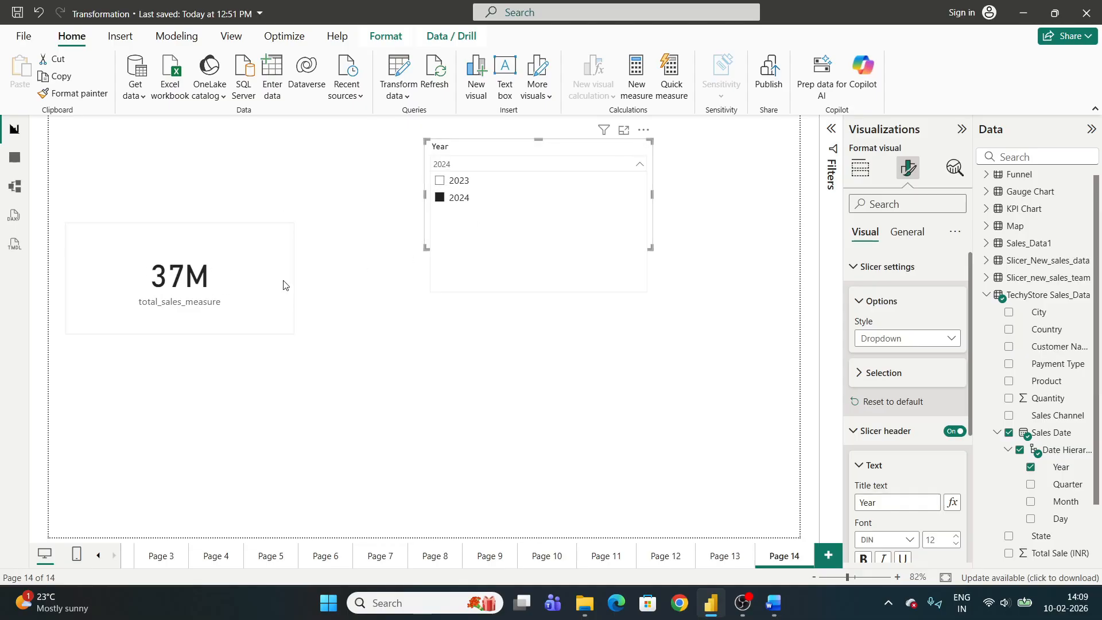
click(439, 197)
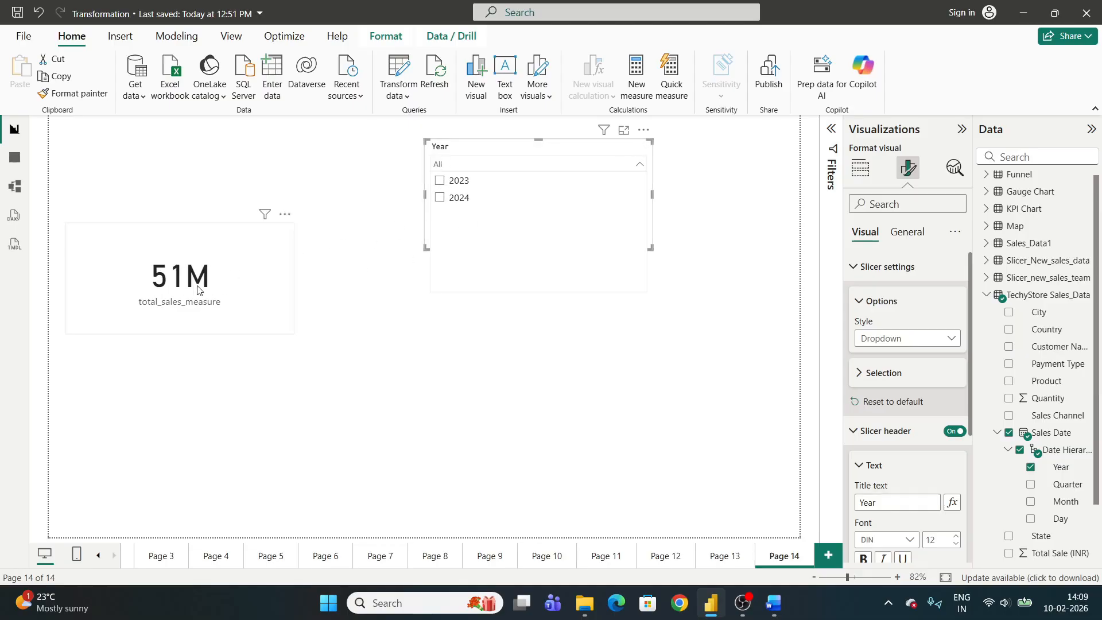
- Place a shorter Year slicer above the card and turn on the card's visual border
drag(557, 192, 214, 175)
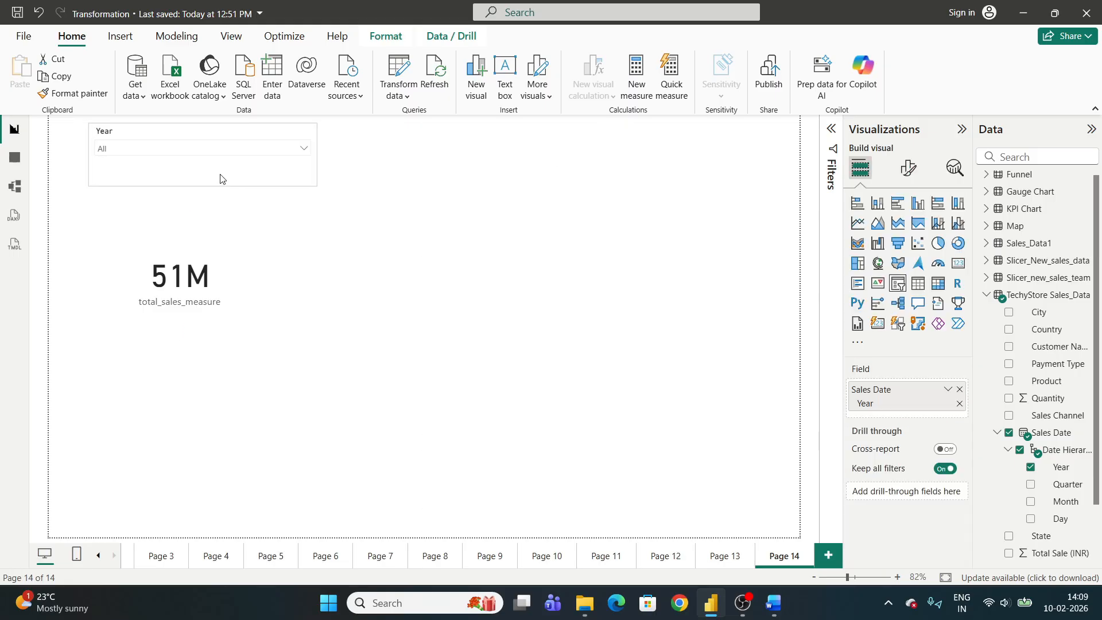
click(215, 252)
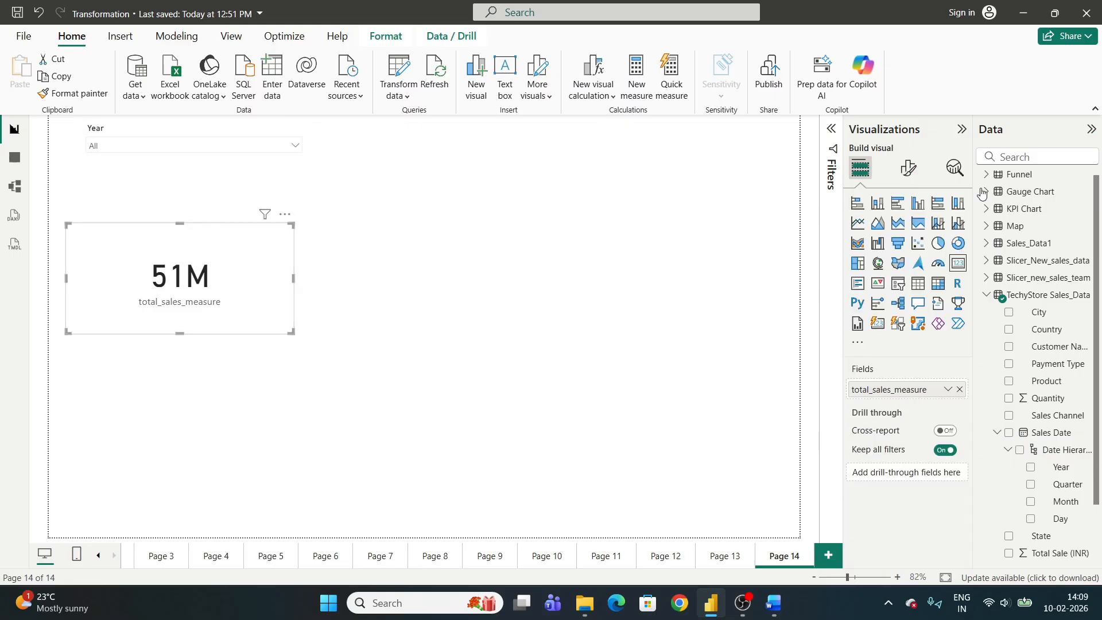
click(908, 168)
click(906, 231)
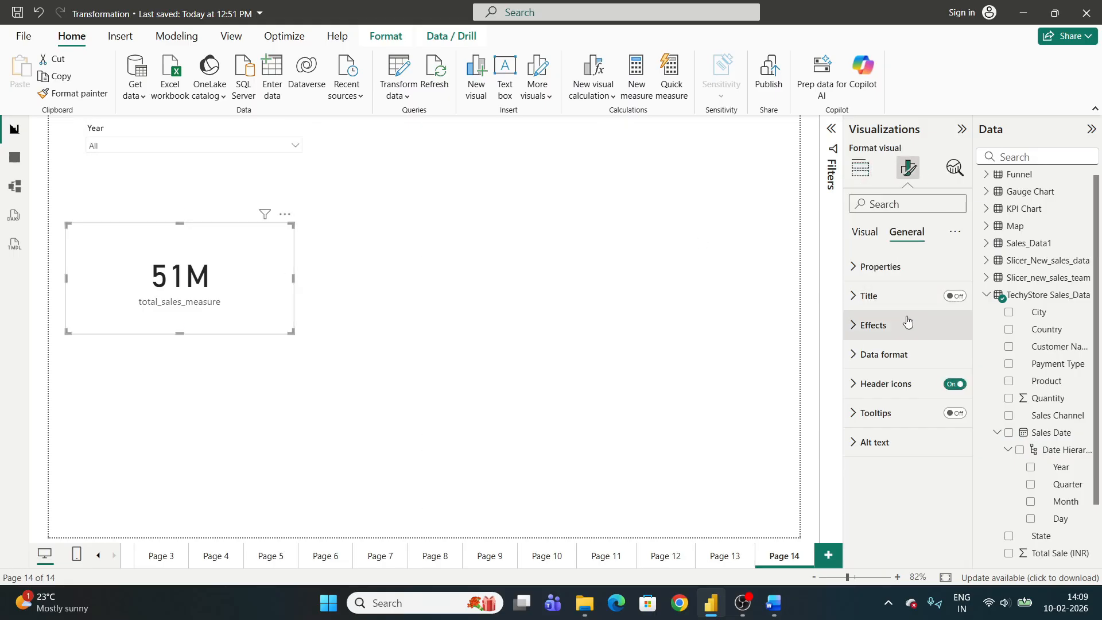
click(883, 333)
click(949, 486)
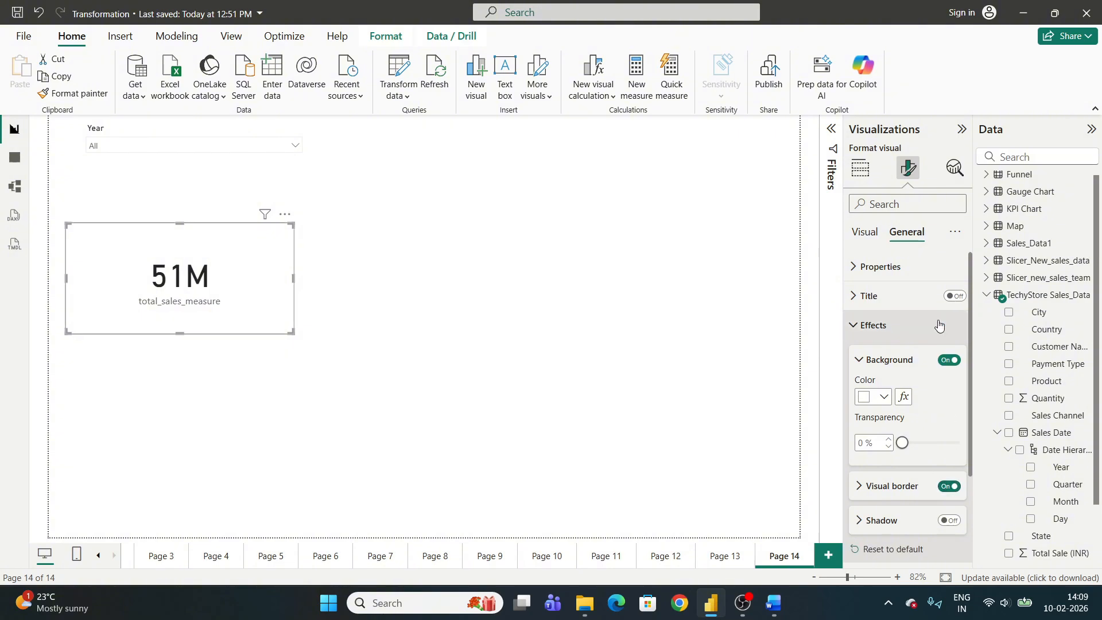
- Copy the card's formatting to the Year slicer with Format painter
click(860, 168)
click(72, 93)
click(272, 172)
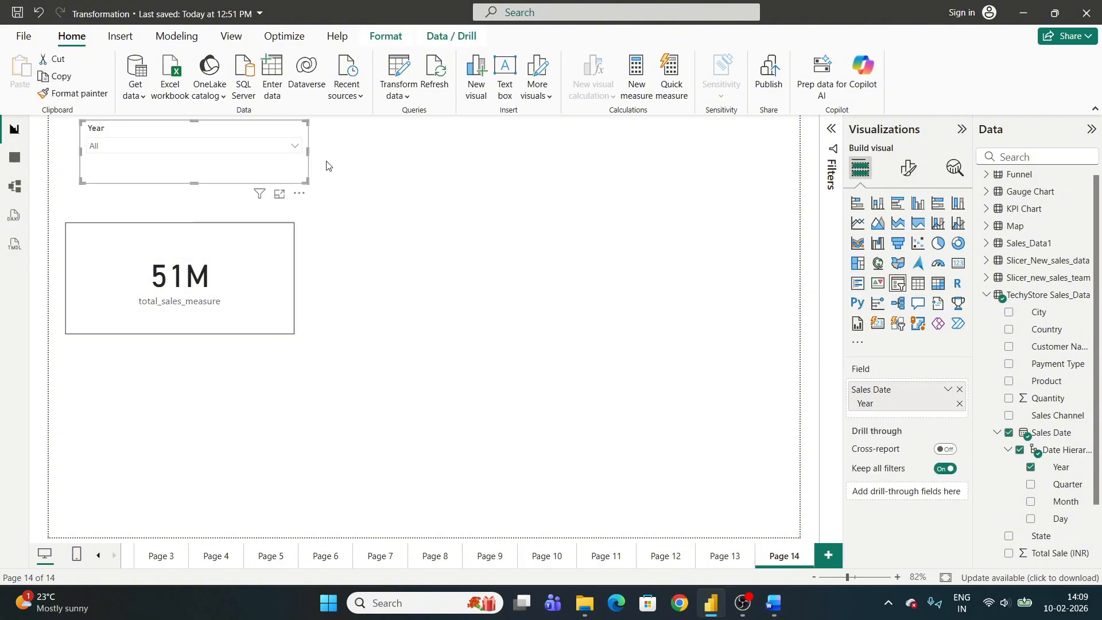
click(341, 232)
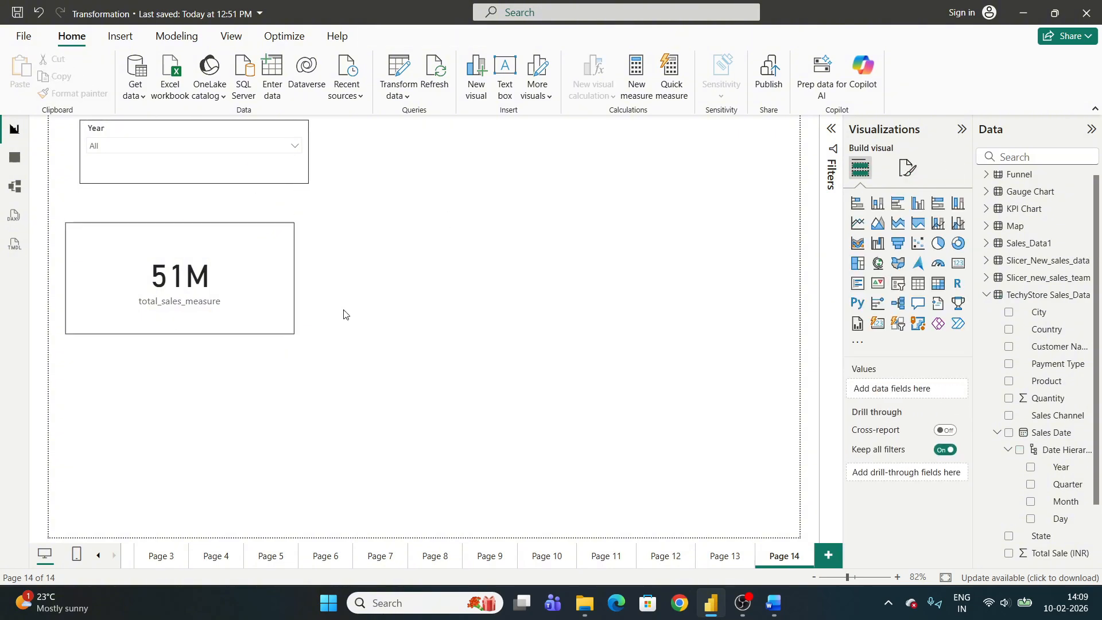
- Add a second empty Card visual beside the total_sales_measure card, resized to the same height
click(958, 263)
drag(472, 320, 426, 346)
drag(525, 398, 638, 333)
- Collapse the Sales Date field and display the formula of total_sales_measure
click(248, 255)
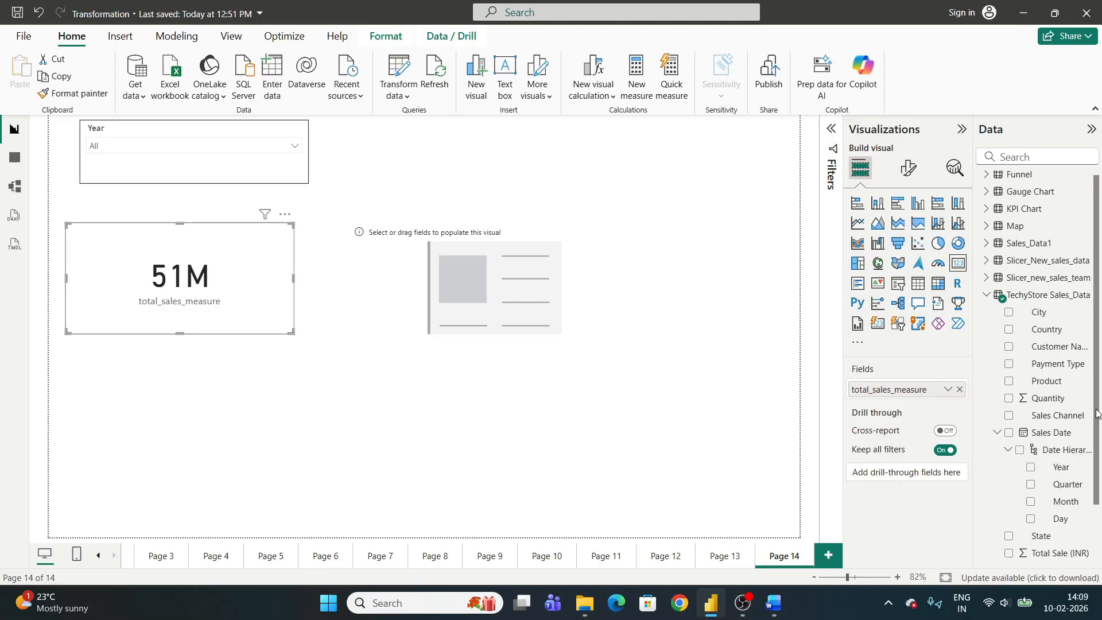
click(997, 432)
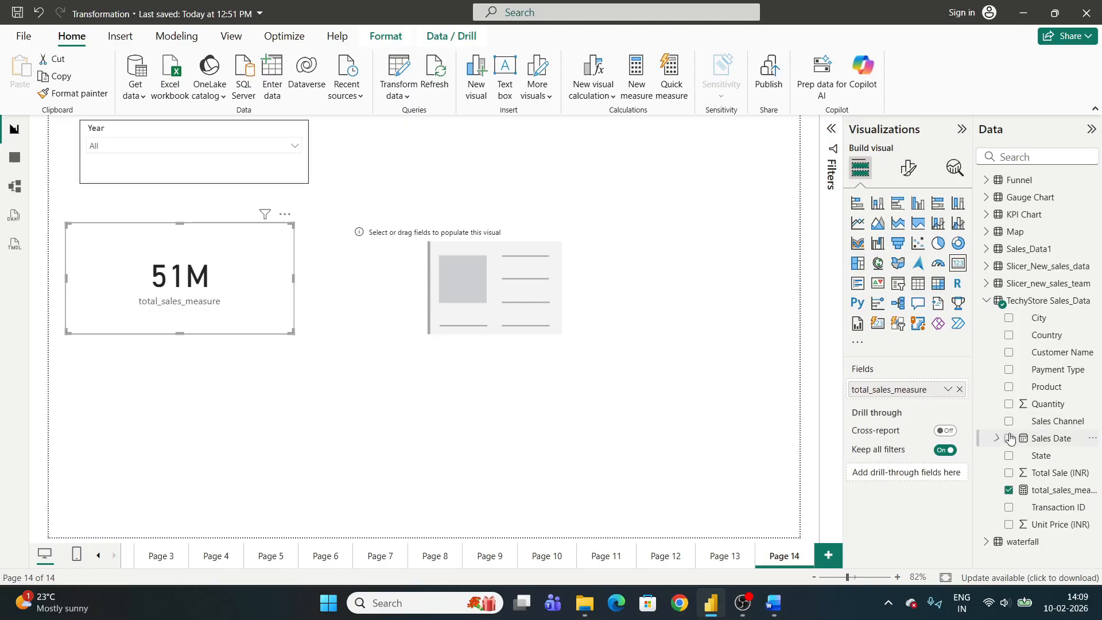
click(1055, 490)
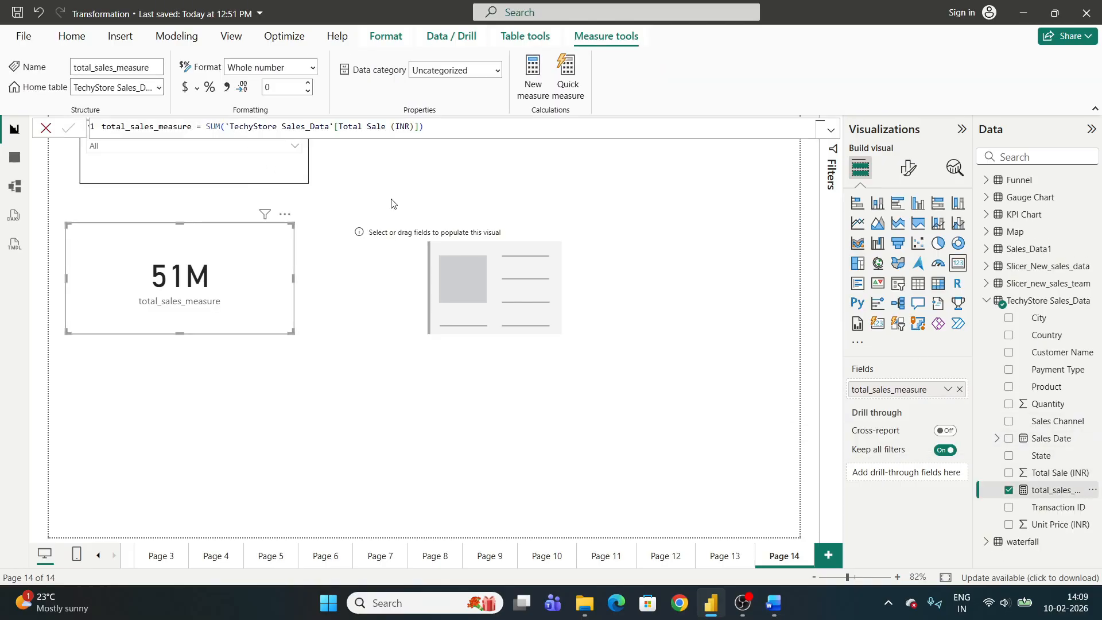
- Filter the Year slicer to 2024 and move both cards lower on the page, clear of the slicer's list
click(295, 147)
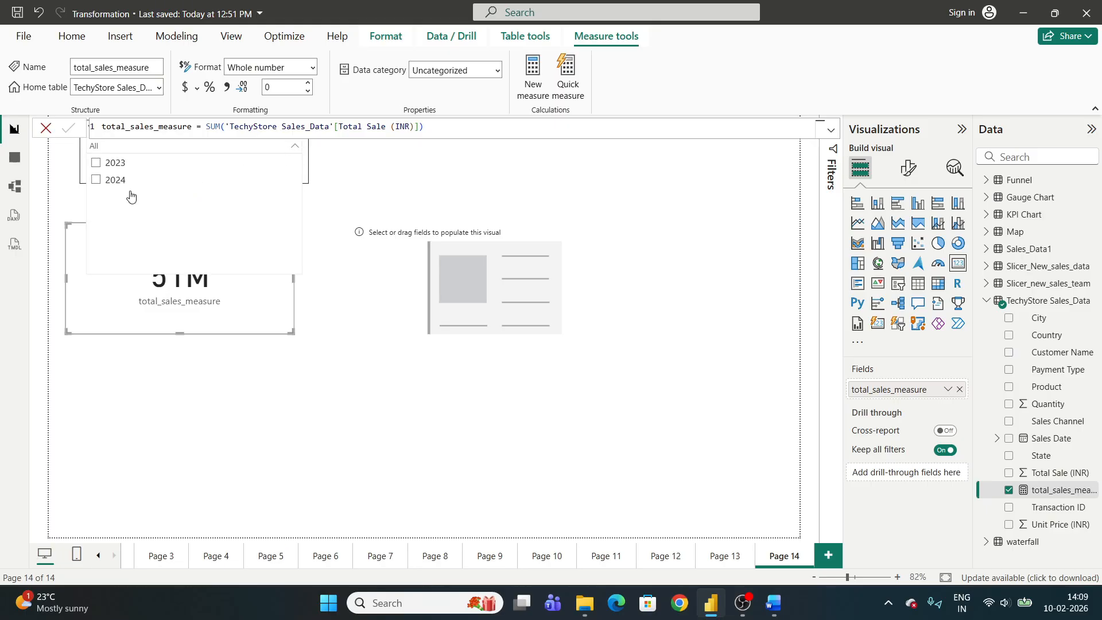
click(96, 181)
click(417, 208)
drag(243, 280, 240, 374)
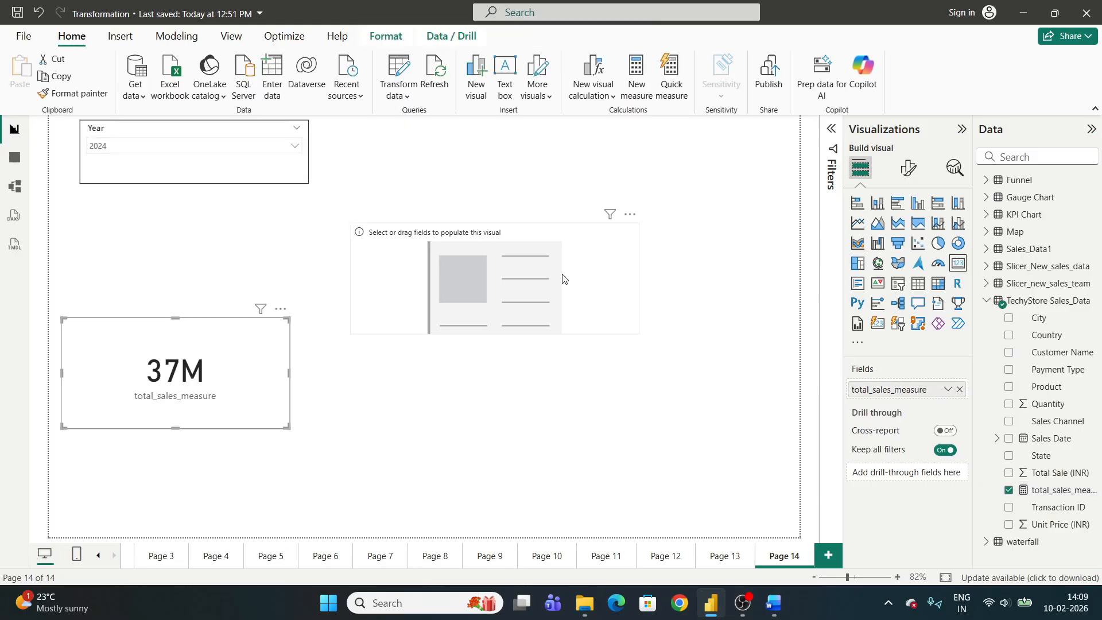
drag(563, 277, 564, 374)
- Check the card with the Year slicer set to 2023, clear the year filter and select the empty card
click(223, 149)
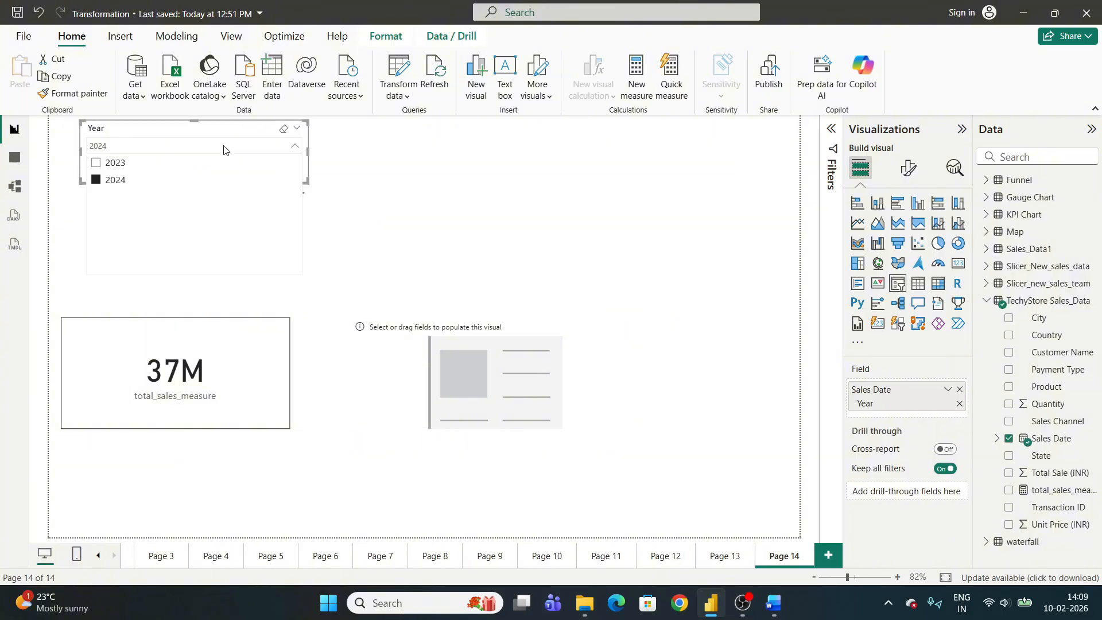
click(96, 163)
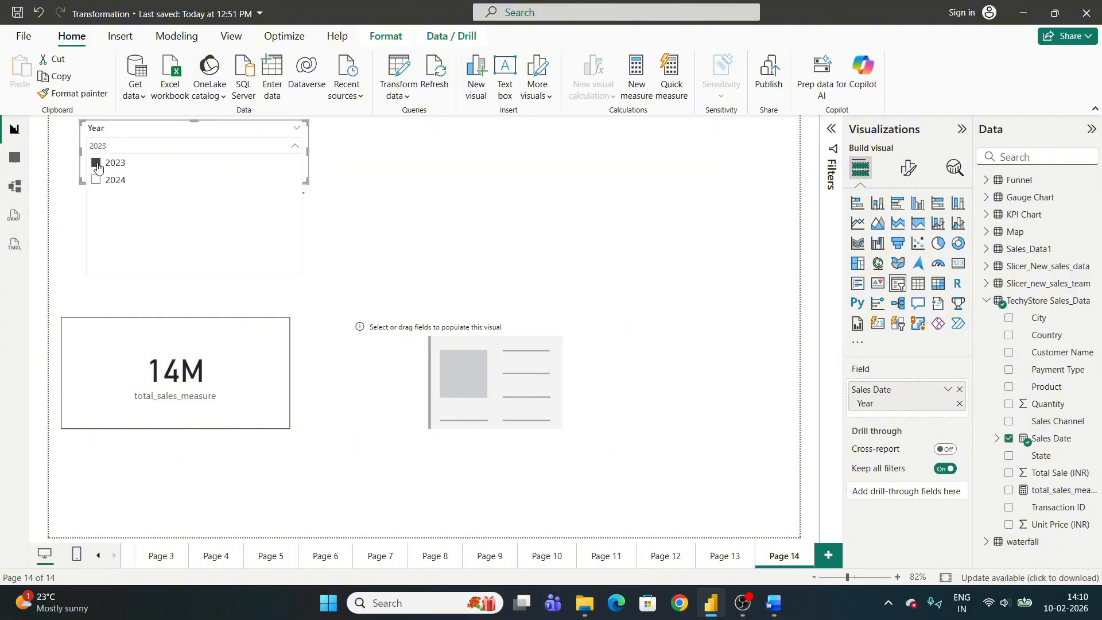
click(97, 163)
click(413, 345)
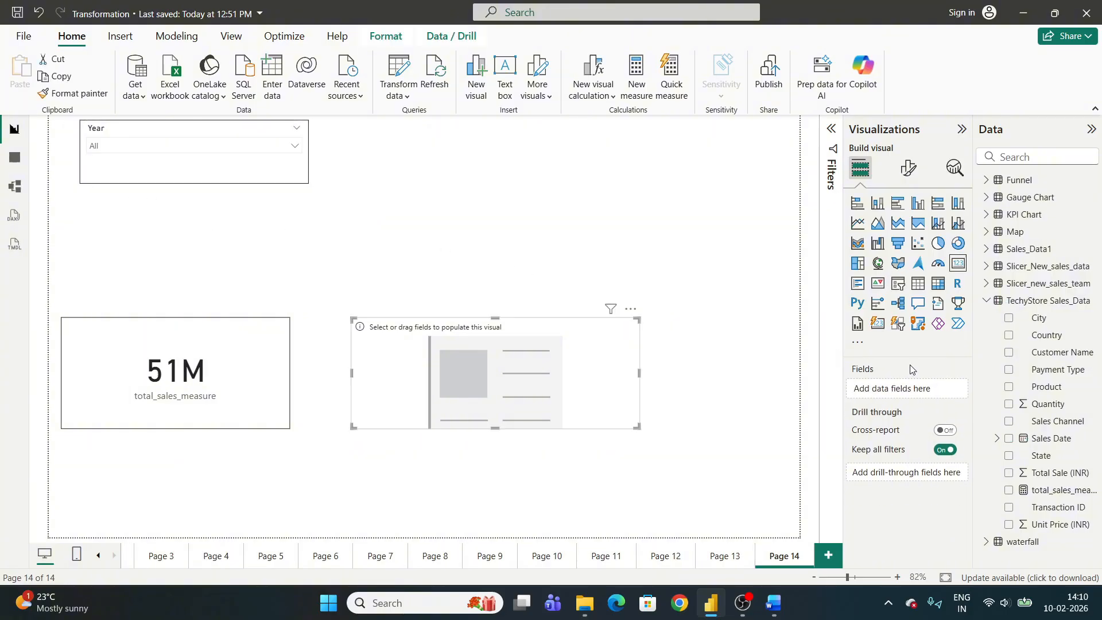
- Start a new measure named total_sales_2024 in the TechyStore Sales_Data table, beginning its formula with the CALCULATE function
right_click(1043, 304)
click(964, 36)
key(BackSpace)
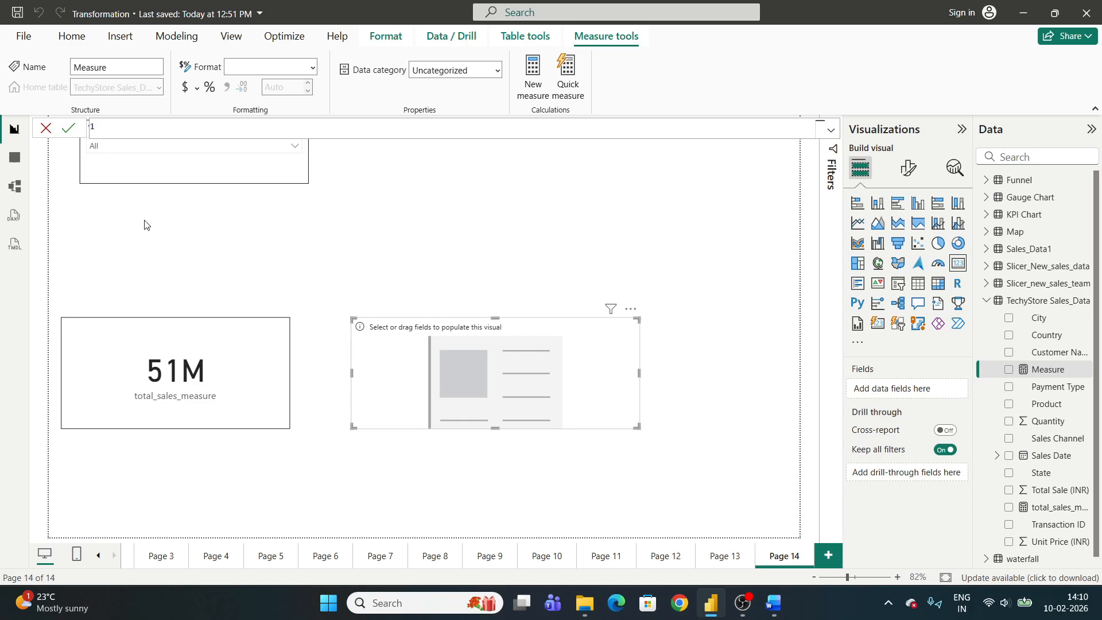
text(total_sales_2024 = cal)
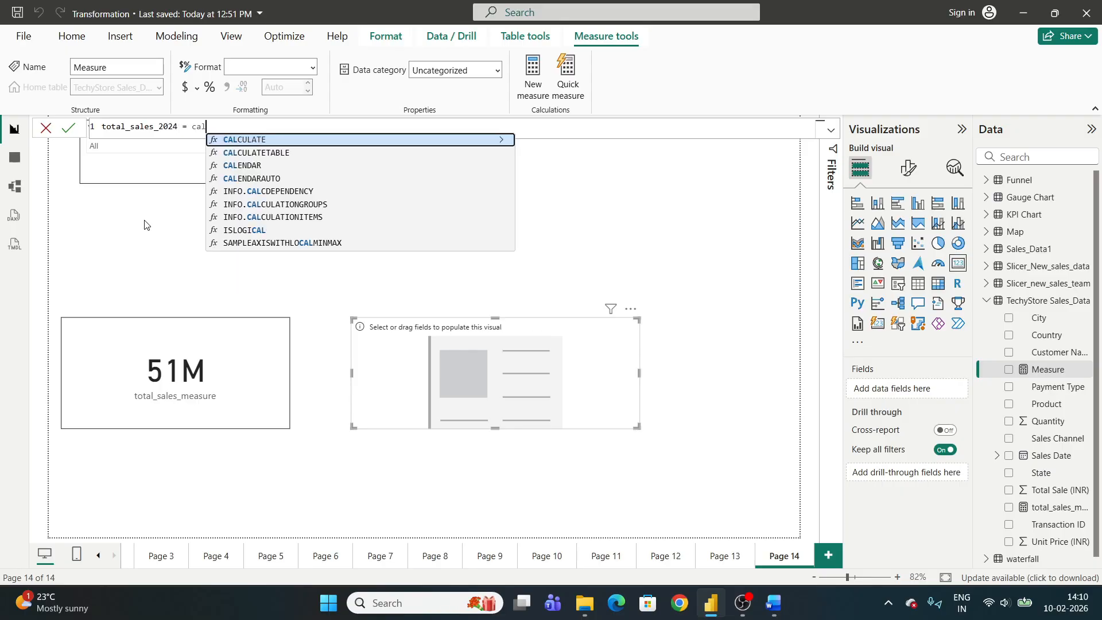
key(Tab)
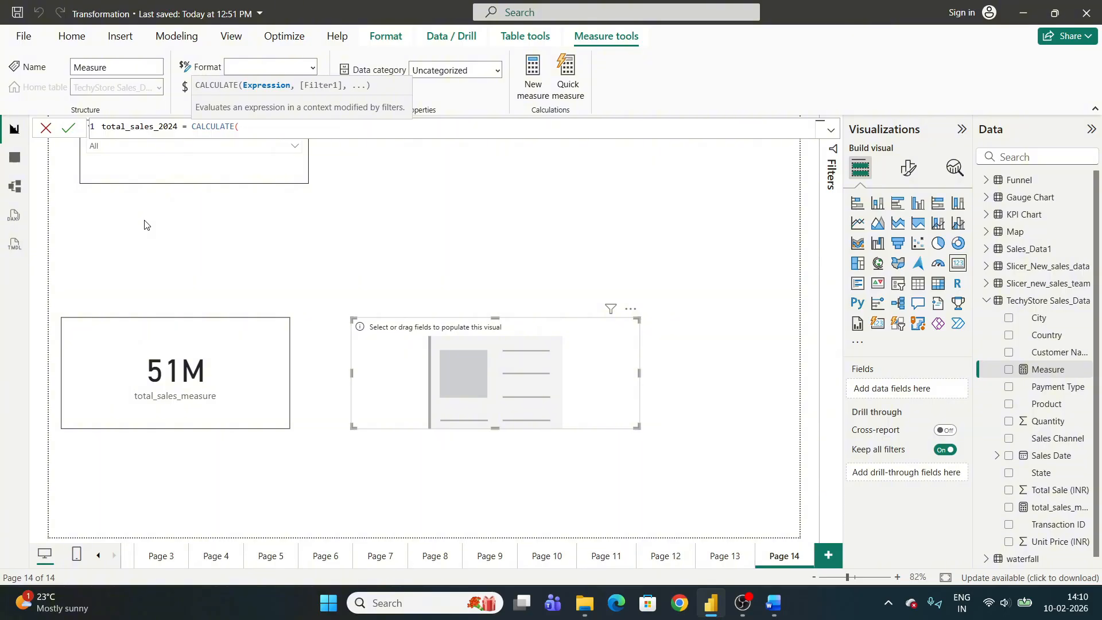
- Enlarge the formula text and move the Year slicer down, directly above the total_sales_measure card and aligned with it
key(ctrl+a)
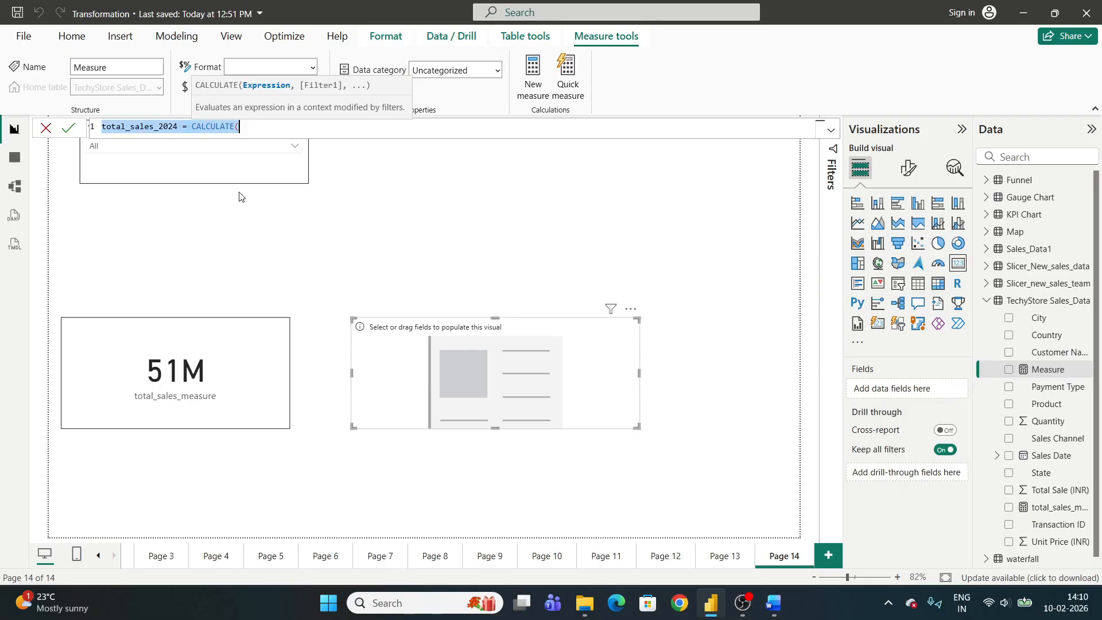
scroll(240, 197, up, 2)
click(253, 128)
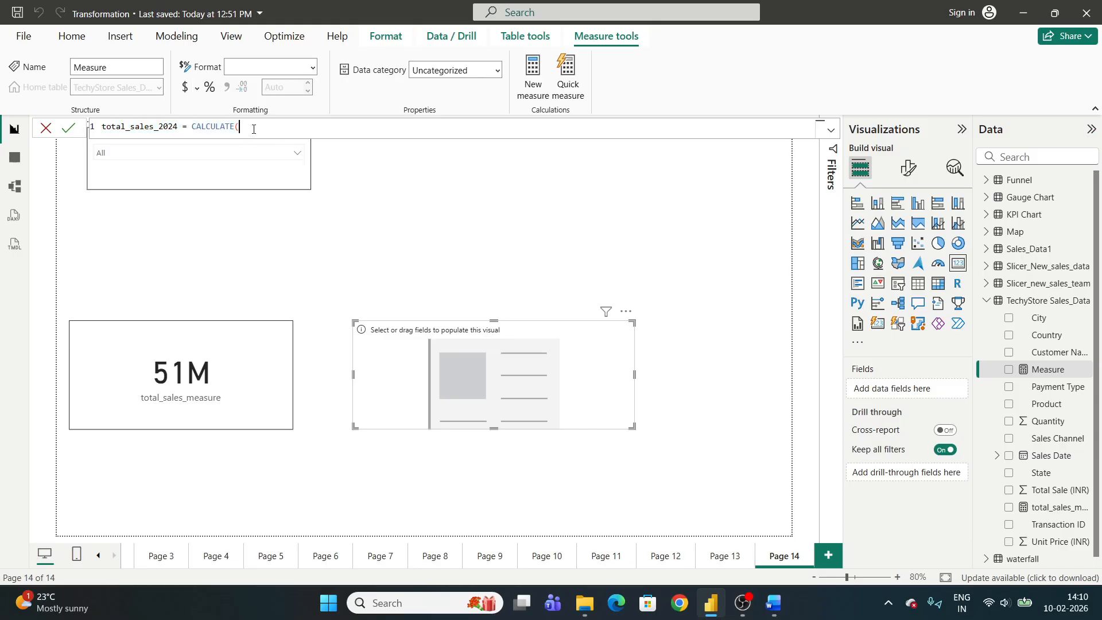
key(ctrl+a)
scroll(253, 129, up, 3)
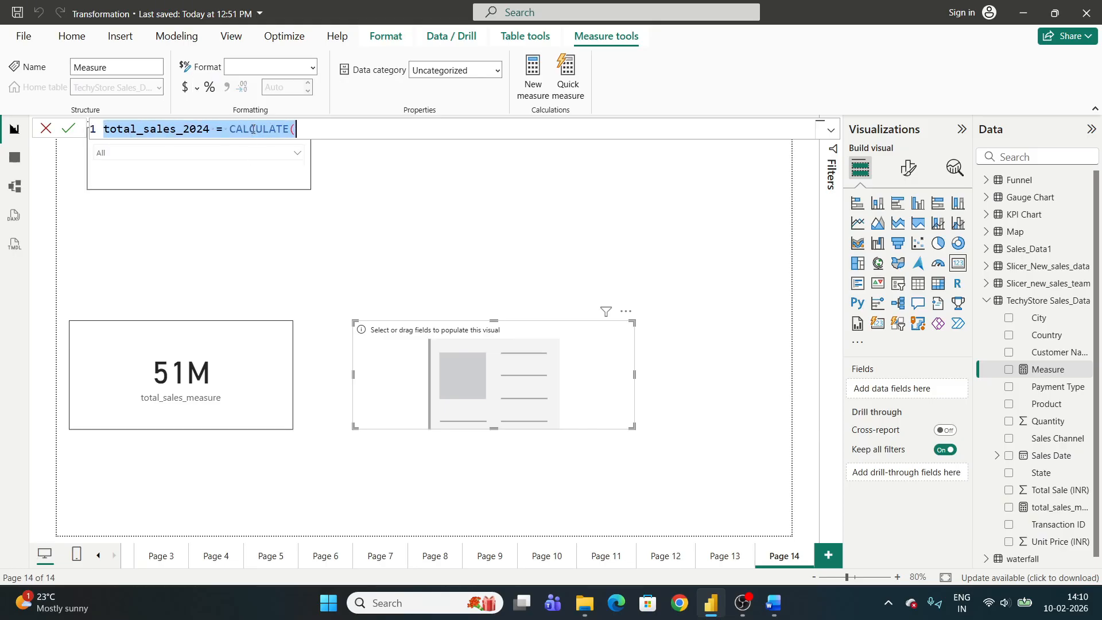
scroll(253, 129, up, 2)
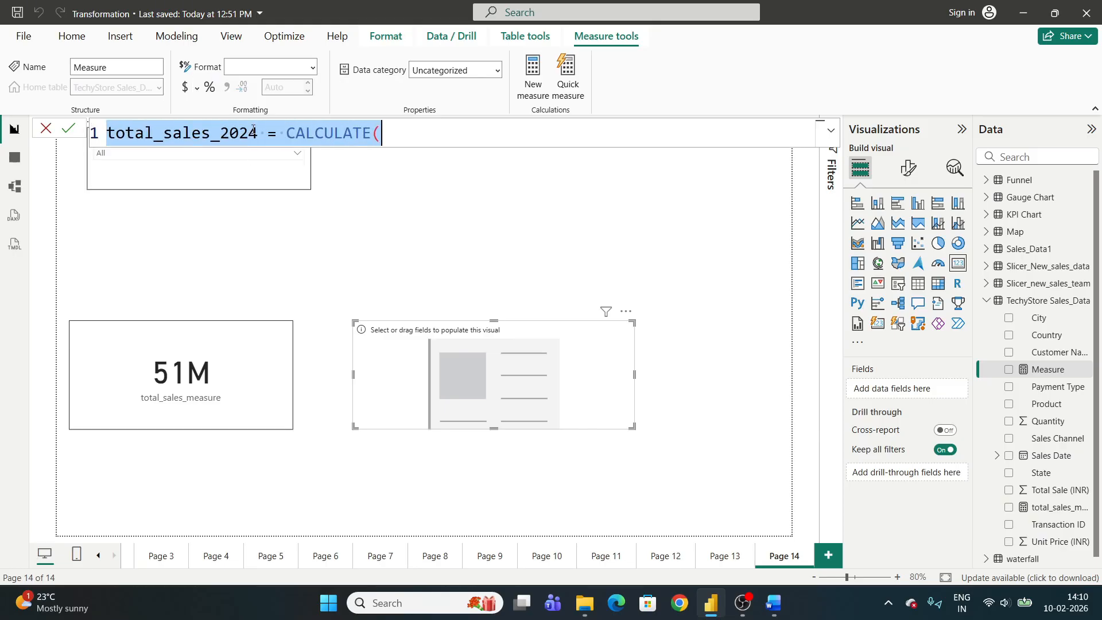
drag(236, 177, 212, 269)
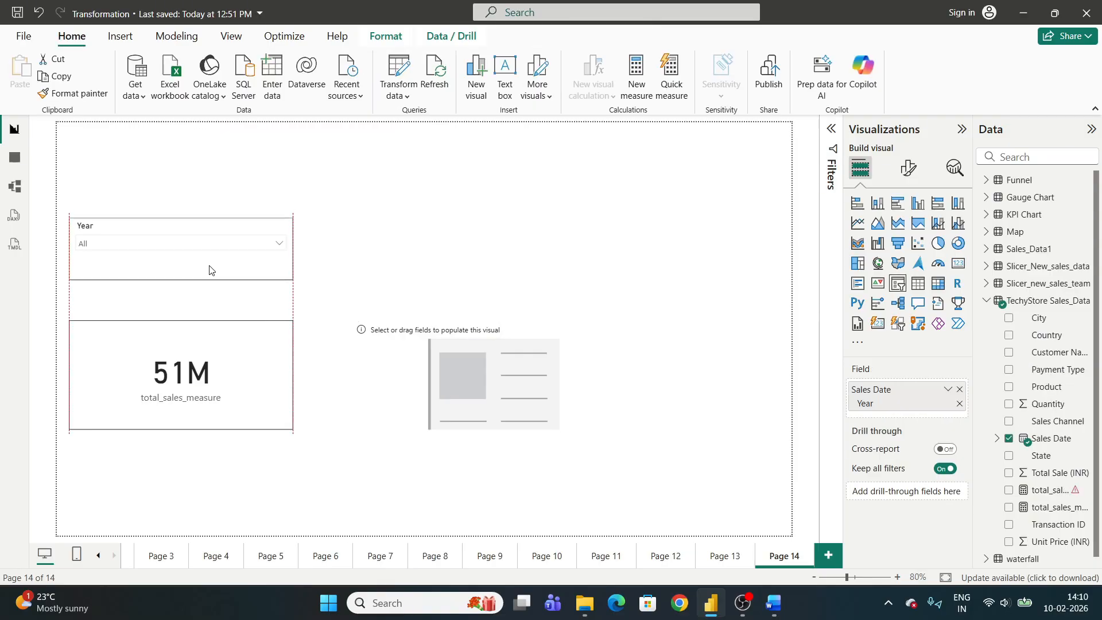
- Reopen the formula of the total_sales_2024 measure for editing at its end
click(1050, 489)
click(395, 136)
key(BackSpace)
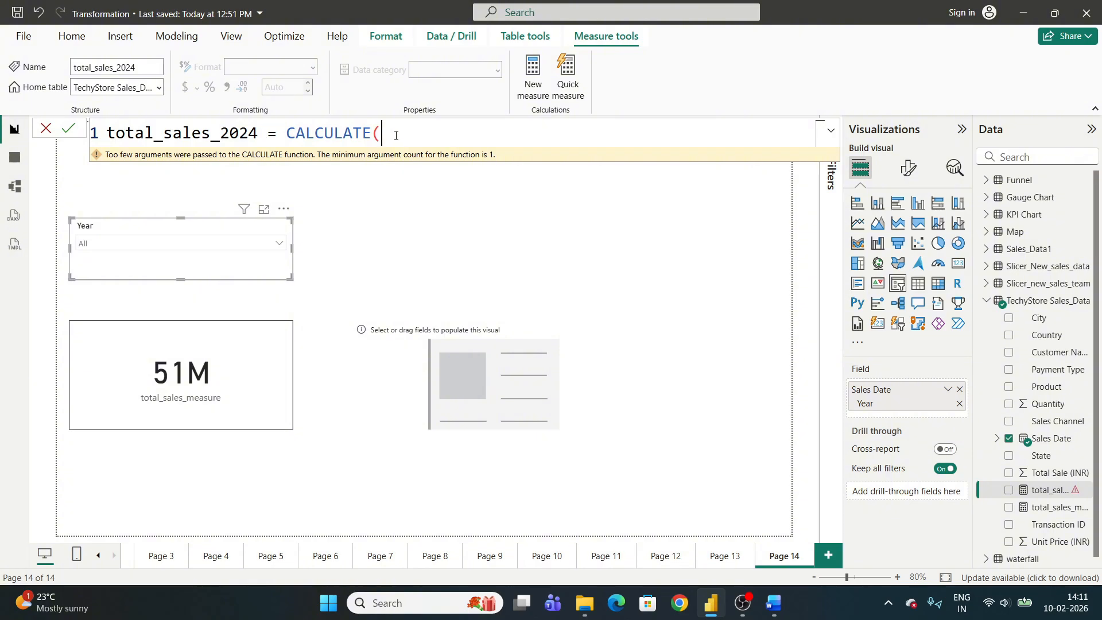
text(sum)
key(Tab)
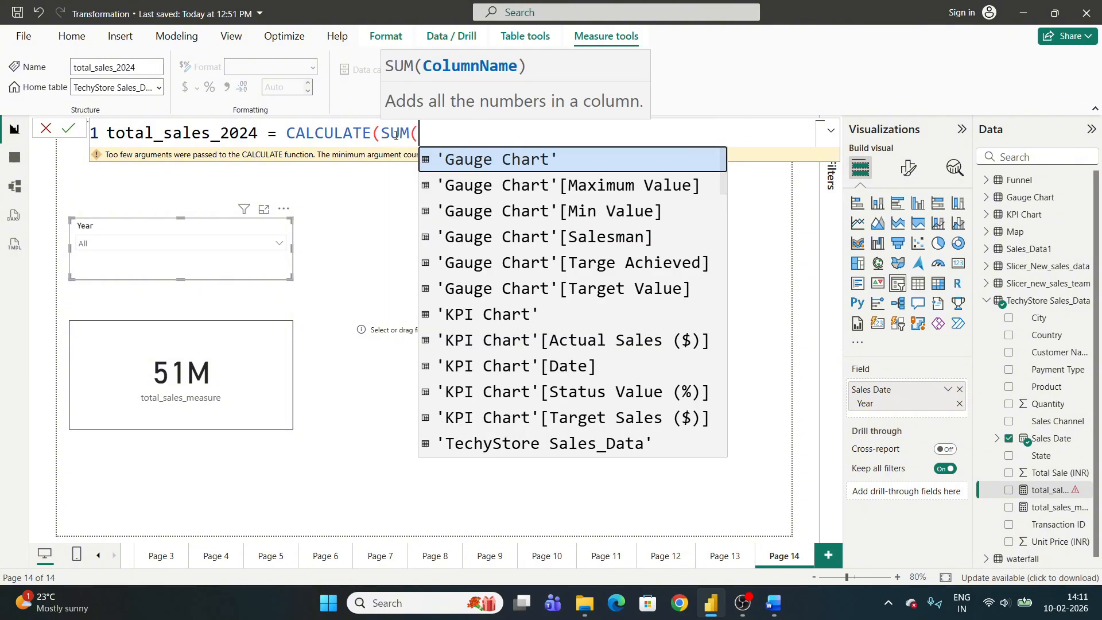
text(go)
key(BackSpace)
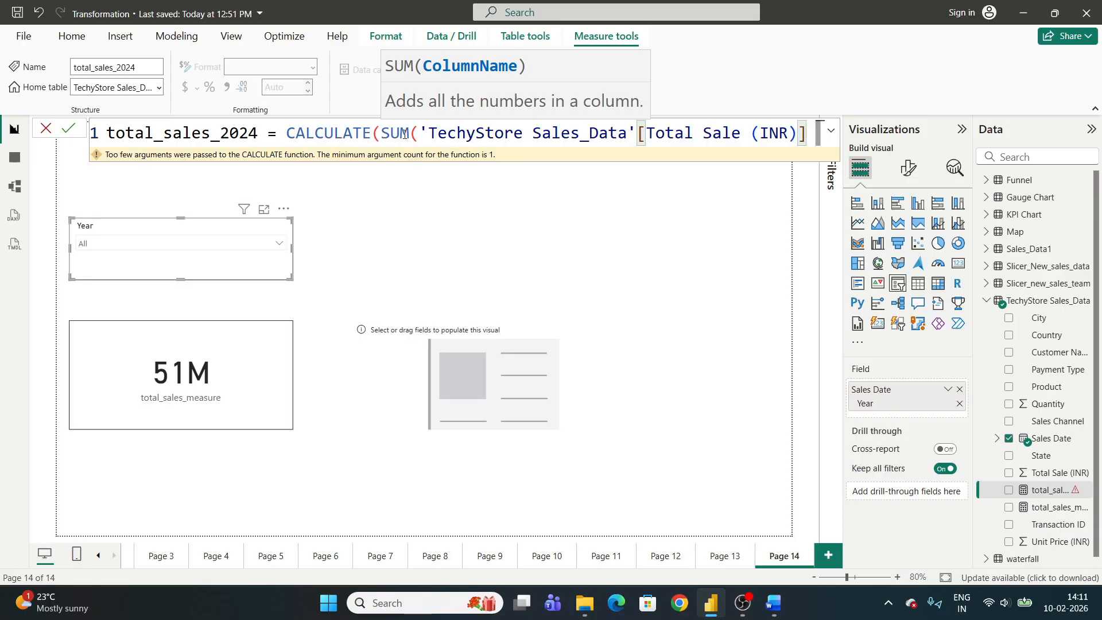
key(BackSpace)
key(BackSpace)
key(BackSpace)
key(BackSpace)
key(BackSpace)
key(BackSpace)
key(BackSpace)
key(BackSpace)
key(BackSpace)
key(BackSpace)
key(BackSpace)
key(BackSpace)
key(BackSpace)
key(BackSpace)
key(BackSpace)
key(BackSpace)
key(BackSpace)
key(BackSpace)
key(BackSpace)
key(BackSpace)
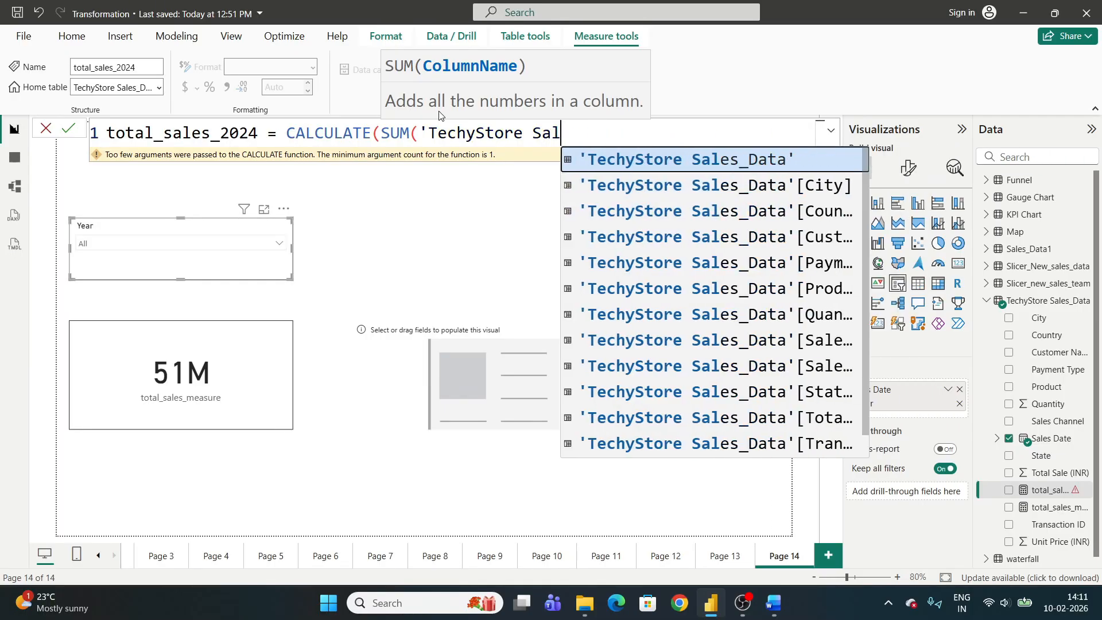
key(BackSpace)
key(BackSpace)
key(BackSpace)
key(BackSpace)
key(BackSpace)
key(BackSpace)
key(BackSpace)
key(BackSpace)
key(BackSpace)
key(BackSpace)
key(BackSpace)
key(BackSpace)
key(BackSpace)
key(BackSpace)
key(BackSpace)
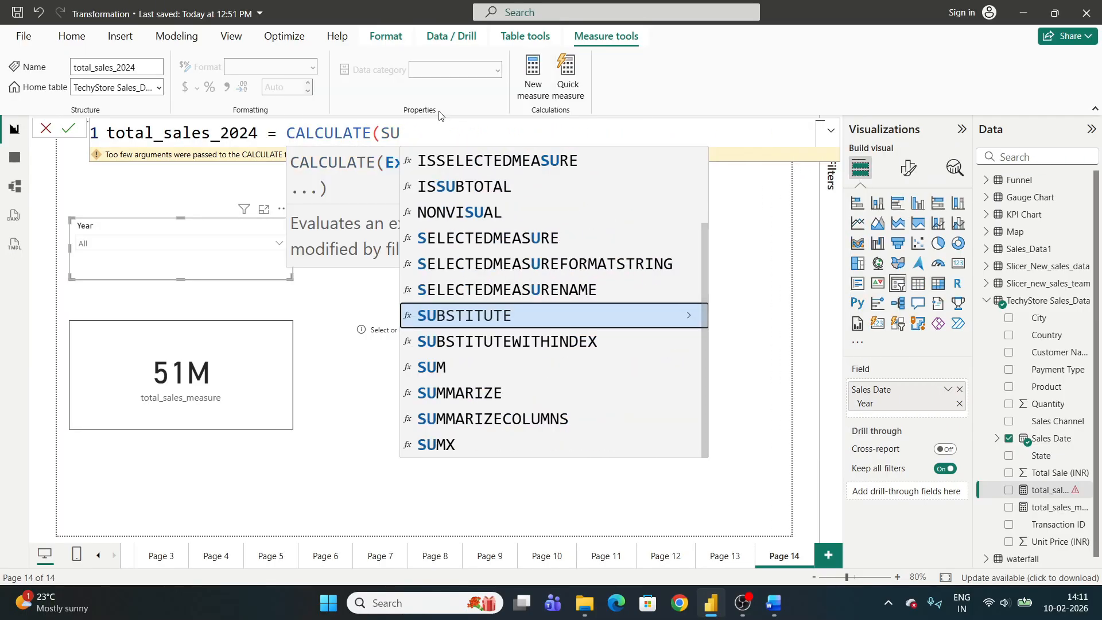
- Complete the formula as CALCULATE([total_sales_measure],Sales_Data1=2024) and commit the measure
text(tot)
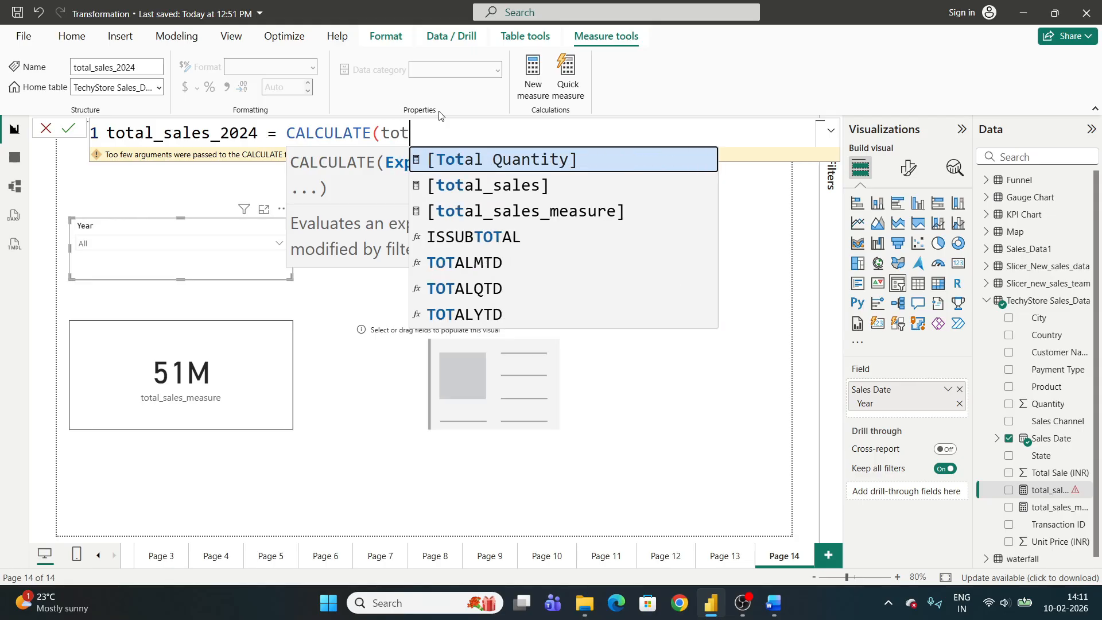
key(Down)
key(Down)
key(Tab)
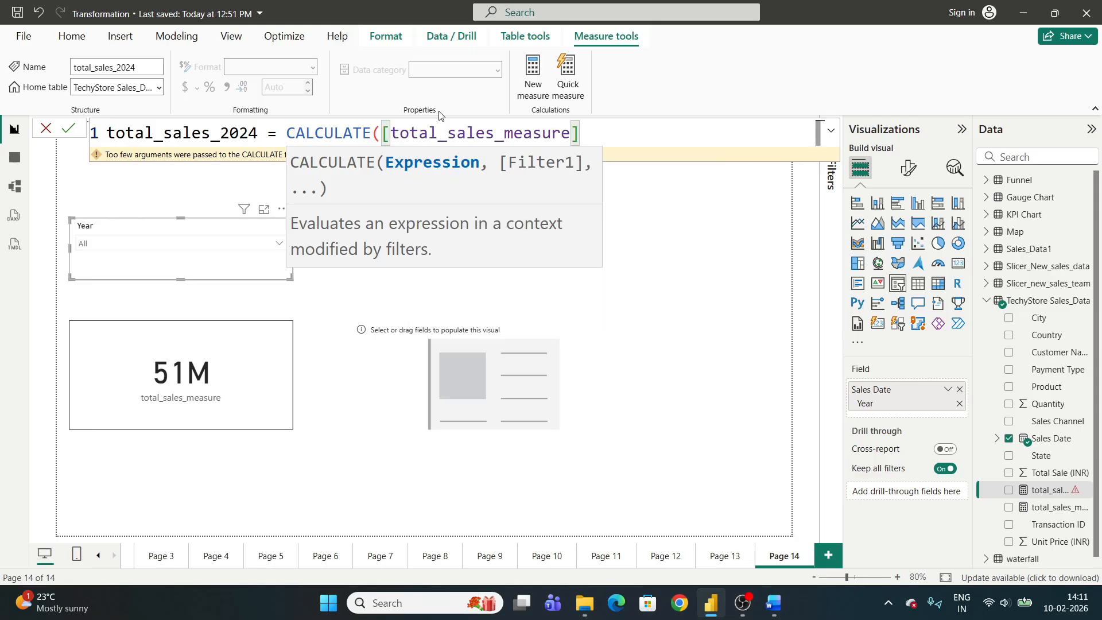
text(,)
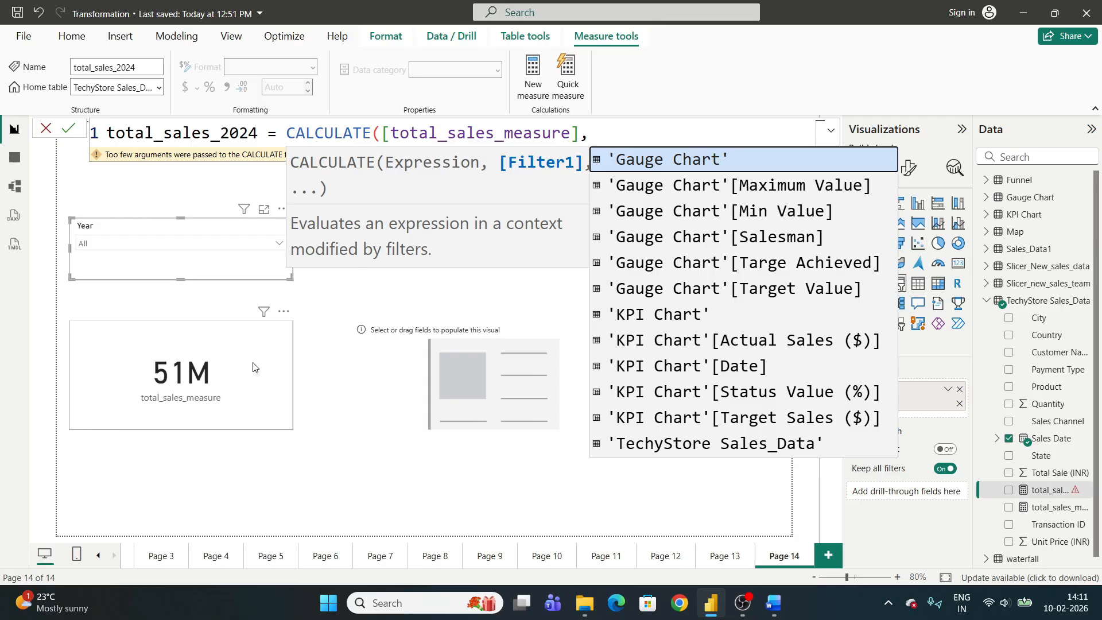
text(Sales_Data1=2024)
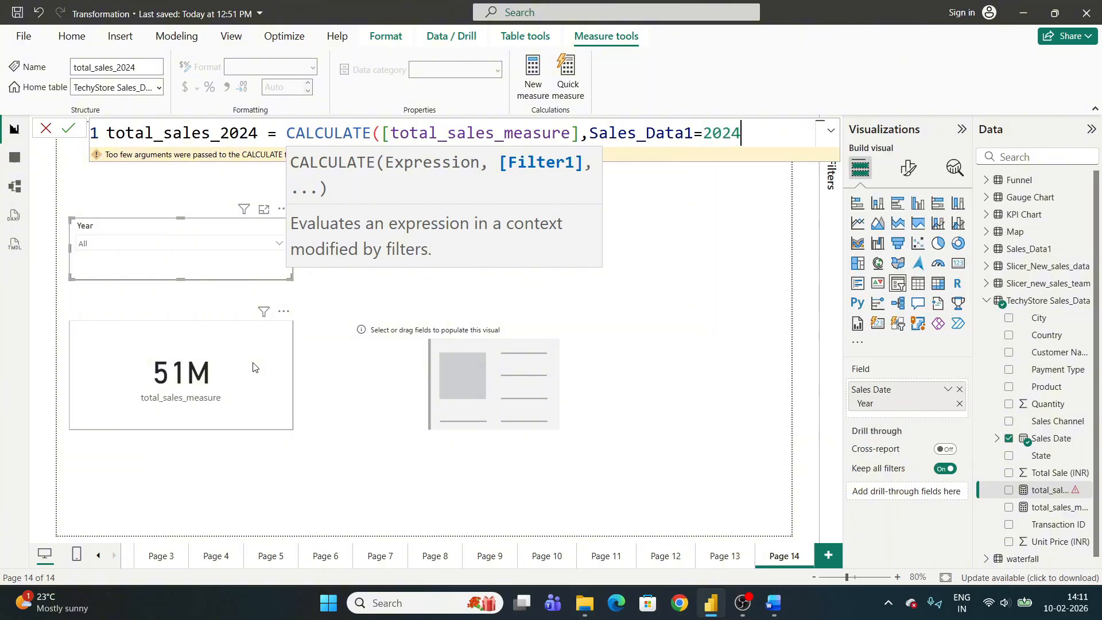
text())
key(Return)
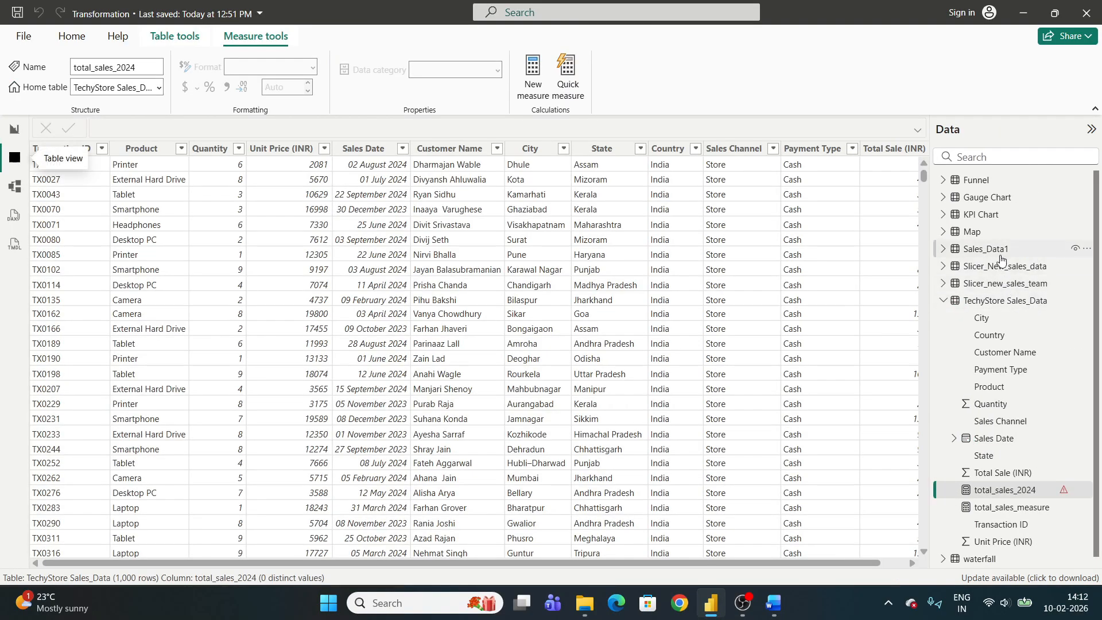
- Examine the Year column and its filter values in the rows of the Sales_Data1 table
click(985, 249)
click(873, 566)
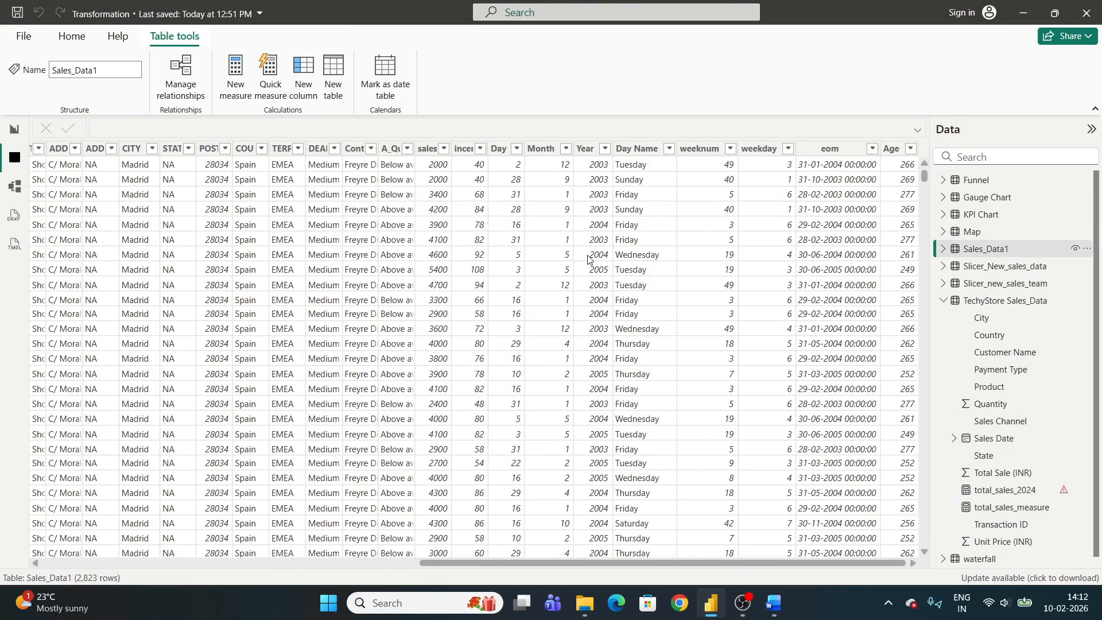
click(605, 149)
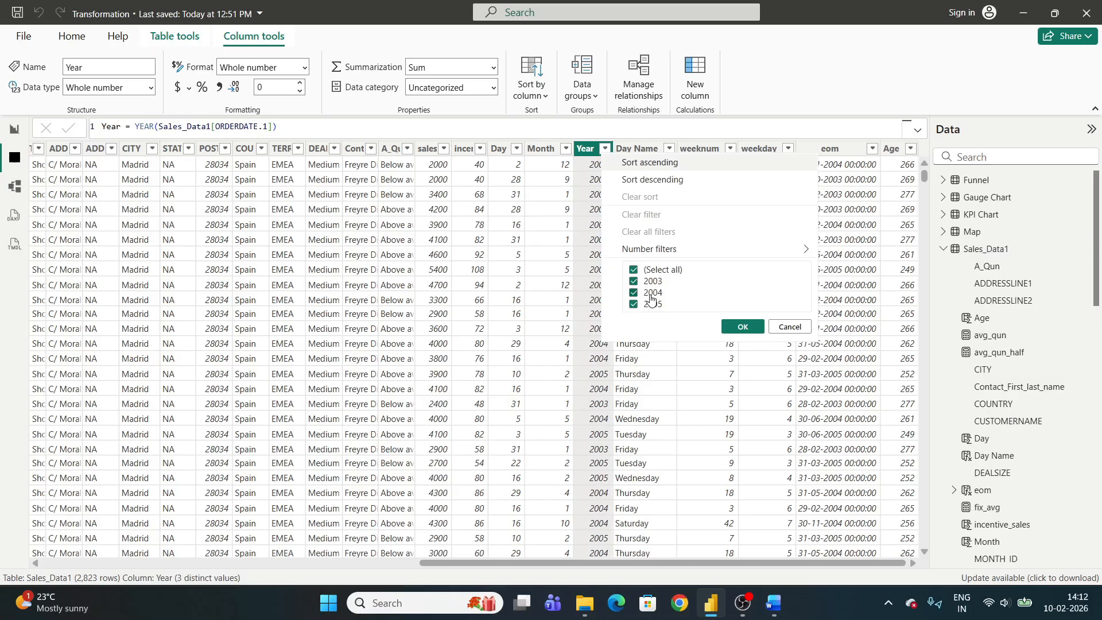
click(800, 91)
click(16, 136)
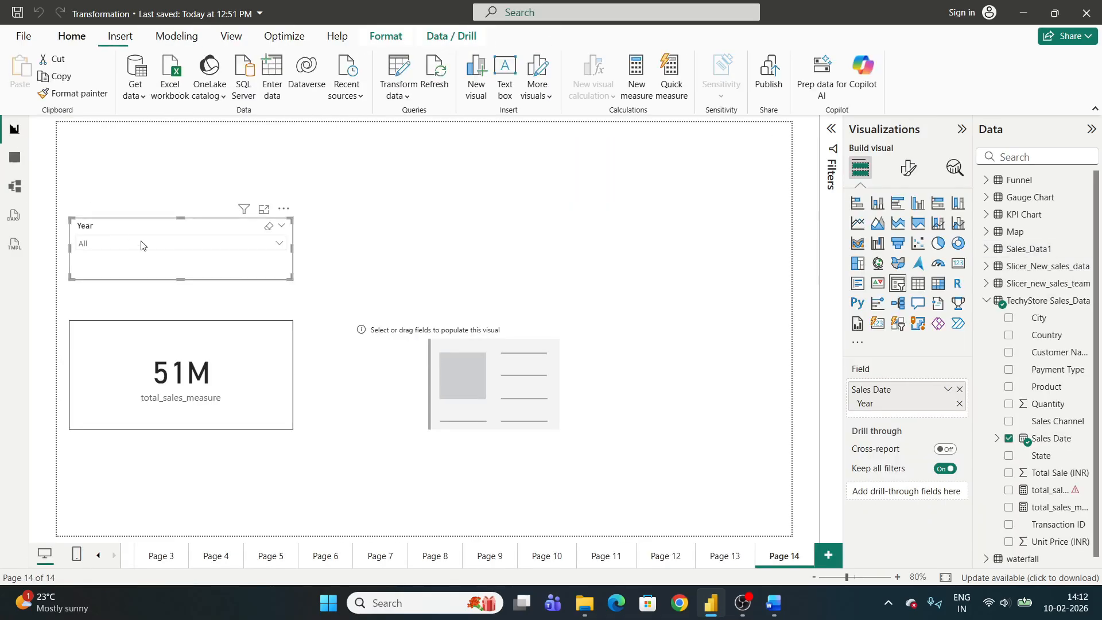
click(14, 157)
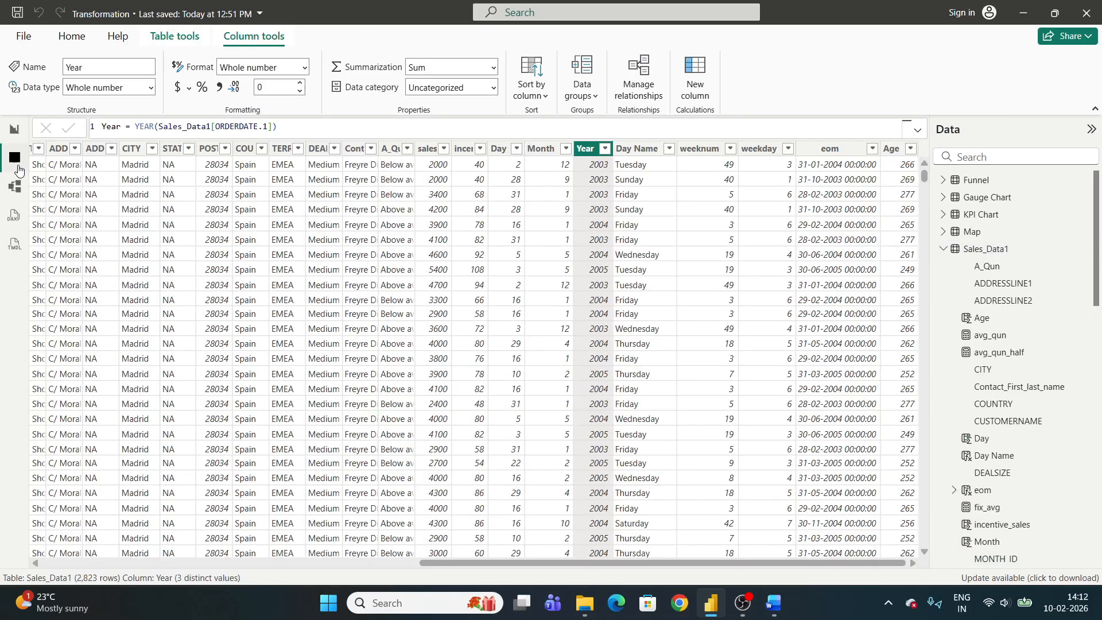
click(943, 248)
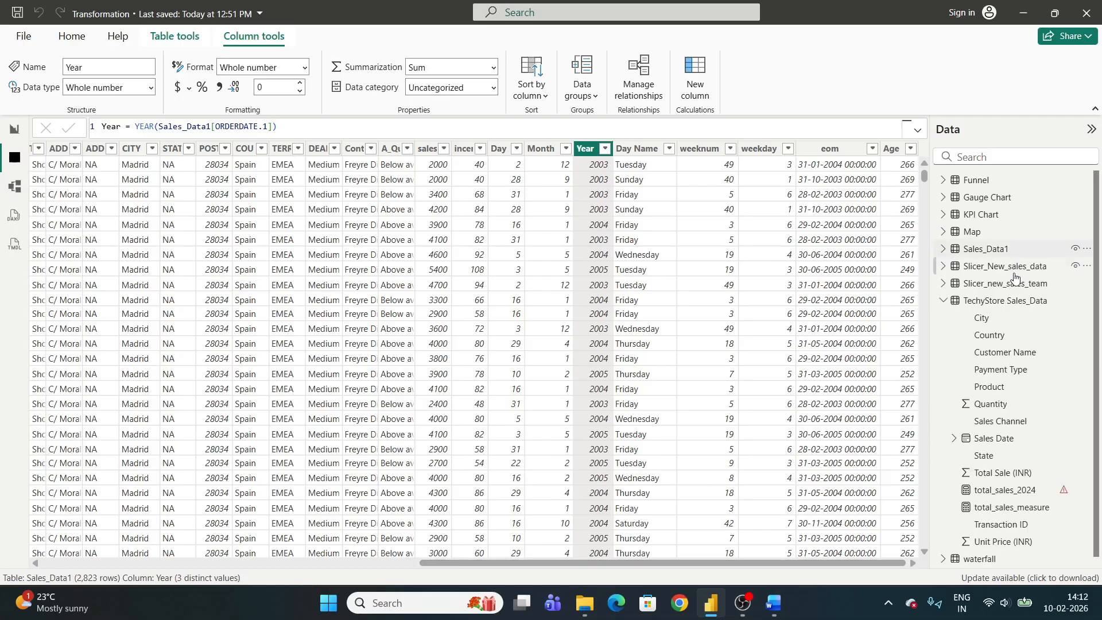
- Add a calculated column to TechyStore Sales_Data with the formula years = YEAR('TechyStore Sales_Data'[Sales Date])
right_click(995, 301)
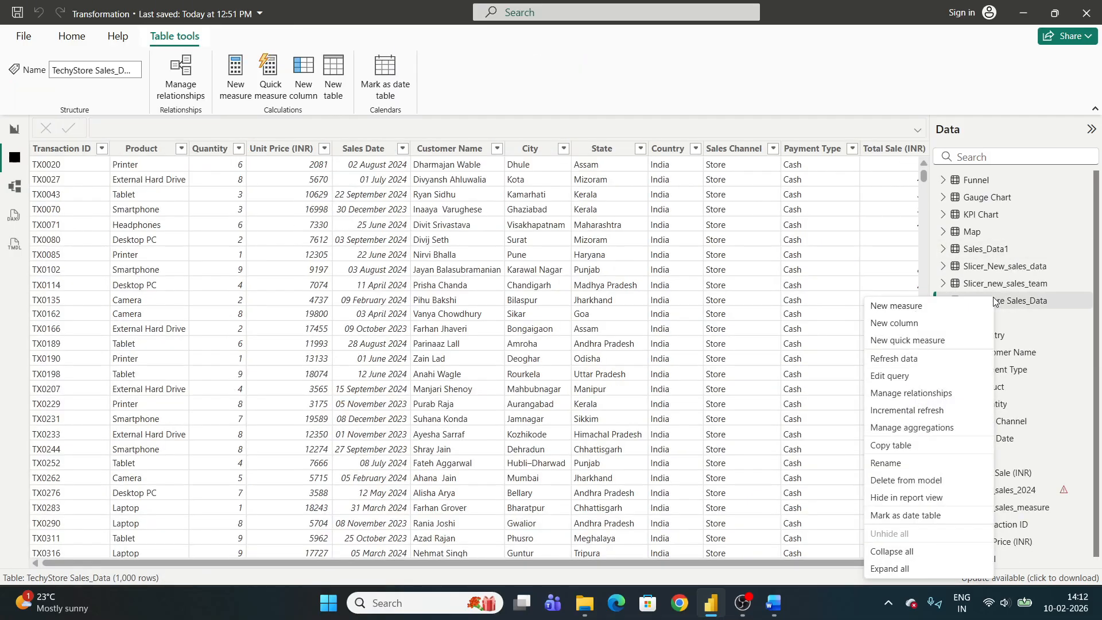
click(910, 324)
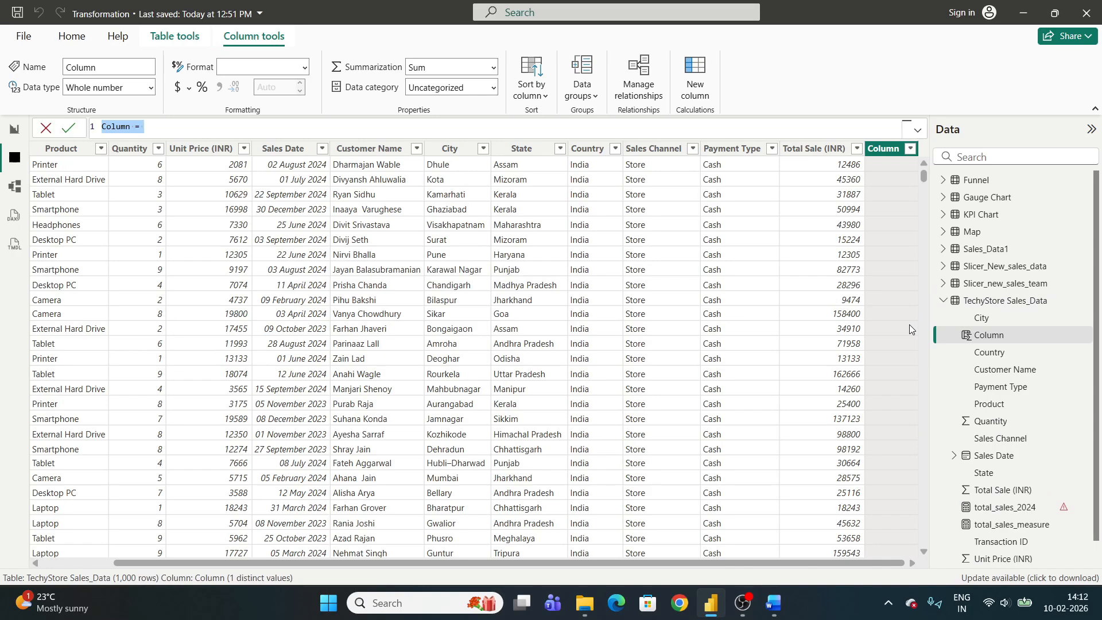
text(years = YEAR()
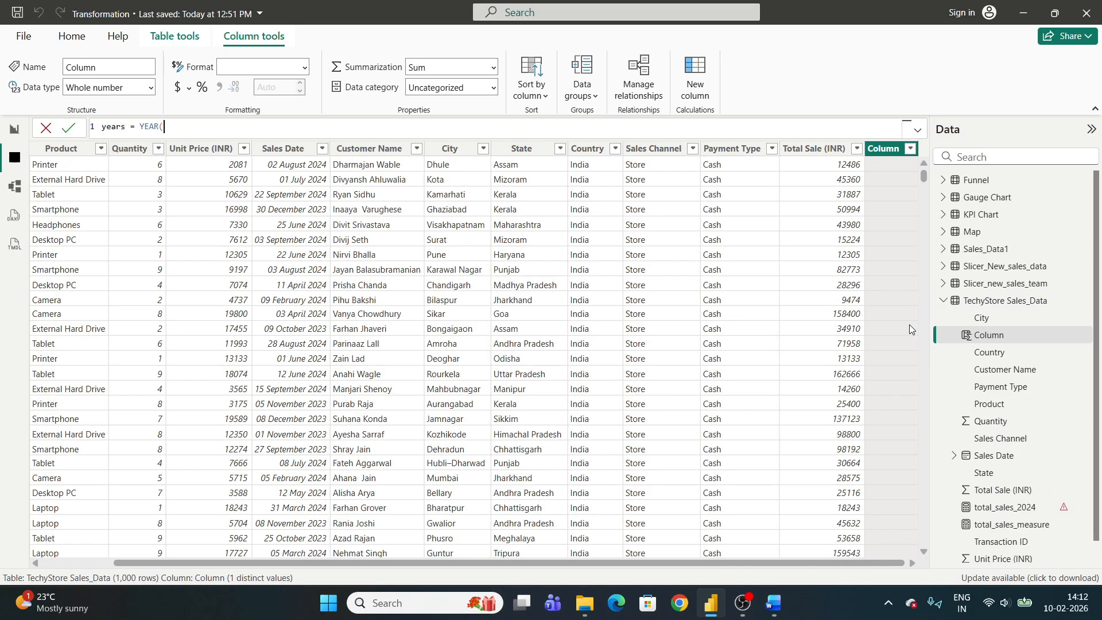
text(sa)
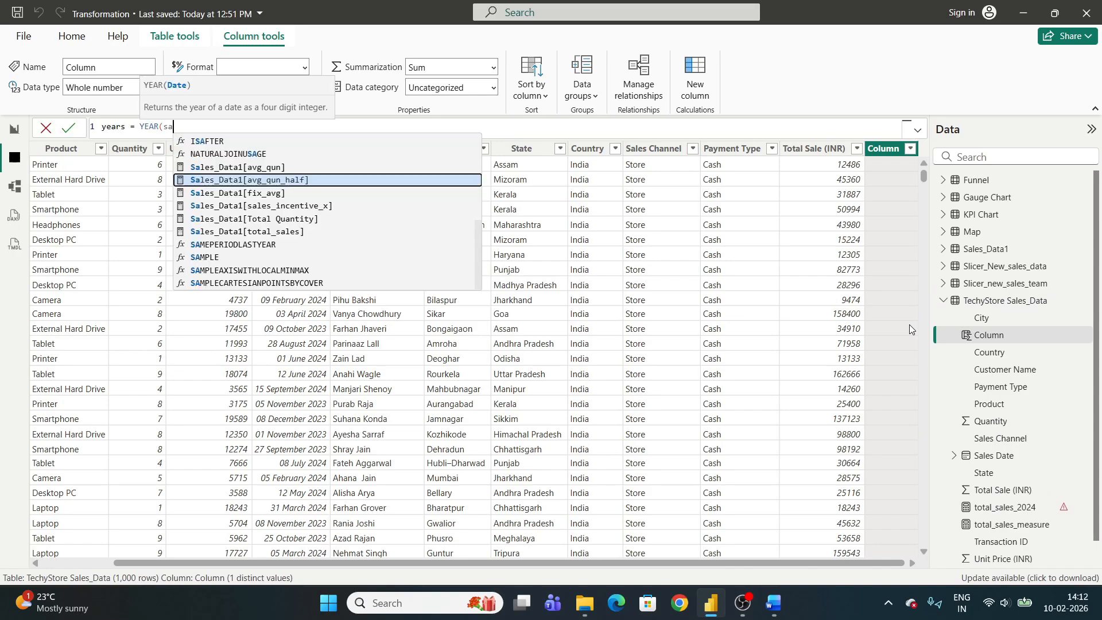
key(Down)
key(Down)
key(Down)
key(Down)
text(les)
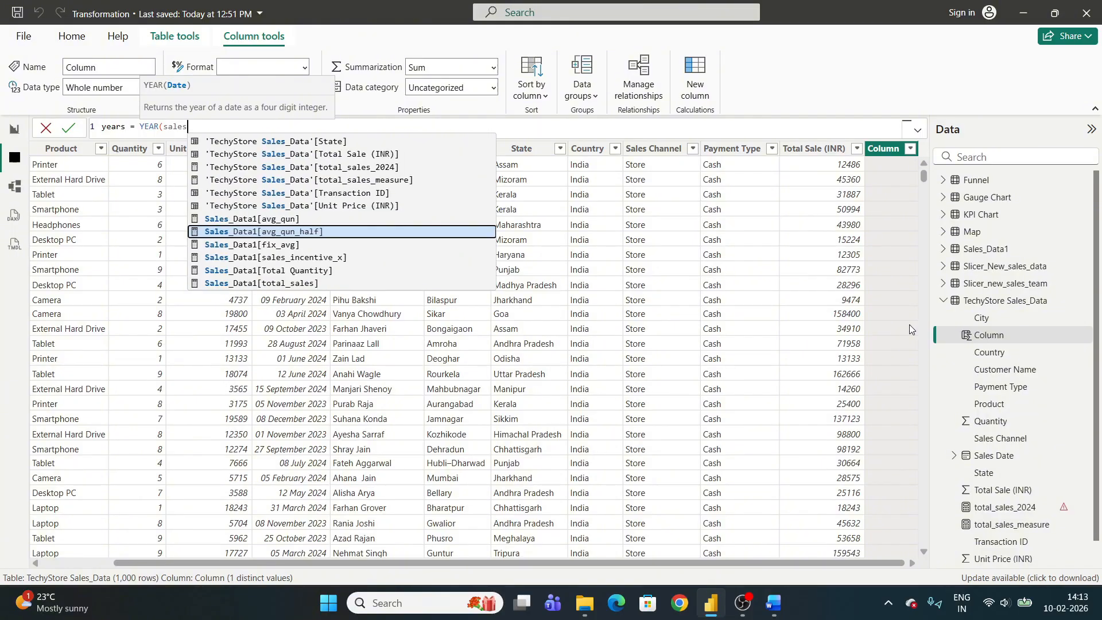
key(Up)
key(Up)
key(Up)
key(Up)
key(Up)
key(Up)
key(Up)
key(Up)
key(Up)
key(Down)
key(Tab)
text())
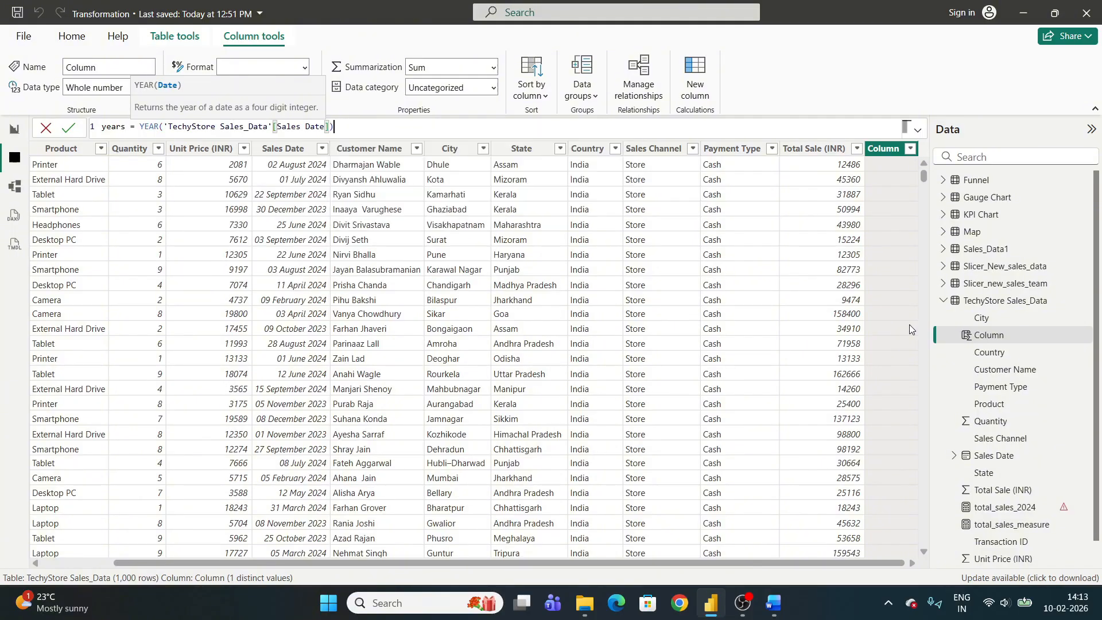
key(Return)
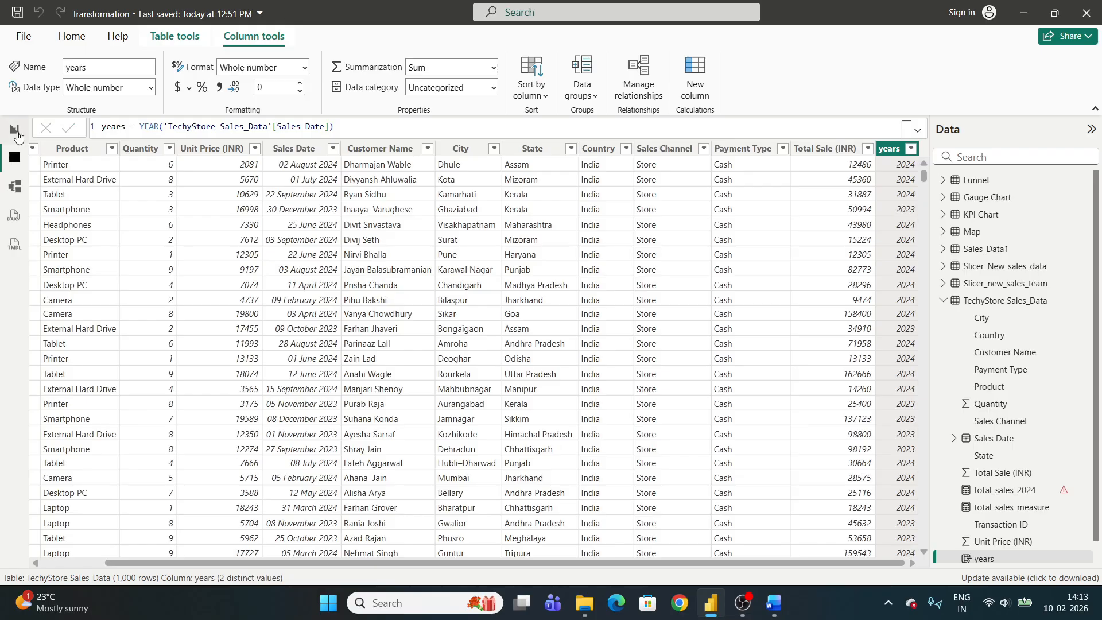
- Change the filter of total_sales_2024 to 'TechyStore Sales_Data'[years]=2024 and display the measure in the empty card on the report page
click(17, 133)
click(1054, 493)
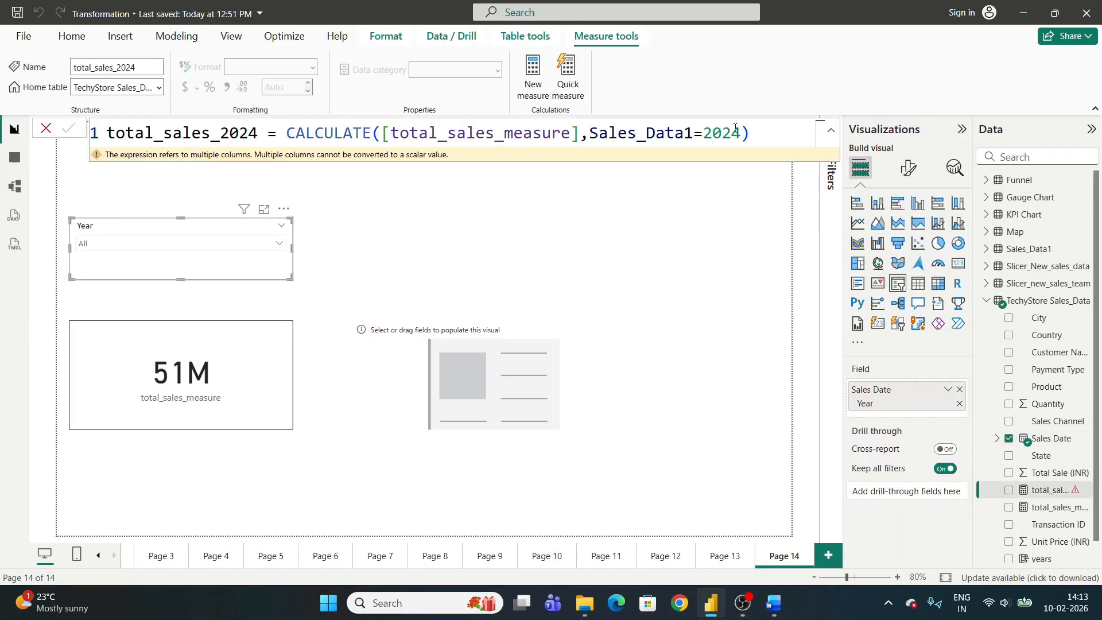
drag(695, 133, 590, 133)
text(year)
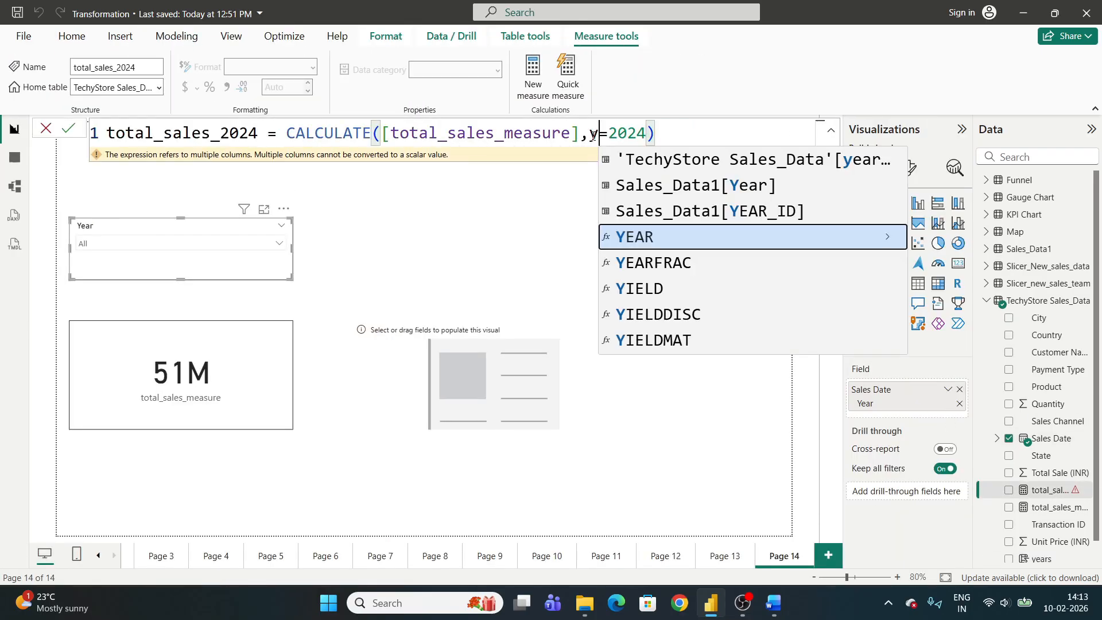
click(730, 163)
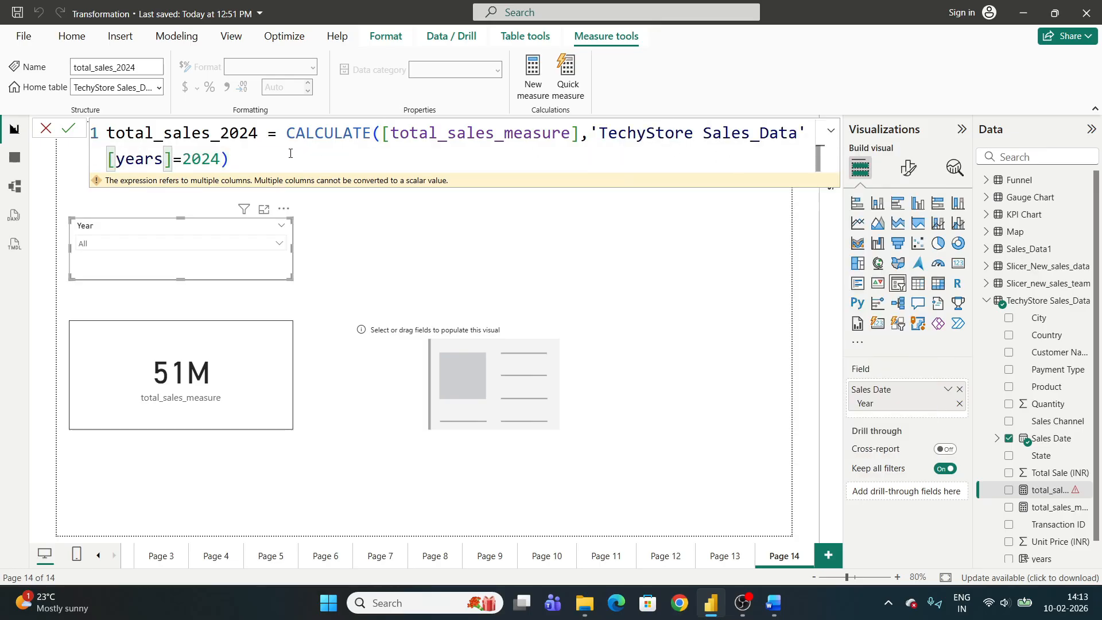
click(258, 150)
key(Return)
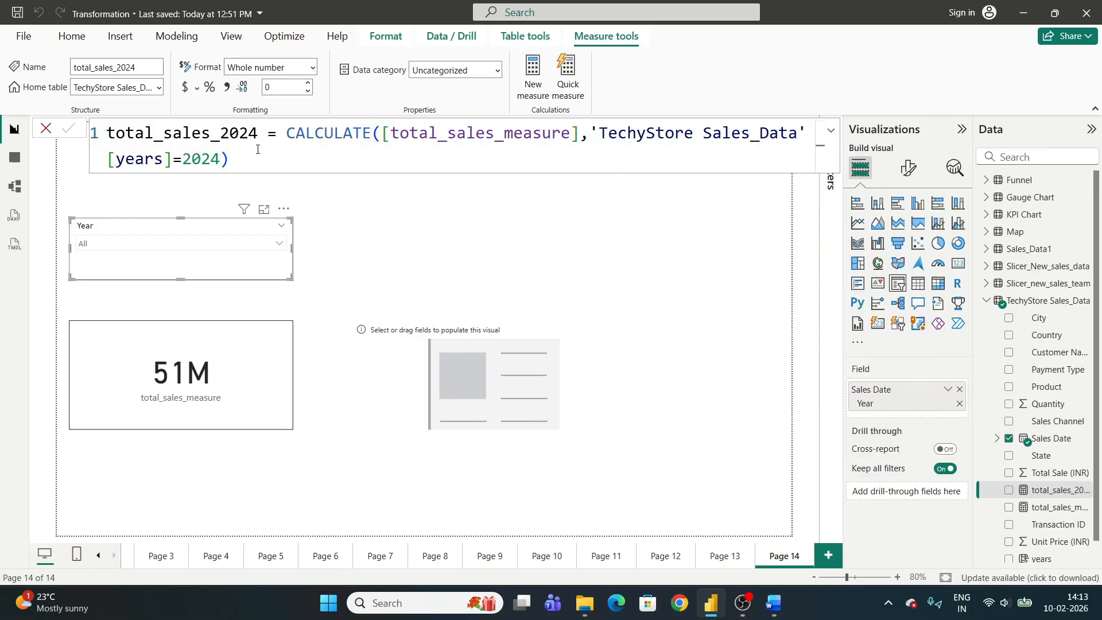
drag(1035, 492, 493, 373)
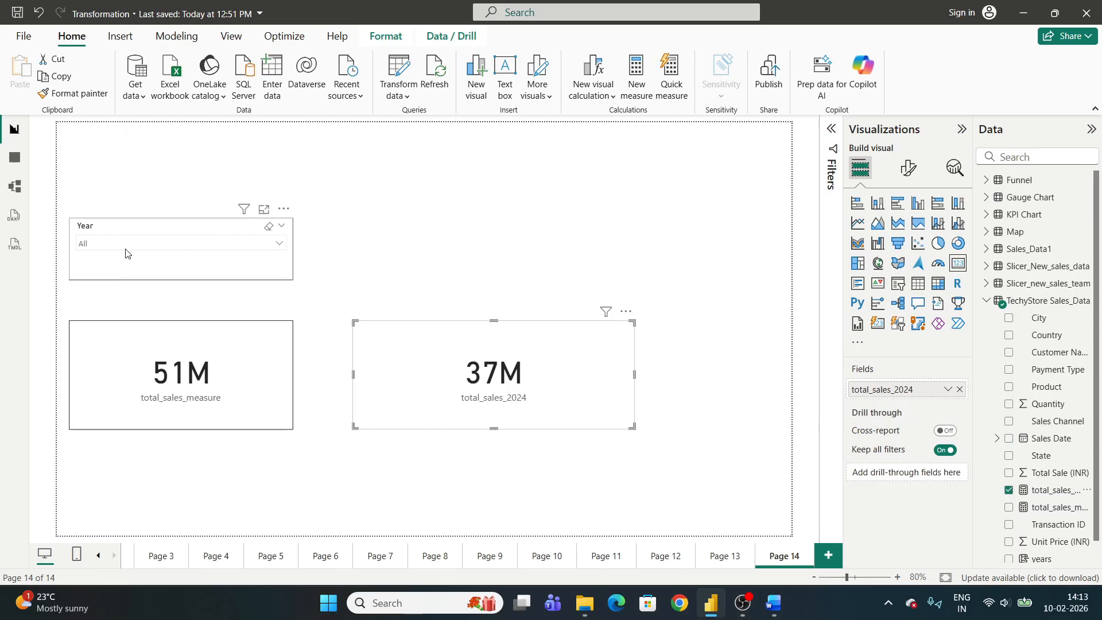
- Filter the Year slicer to 2024 to compare the total_sales_measure and total_sales_2024 cards
click(125, 251)
click(86, 275)
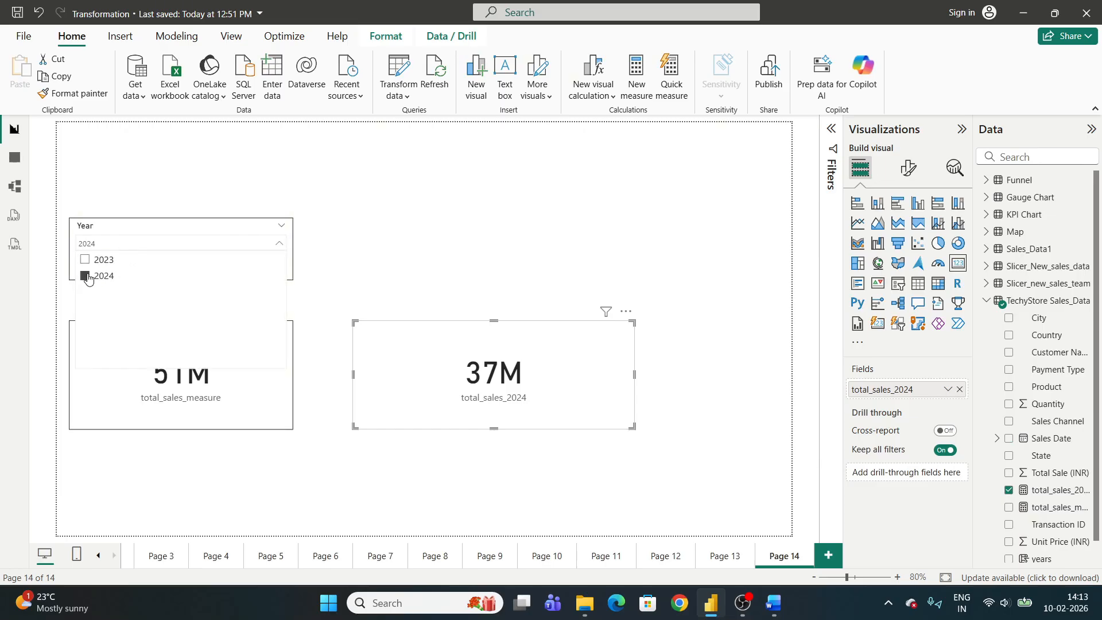
click(399, 264)
- Copy the bordered formatting of the total_sales_measure card onto the total_sales_2024 card with Format Painter
click(253, 383)
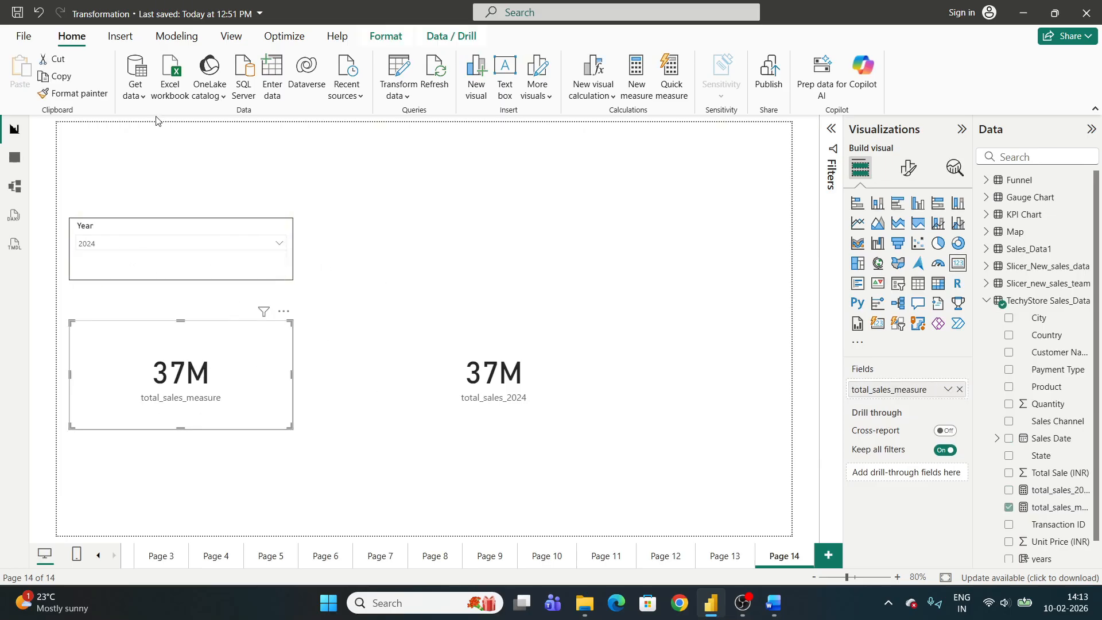
click(60, 94)
click(401, 370)
click(391, 256)
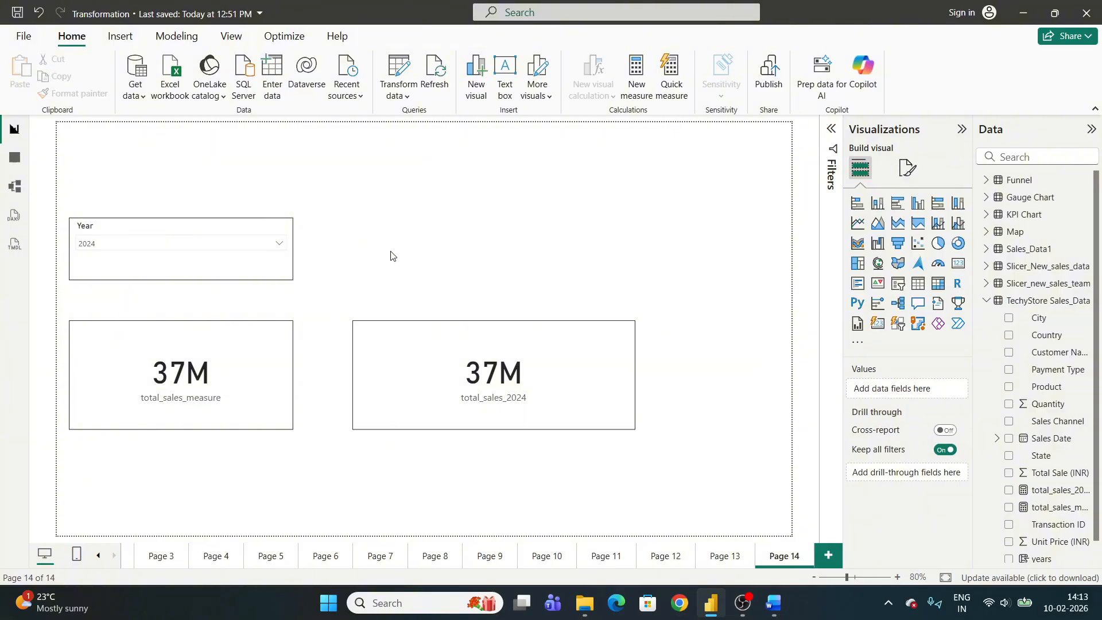
- Switch the Year slicer to 2023 to compare how both cards respond
click(279, 244)
click(86, 259)
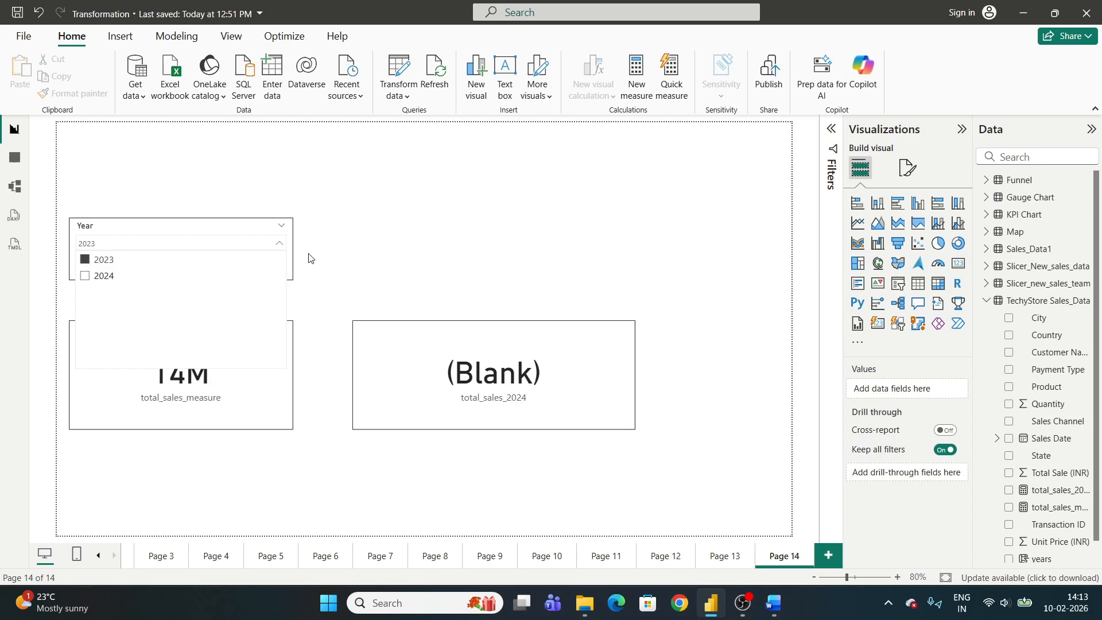
click(423, 256)
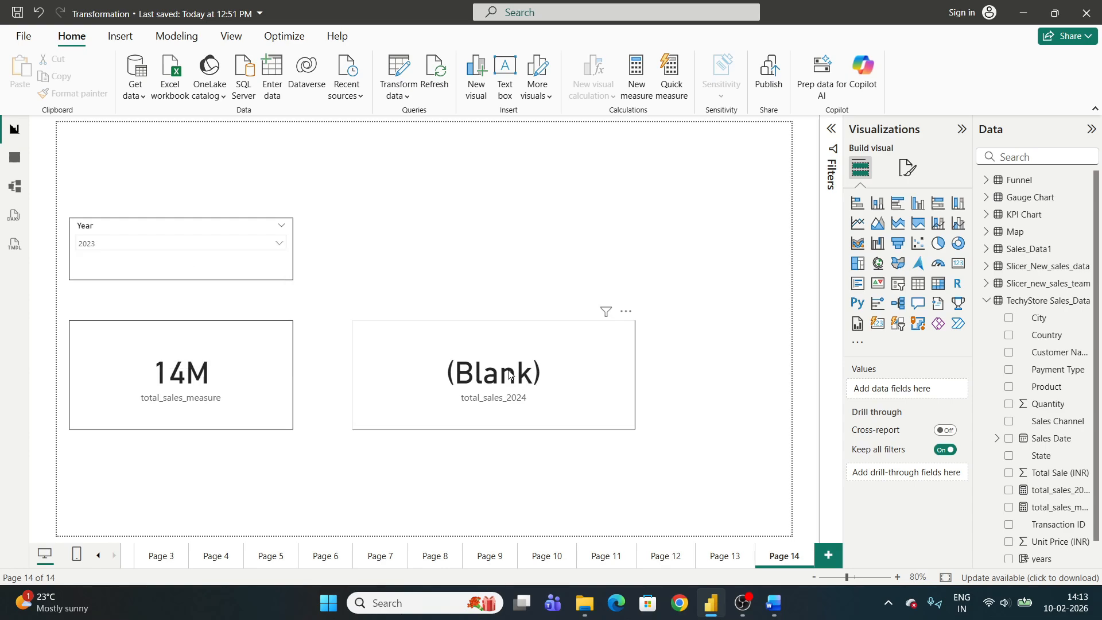
- Check which filters and slicers affect the total_sales_2024 card
click(549, 347)
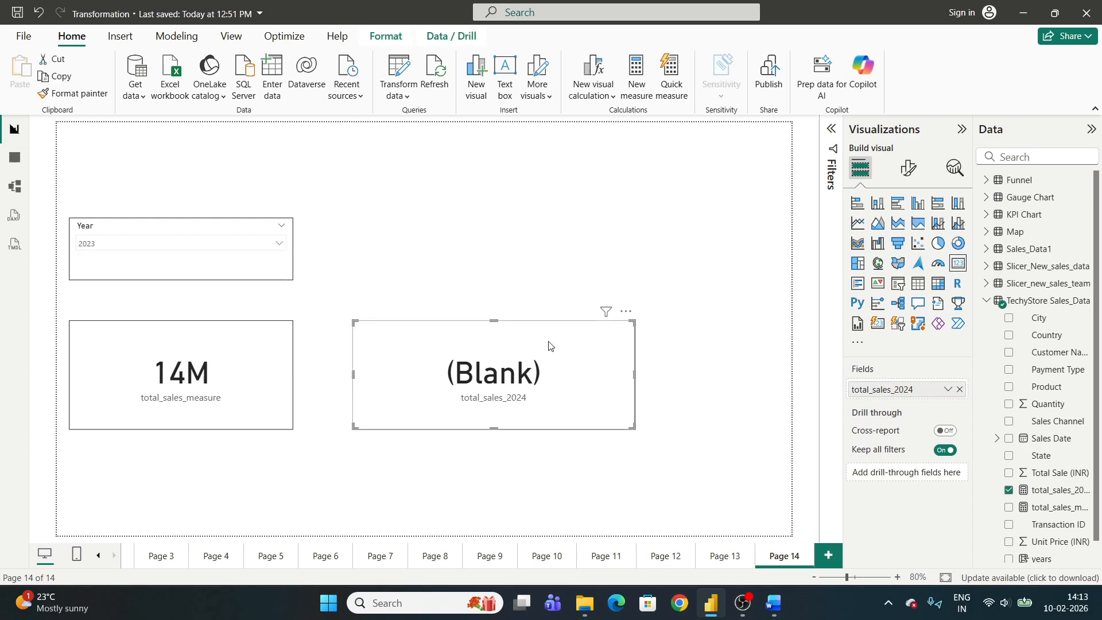
click(304, 285)
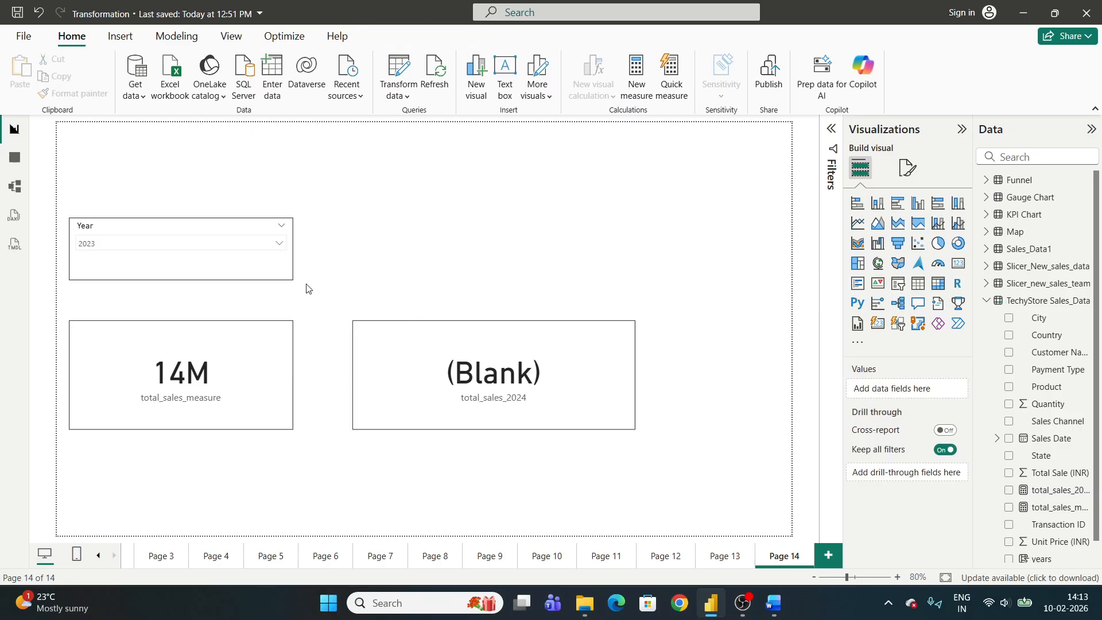
click(243, 265)
click(566, 355)
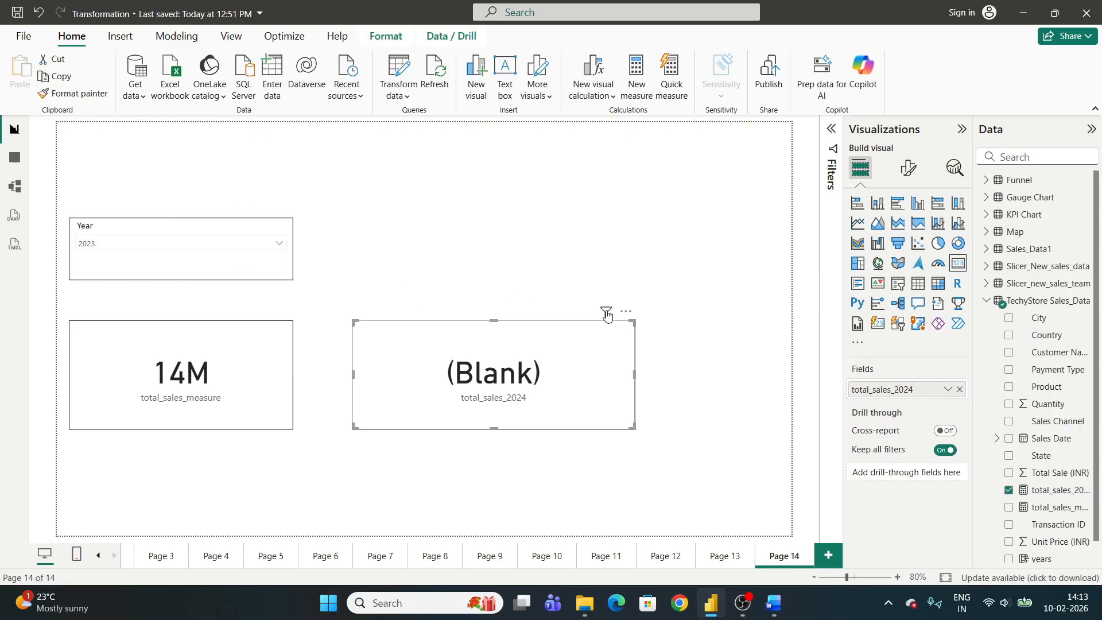
mouse_move(602, 313)
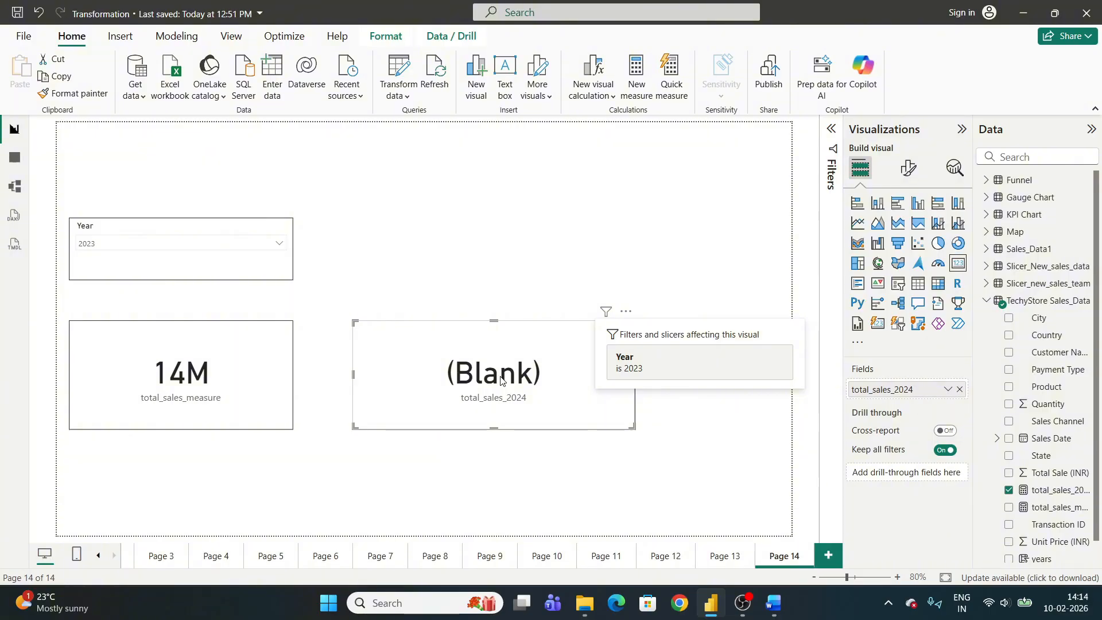
- Edit the Year slicer's interactions so that it does not filter the total_sales_2024 card, and leave interaction editing
click(255, 269)
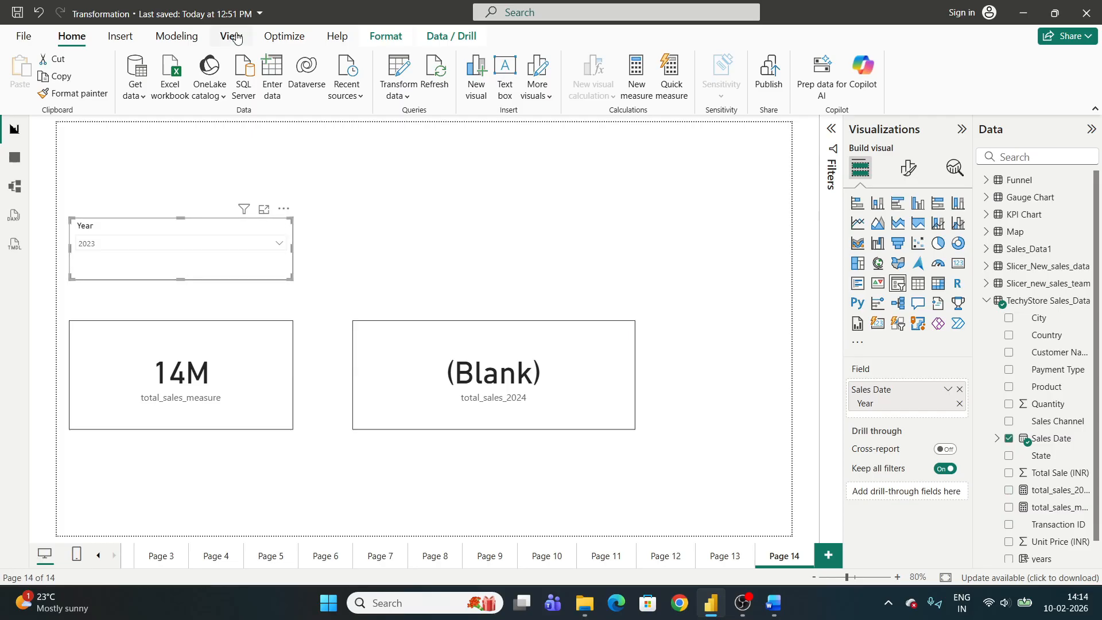
click(177, 36)
click(33, 83)
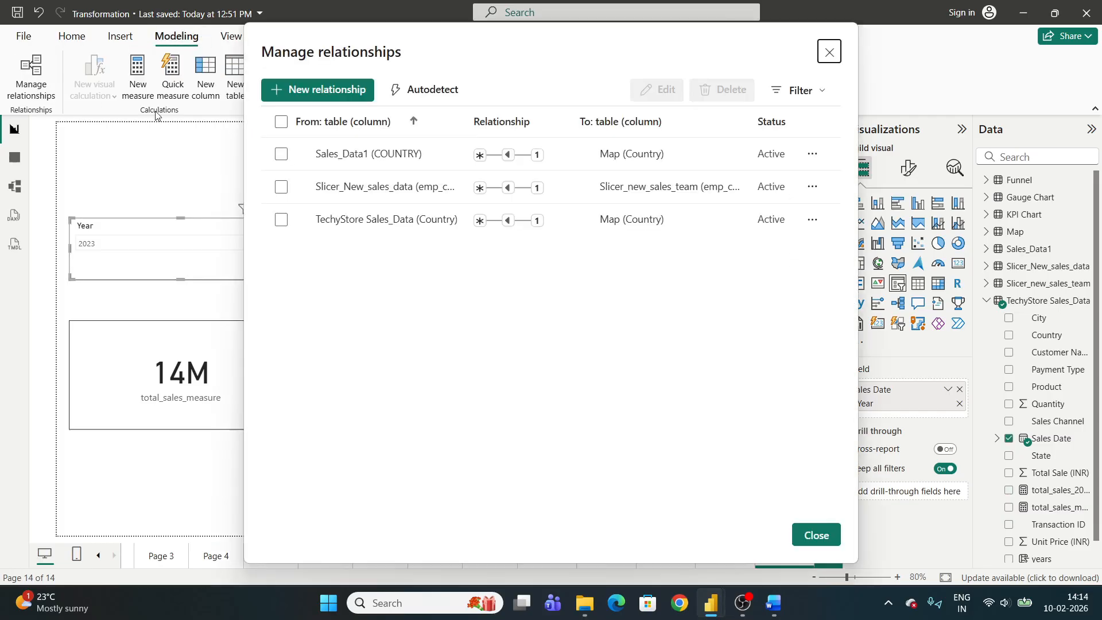
click(828, 57)
click(296, 38)
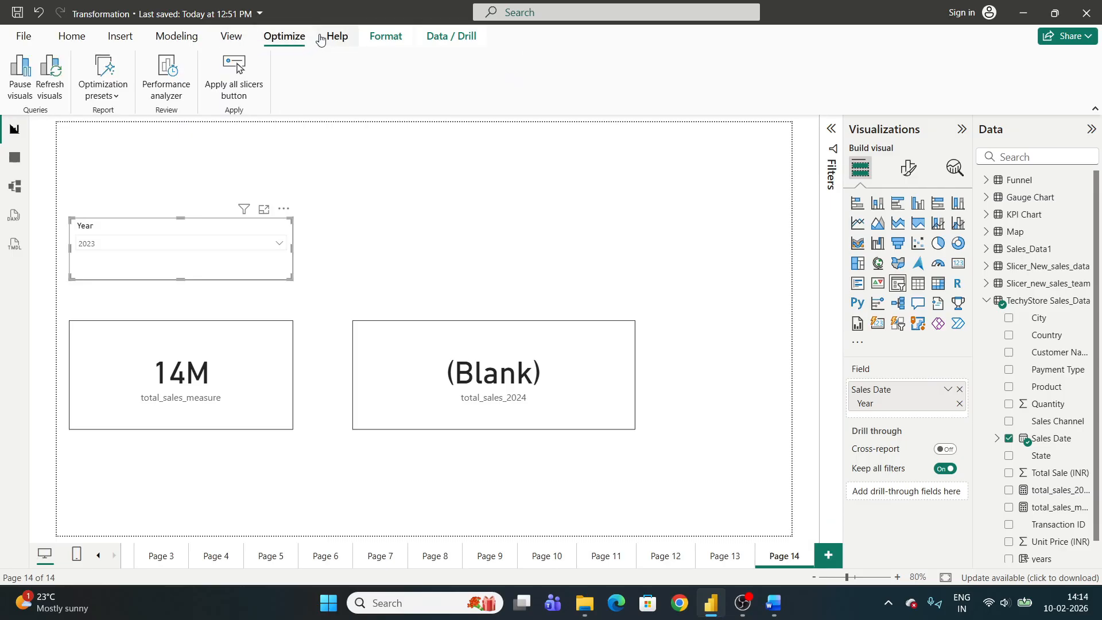
click(382, 37)
click(29, 76)
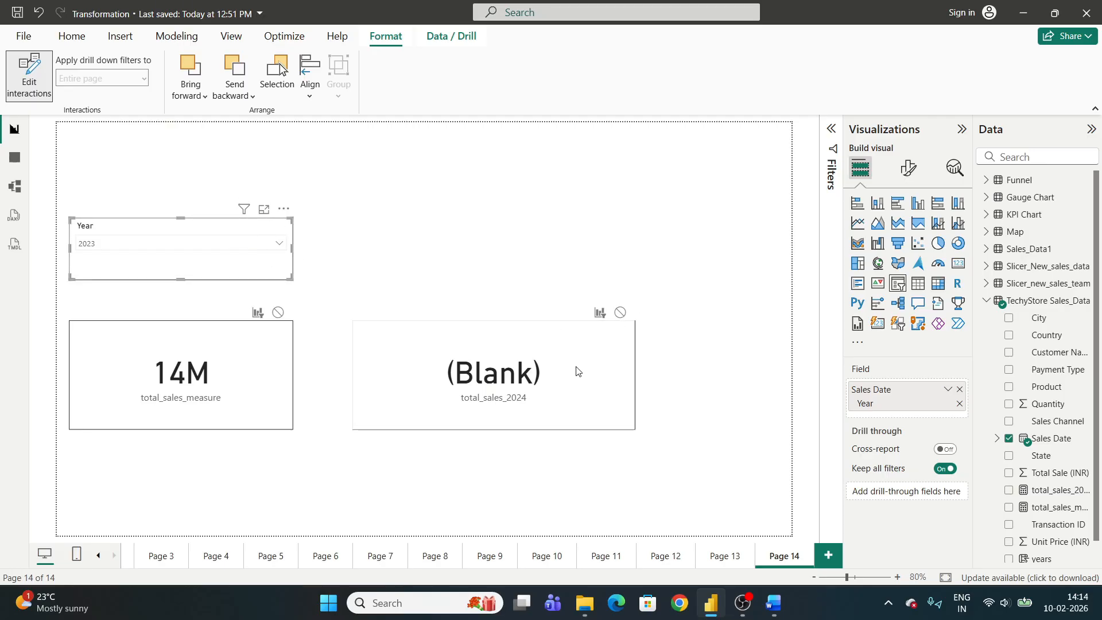
click(620, 312)
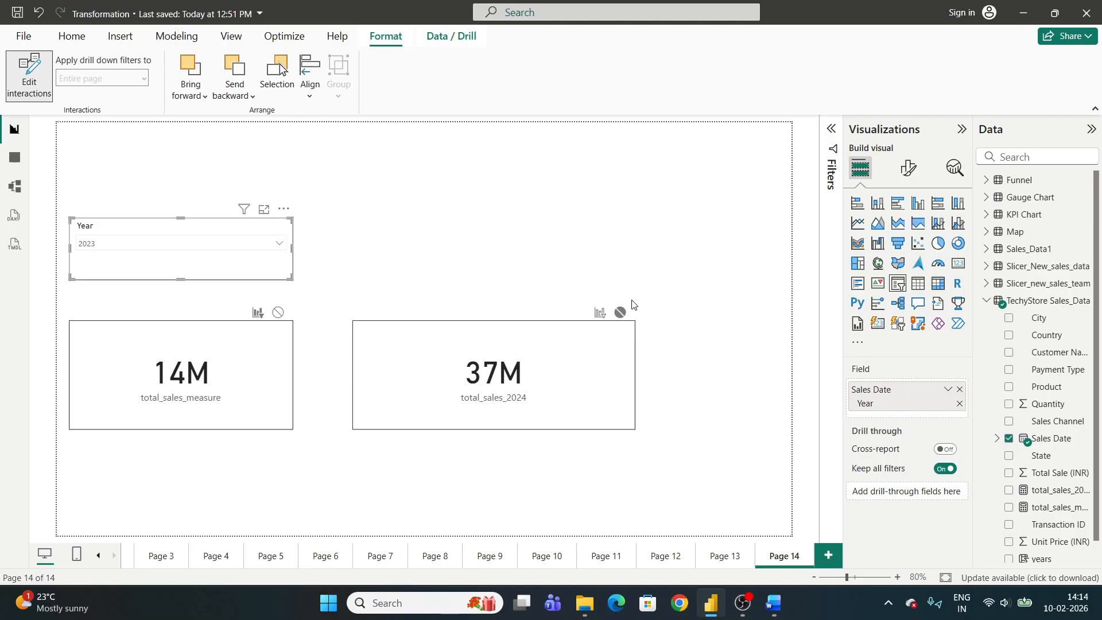
click(22, 72)
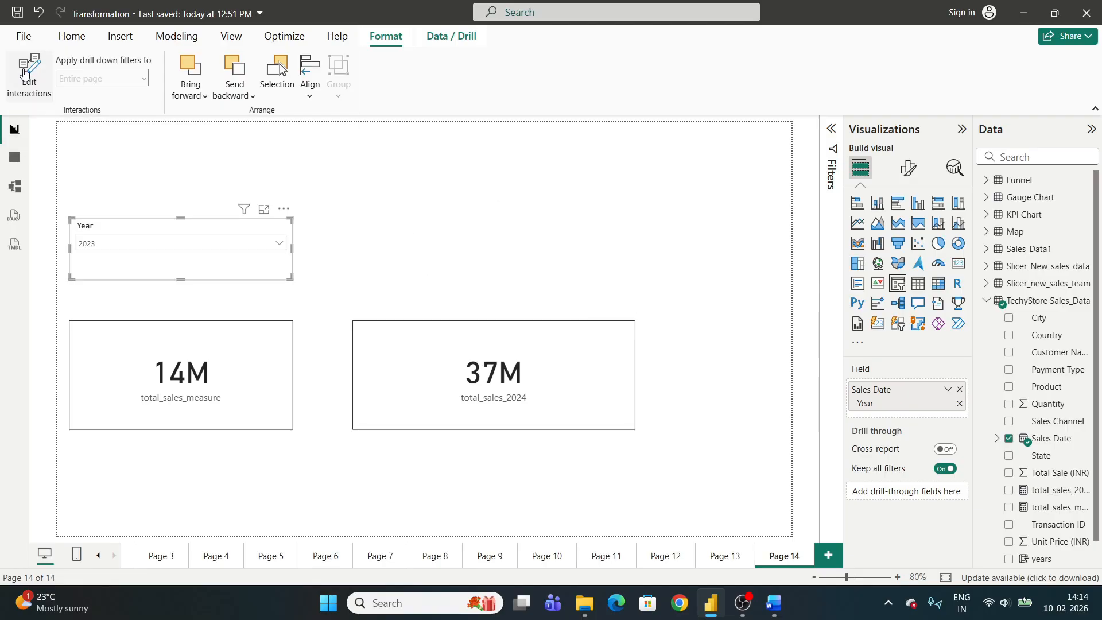
- Clear the Year slicer selection and move the total_sales_measure card above the total_sales_2024 card
click(412, 223)
click(279, 244)
click(90, 277)
click(123, 261)
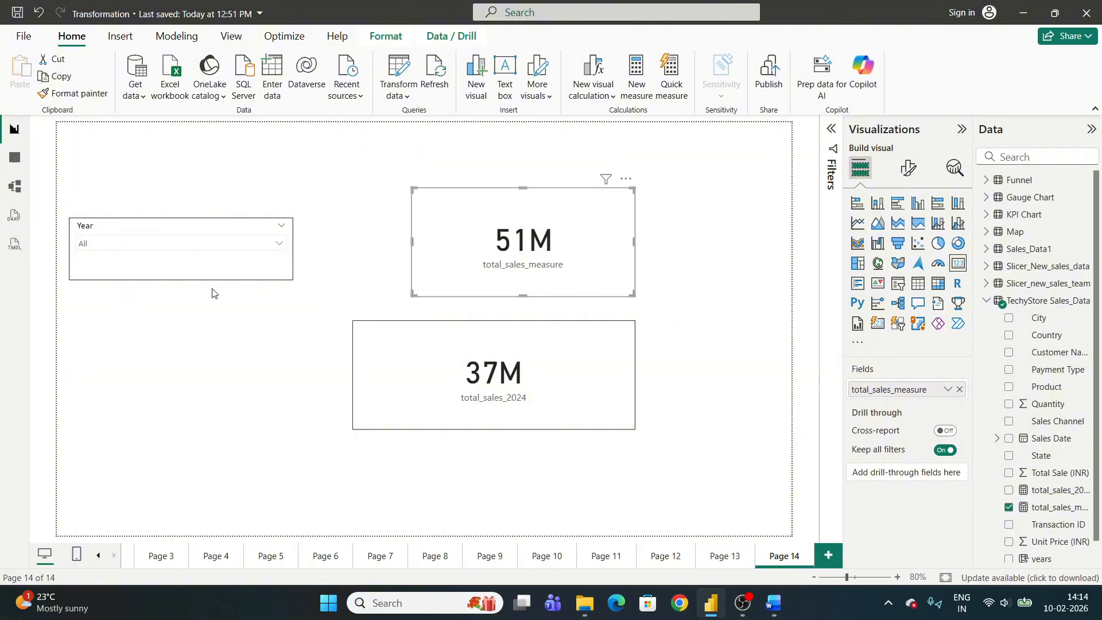
- Select 2023 and 2024 in turn in the Year slicer to compare both cards, and clear the selection
click(279, 243)
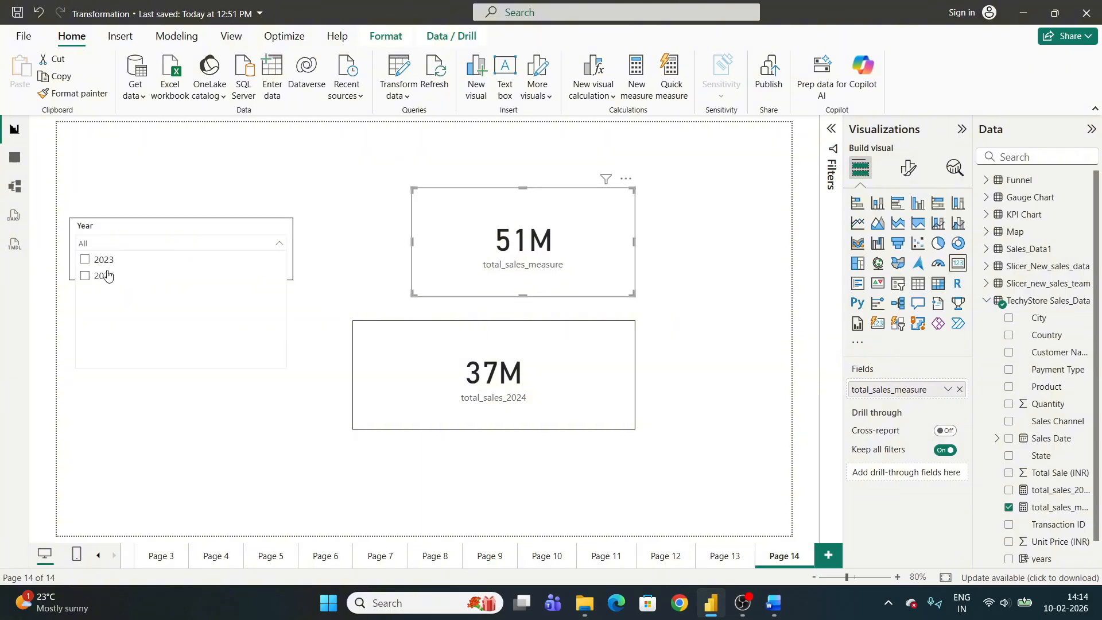
click(100, 263)
click(103, 275)
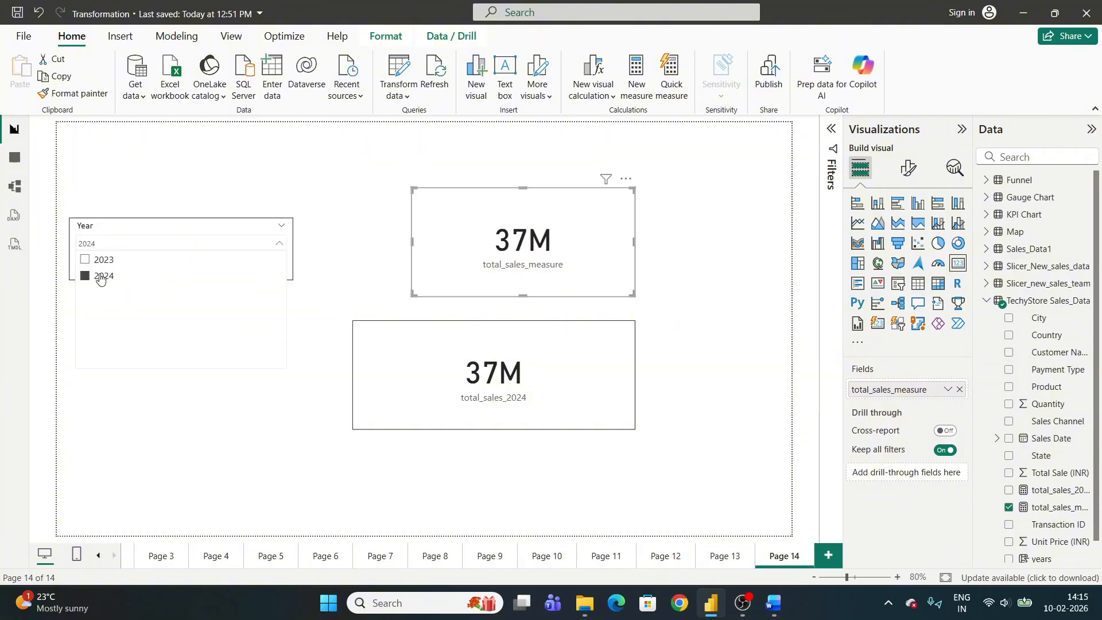
click(103, 276)
click(403, 310)
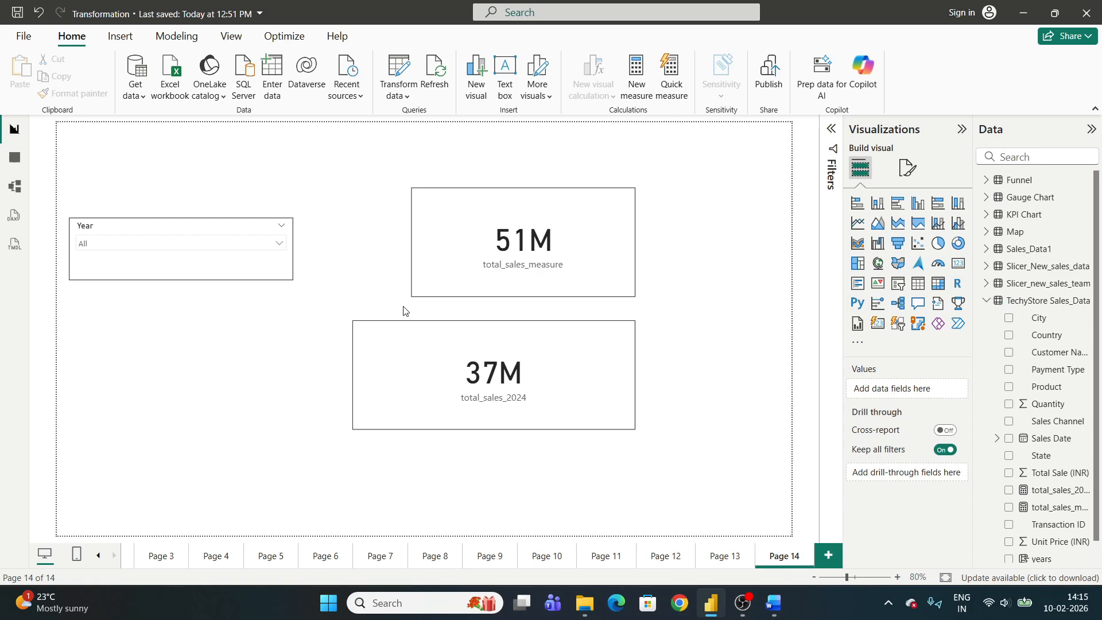
- Review the formula of the total_sales_2024 measure, in particular its 2024 filter value
click(456, 338)
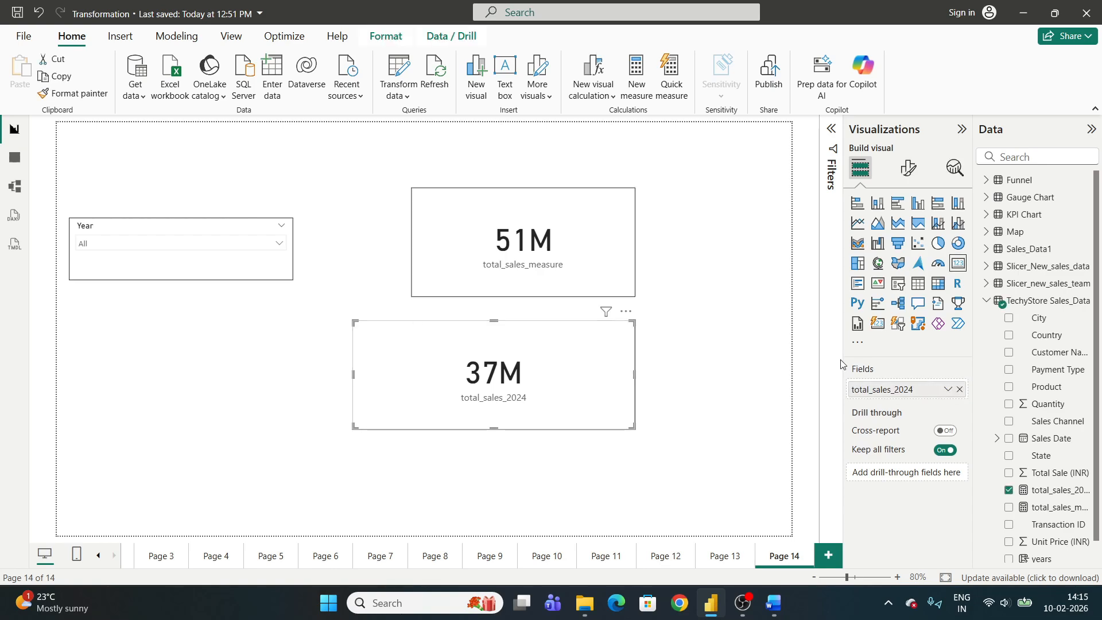
click(1055, 489)
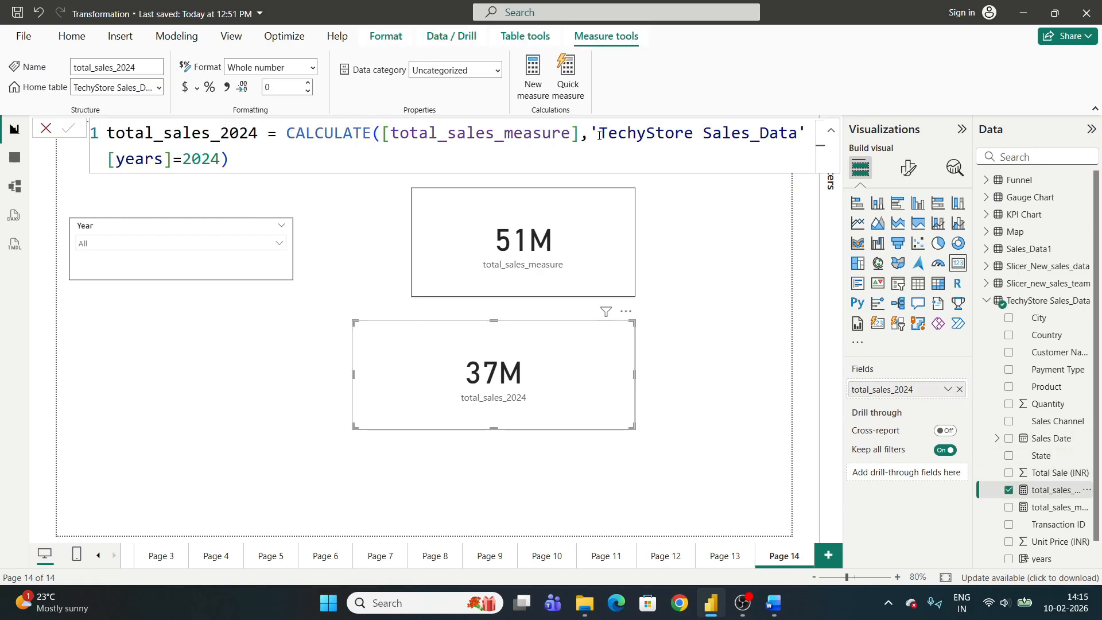
double_click(216, 157)
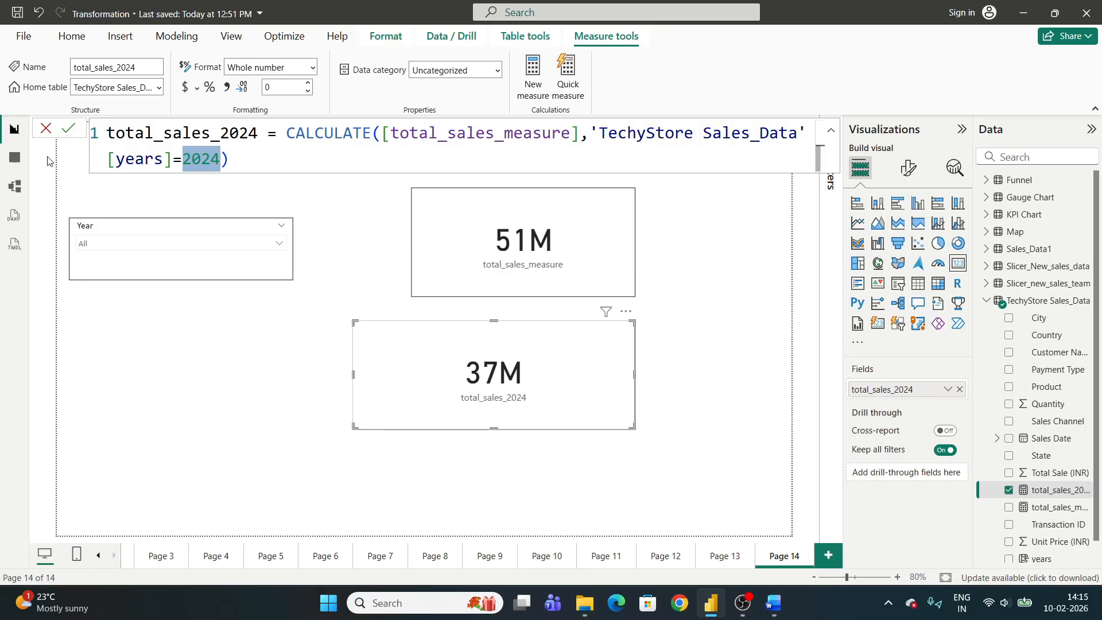
- Examine the Sales Channel and Payment Type columns and their filter values in the TechyStore Sales_Data table
click(25, 161)
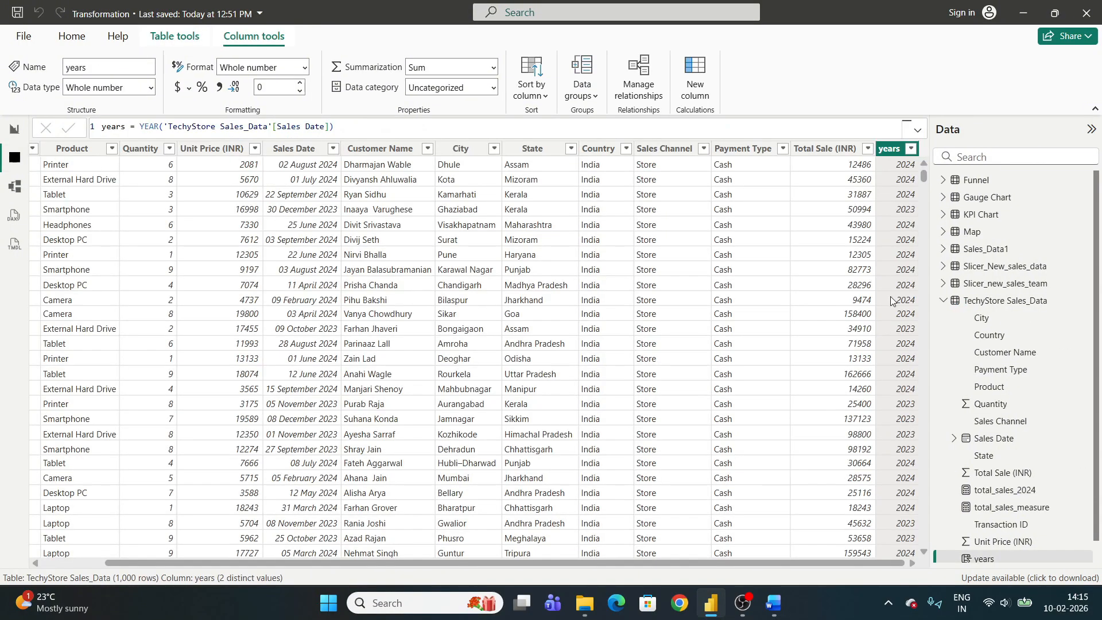
click(736, 183)
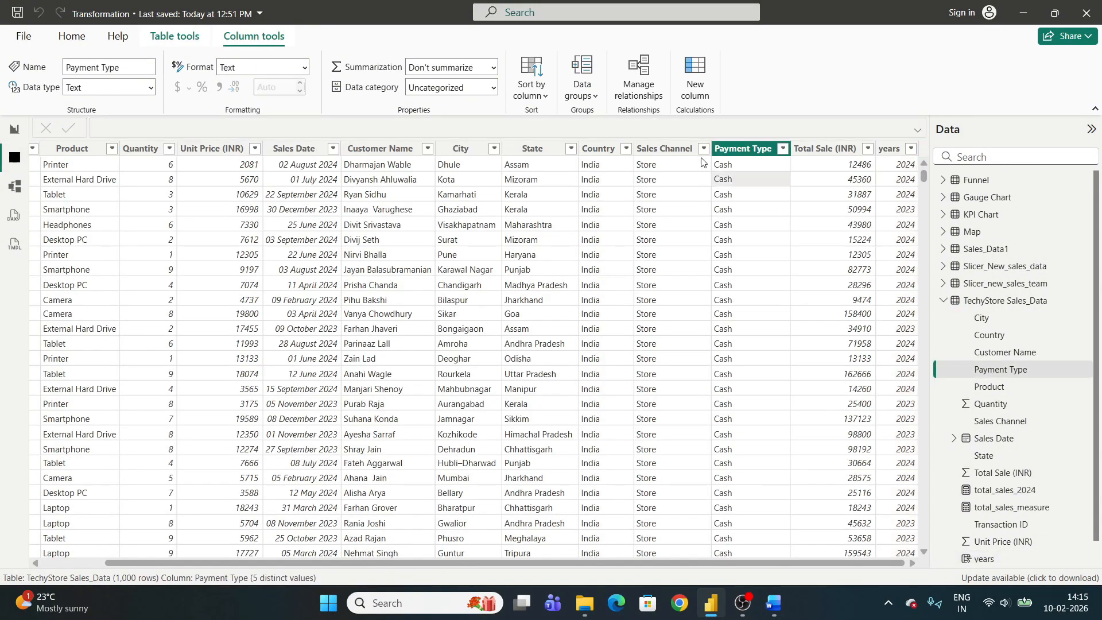
click(704, 148)
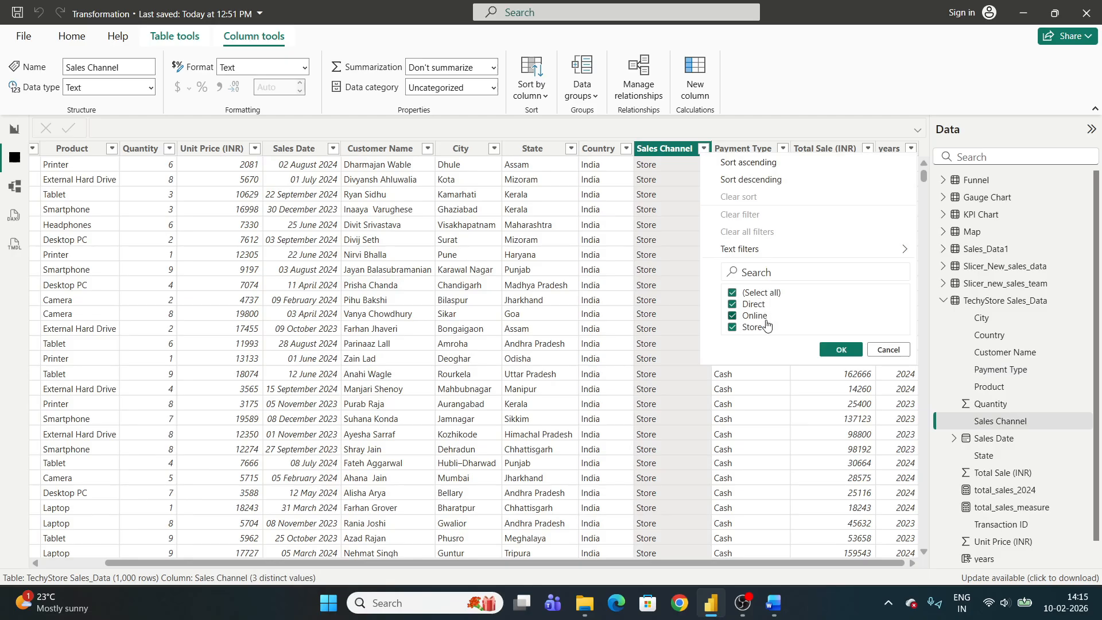
click(782, 148)
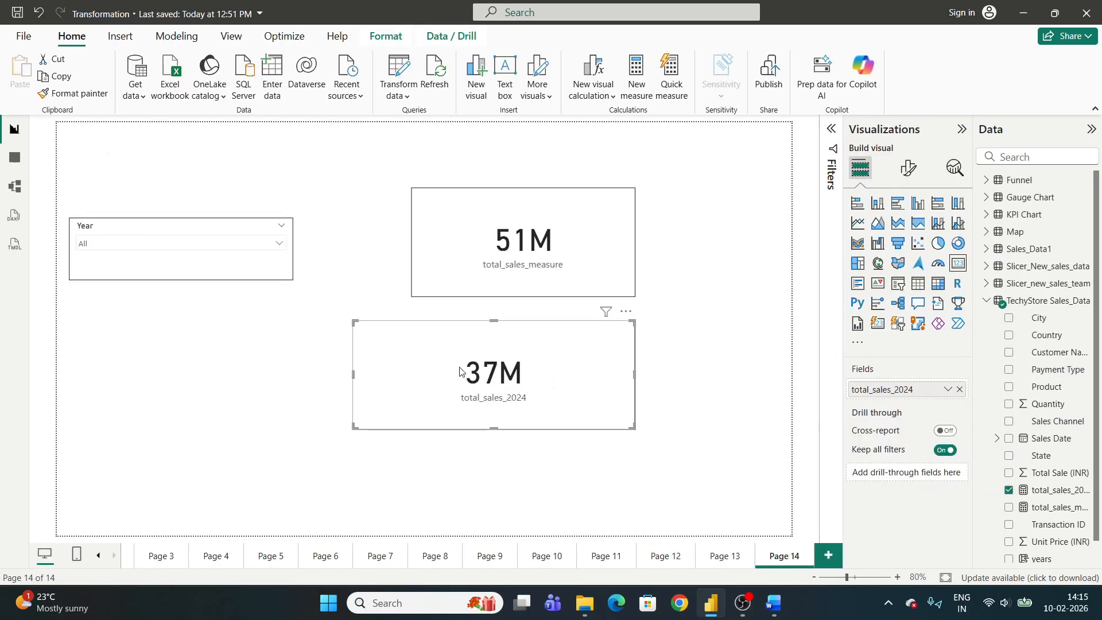
- Align the total_sales_2024 card directly beneath the total_sales_measure card at equal width, and add a Sales Channel slicer below the Year slicer
click(515, 367)
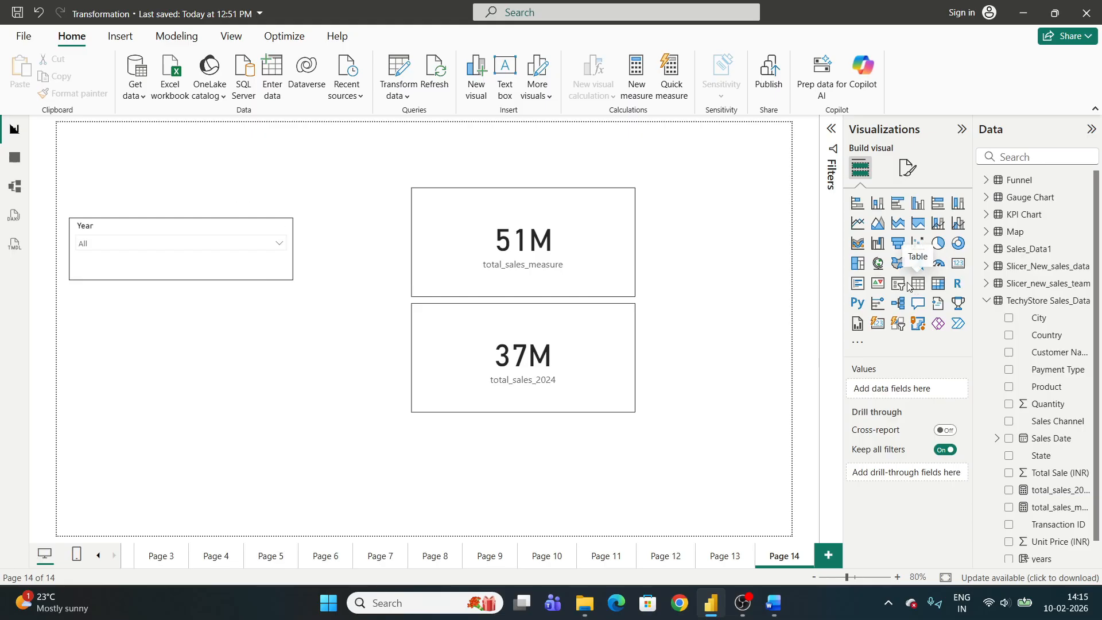
click(900, 284)
drag(243, 476, 246, 336)
drag(1055, 421, 909, 390)
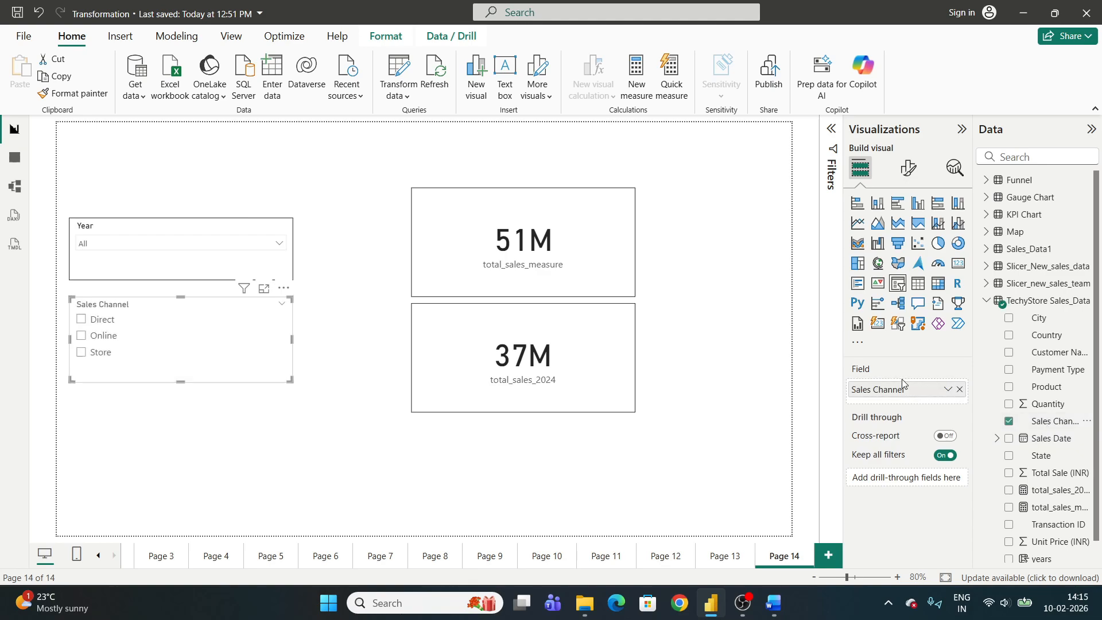
- Add a Payment Type slicer below the Sales Channel slicer
click(899, 284)
key(Delete)
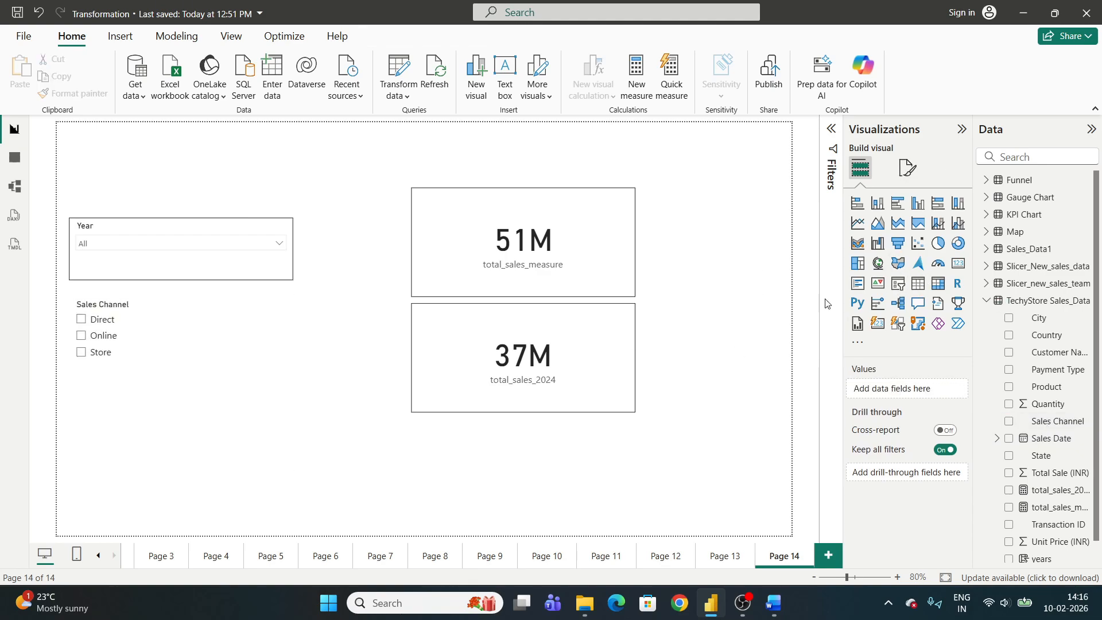
click(897, 284)
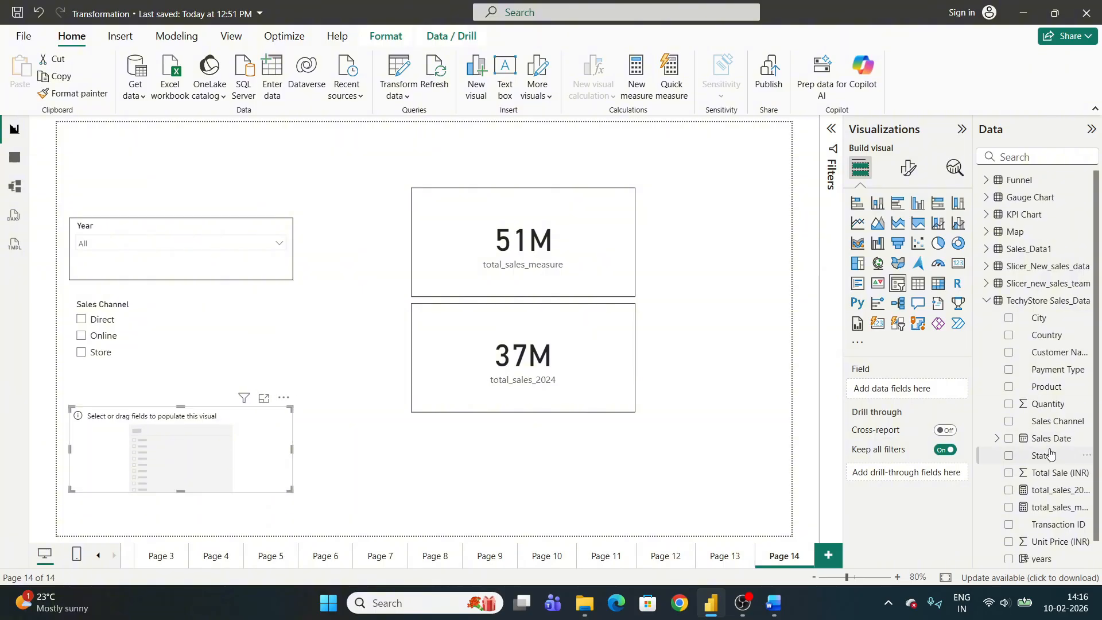
drag(1057, 369, 907, 388)
- Copy the Year slicer's formatting onto the Sales Channel and Payment Type slicers with Format Painter
click(176, 264)
click(87, 94)
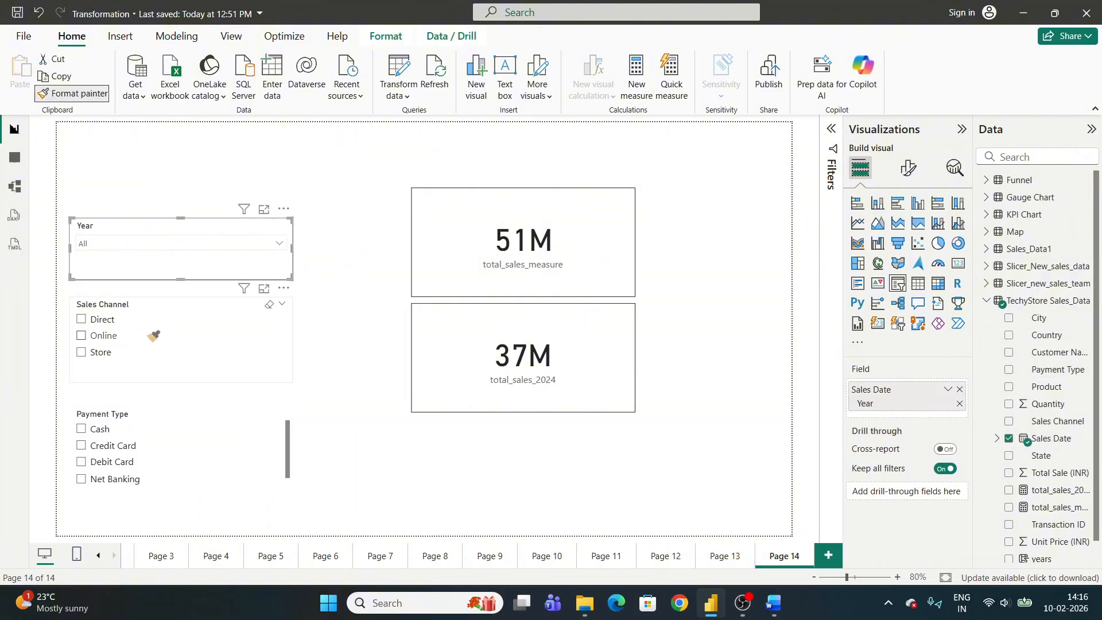
click(149, 335)
click(77, 95)
click(115, 461)
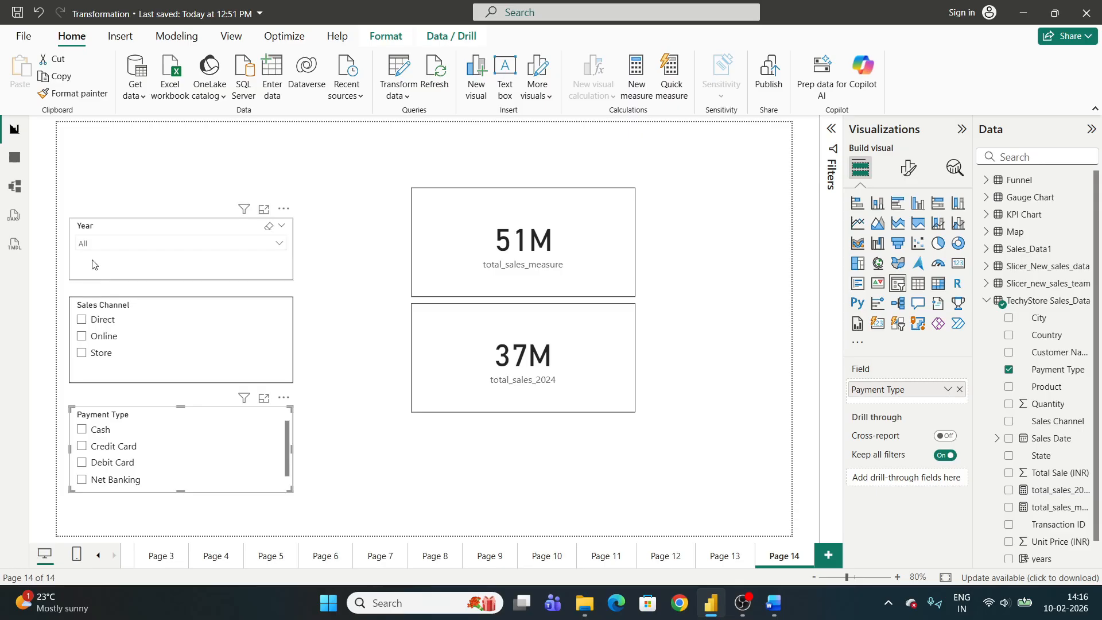
- Filter the report page to 2024 in the Year slicer and Direct in the Sales Channel slicer
click(96, 245)
click(85, 276)
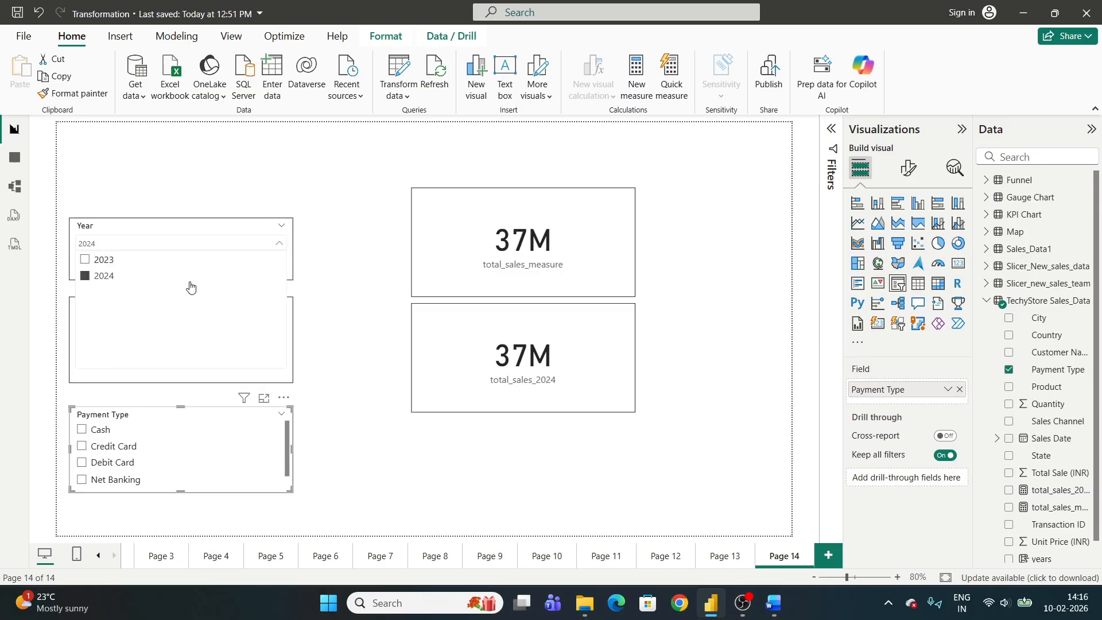
click(330, 264)
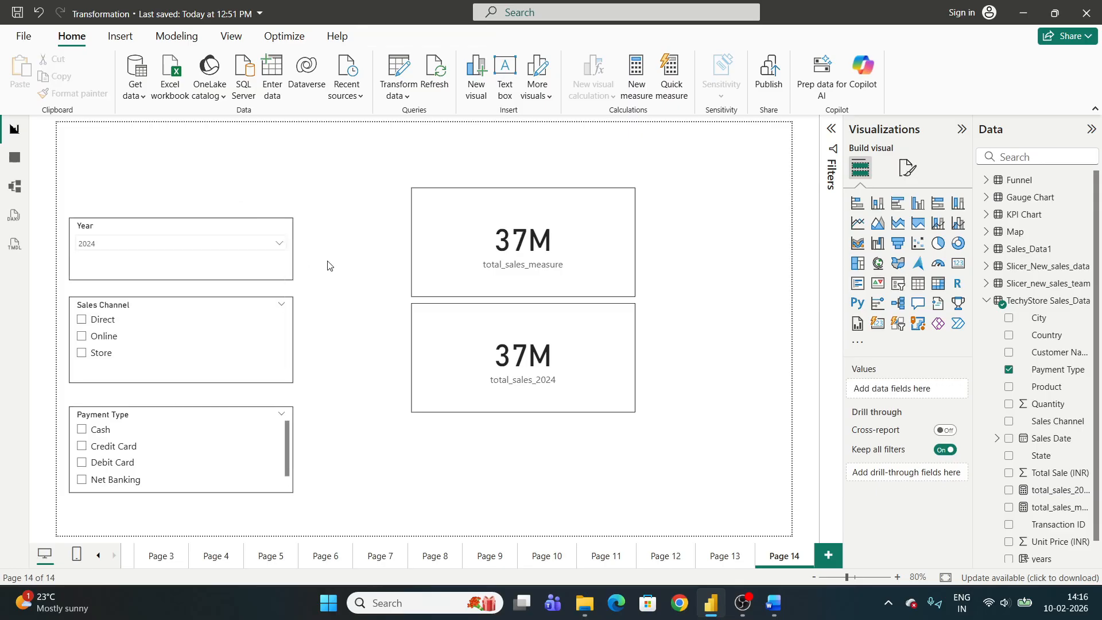
click(82, 319)
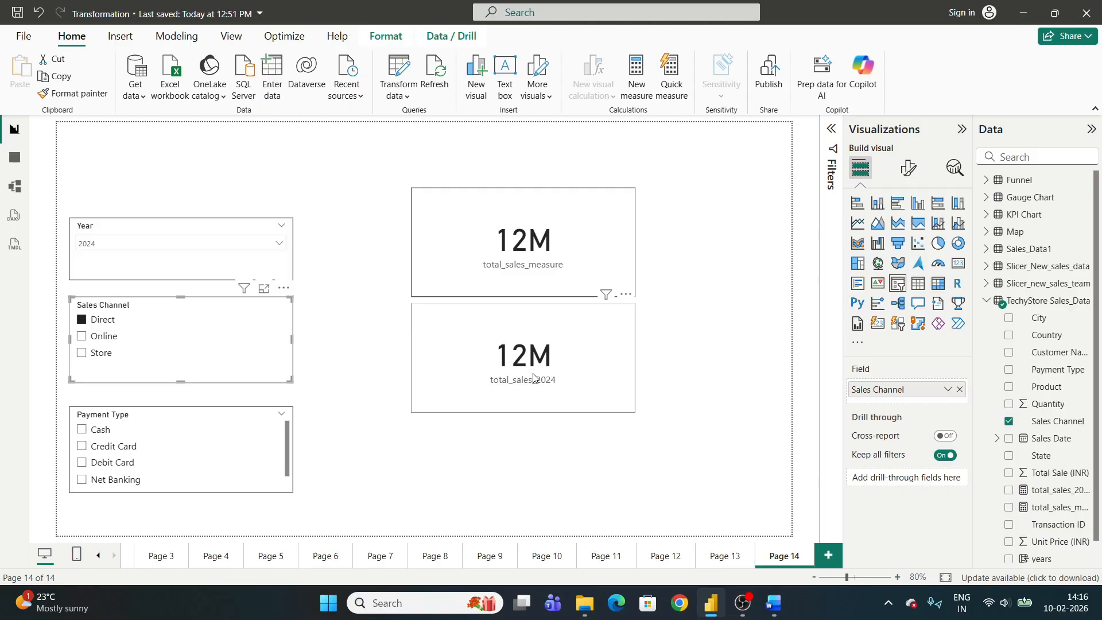
- Filter the report page to Cash in the Payment Type slicer and switch the Year slicer to 2023
click(82, 429)
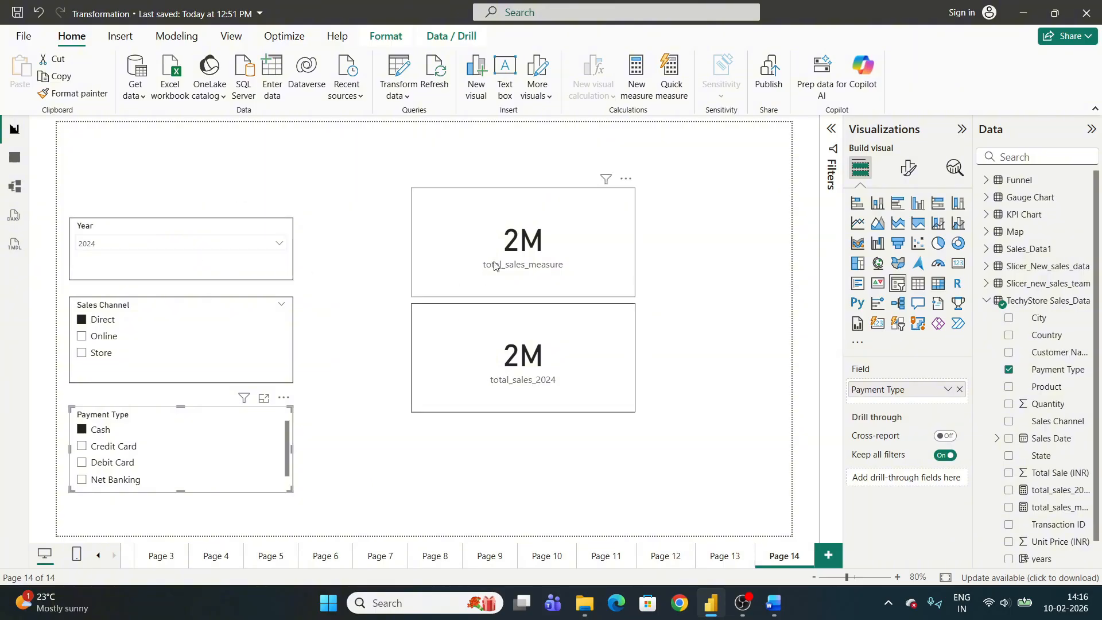
click(108, 245)
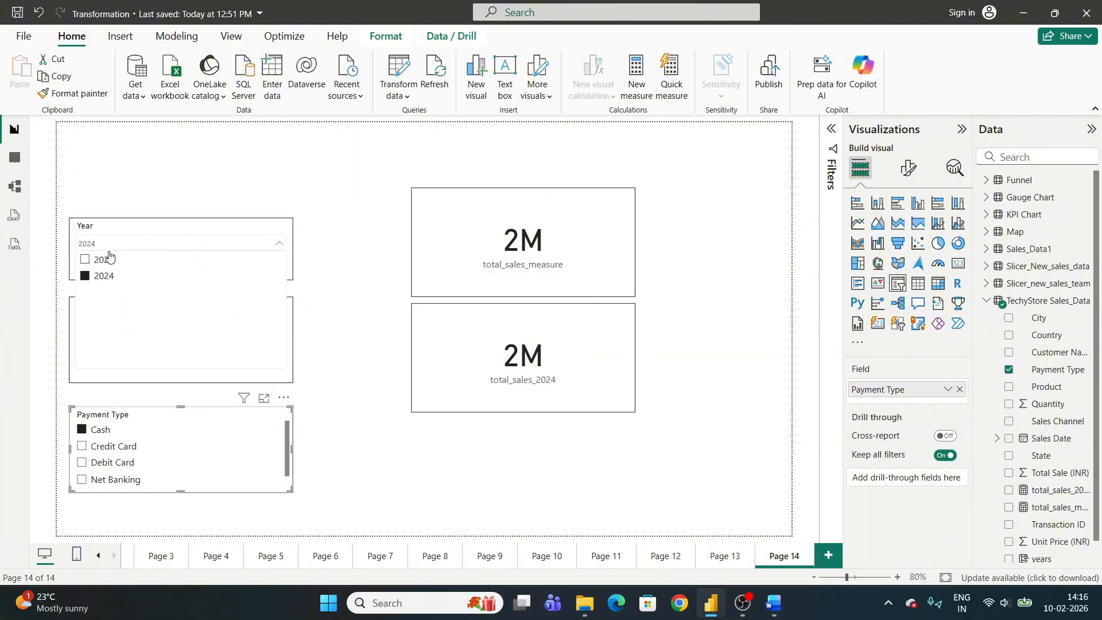
click(107, 259)
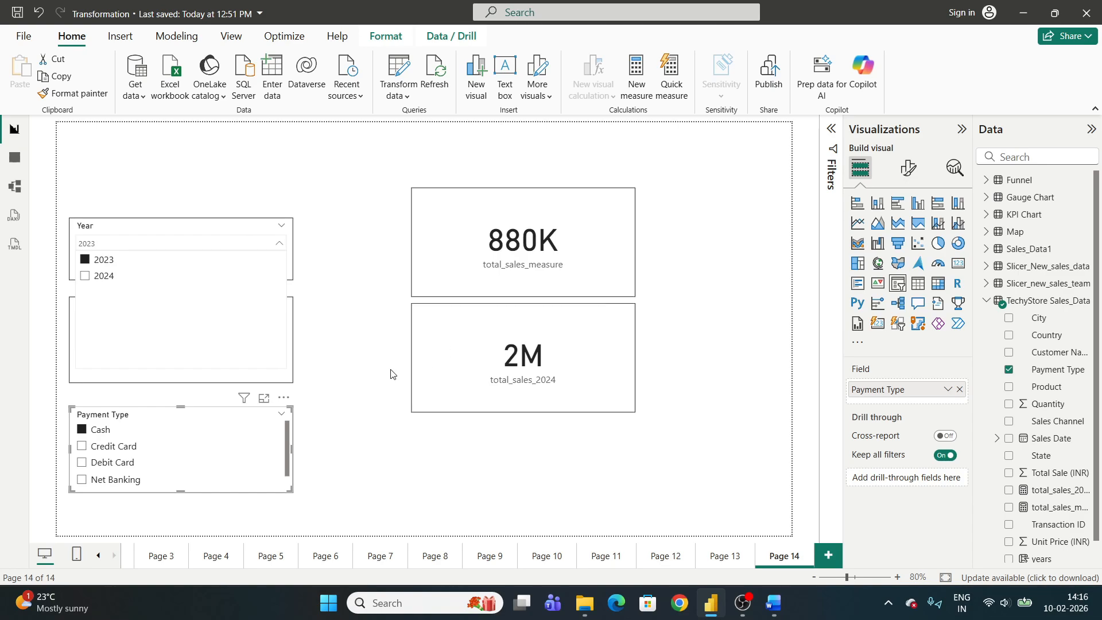
click(350, 352)
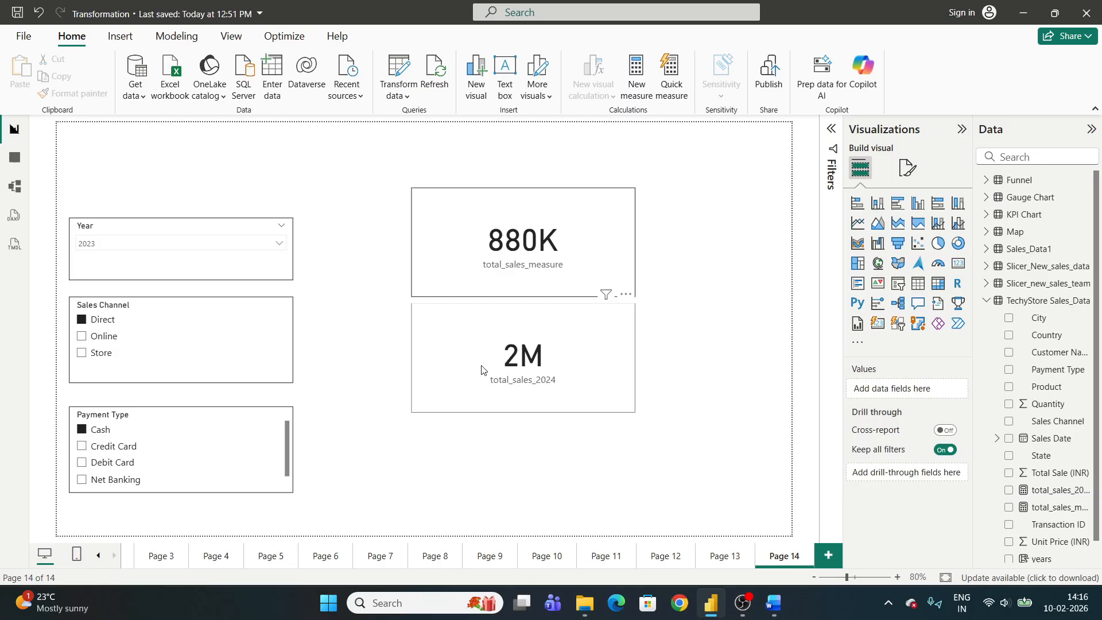
- Add 'TechyStore Sales_Data'[Sales Channel] as a second filter column in the CALCULATE formula of the total_sales_2024 measure
click(562, 383)
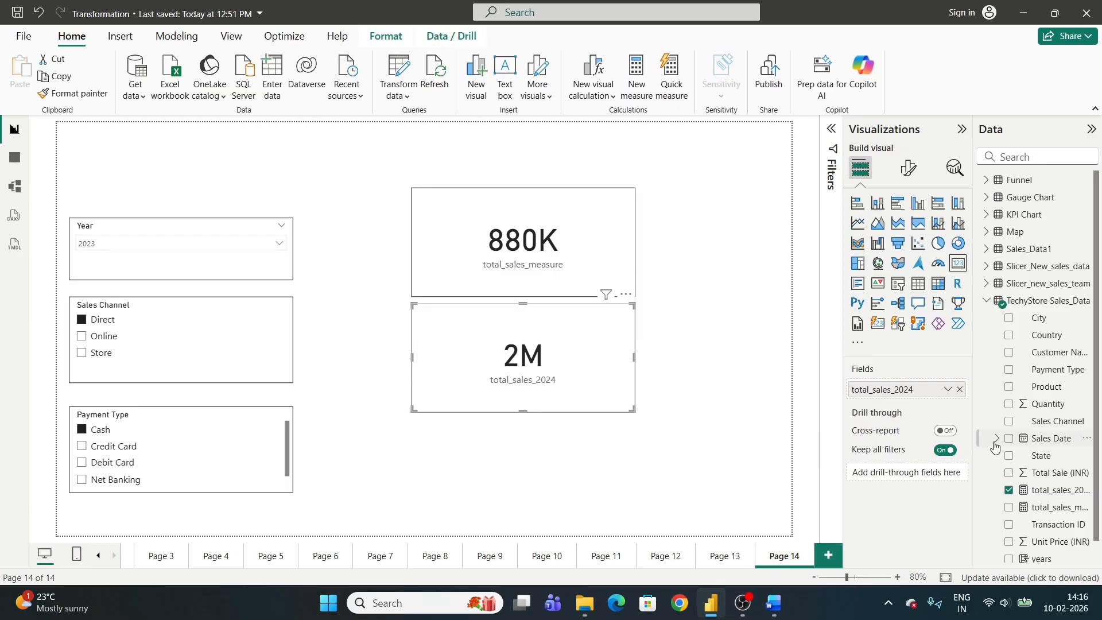
click(1050, 490)
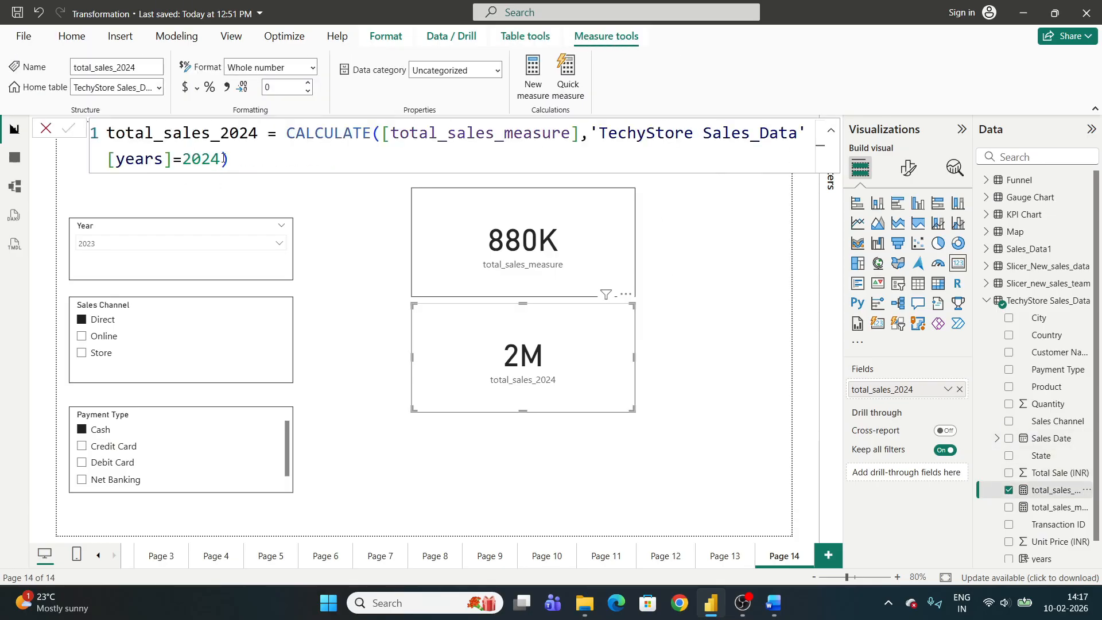
click(224, 159)
text(, )
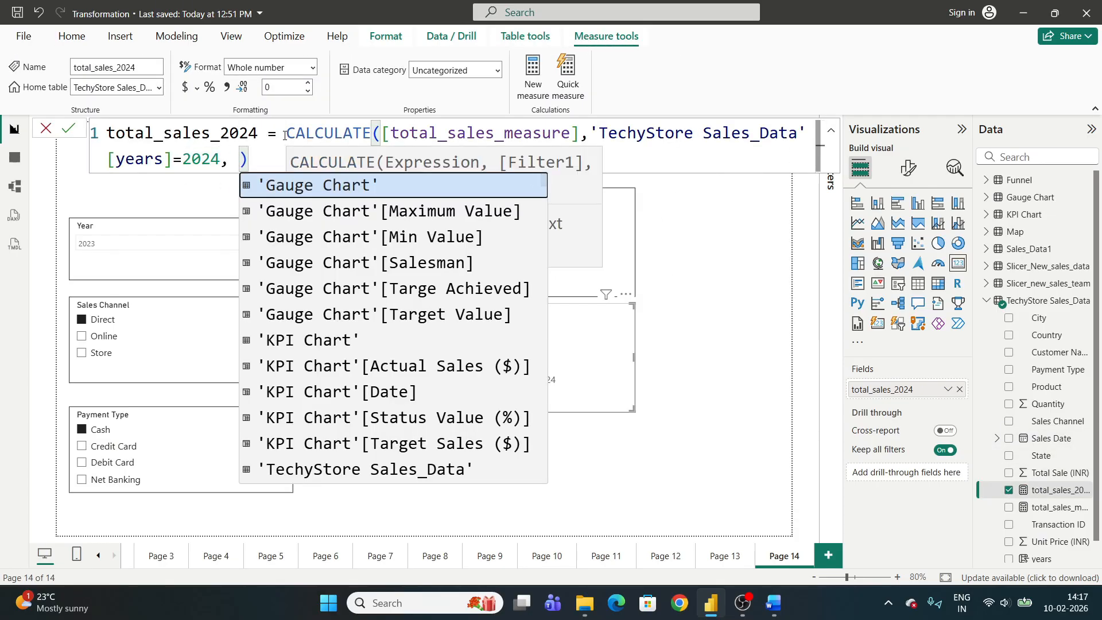
text(sale)
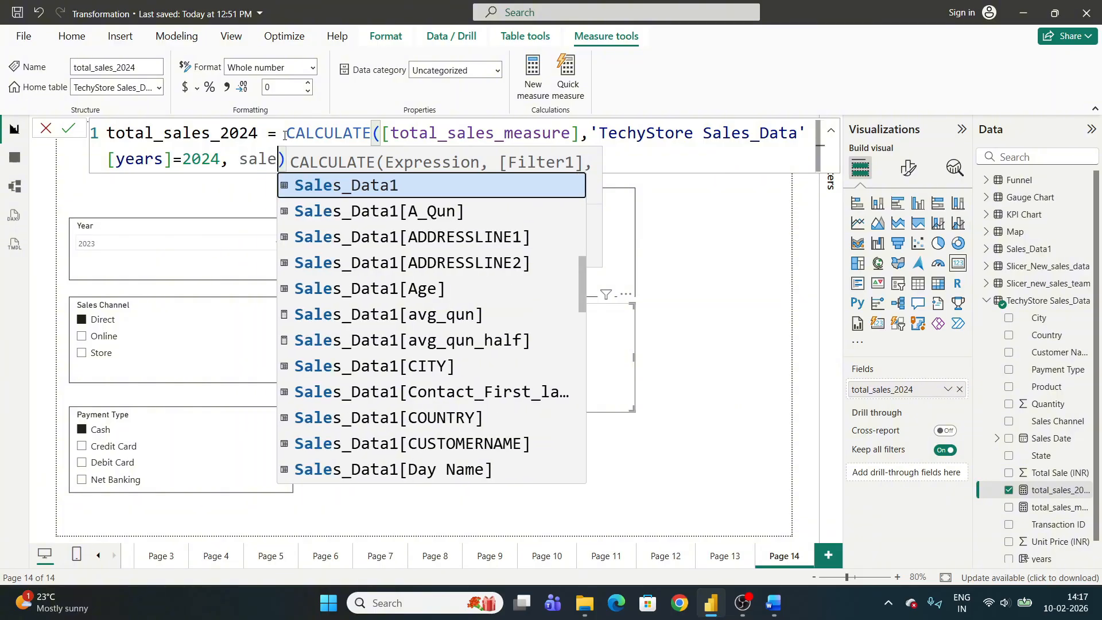
text(s)
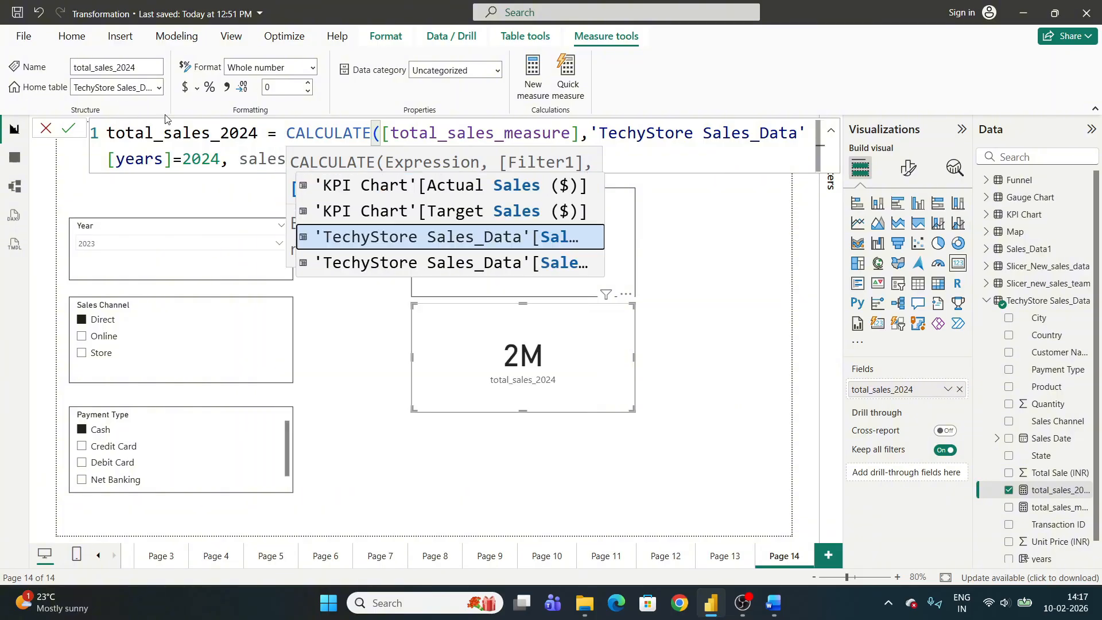
click(227, 153)
key(ctrl+a)
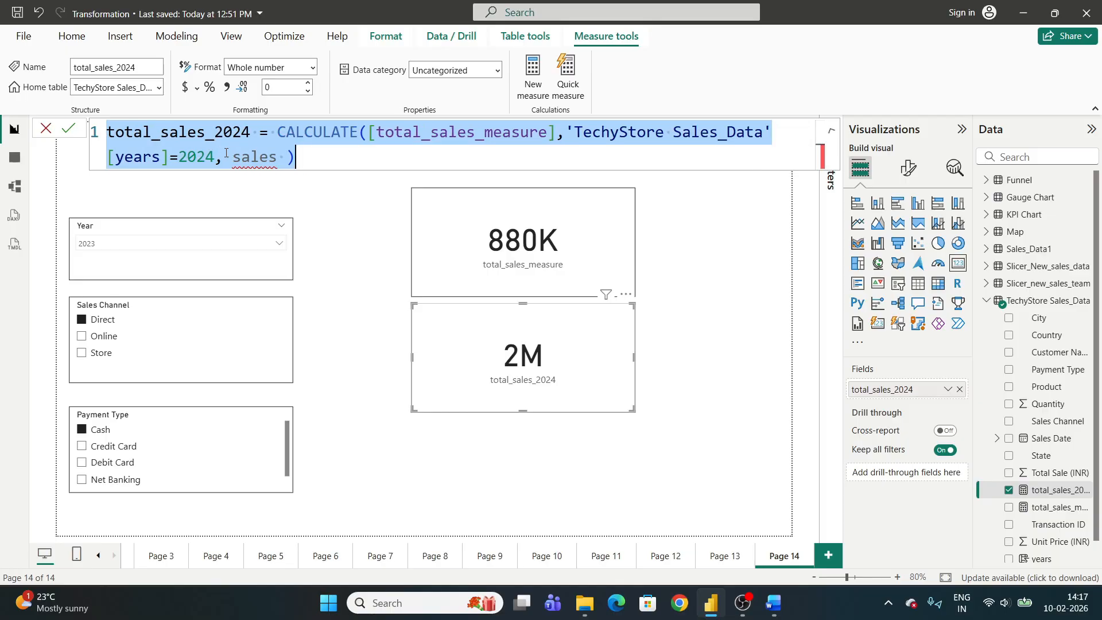
click(156, 148)
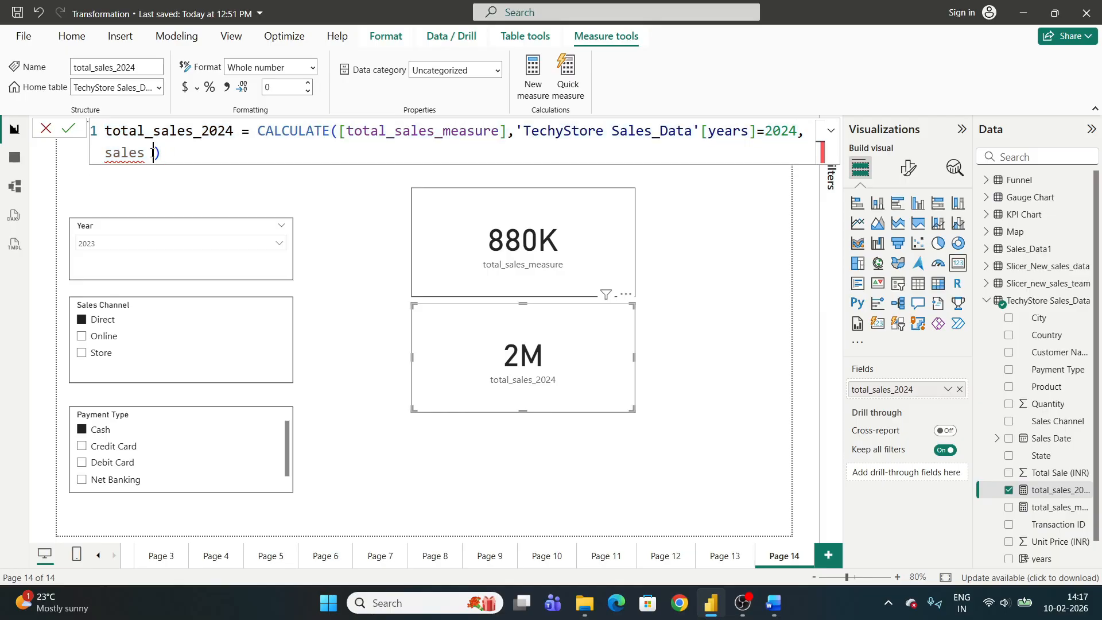
key(ctrl+space)
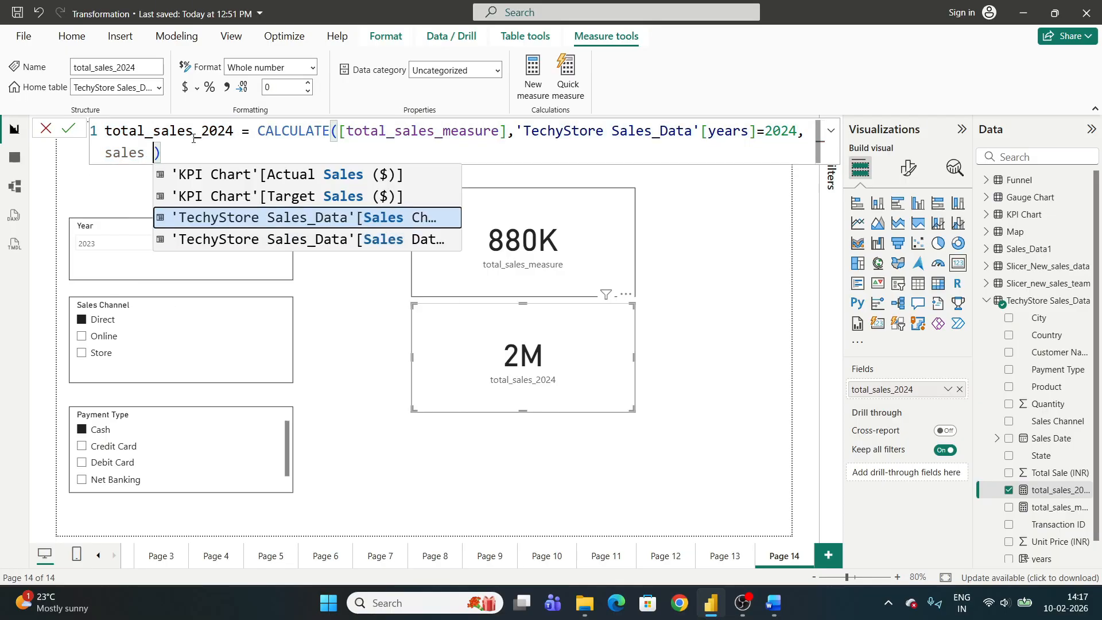
key(Tab)
- Complete the Sales Channel condition with "Online", add a 'TechyStore Sales_Data'[Payment Type] = " Cash" condition, and commit the measure
text(= ")
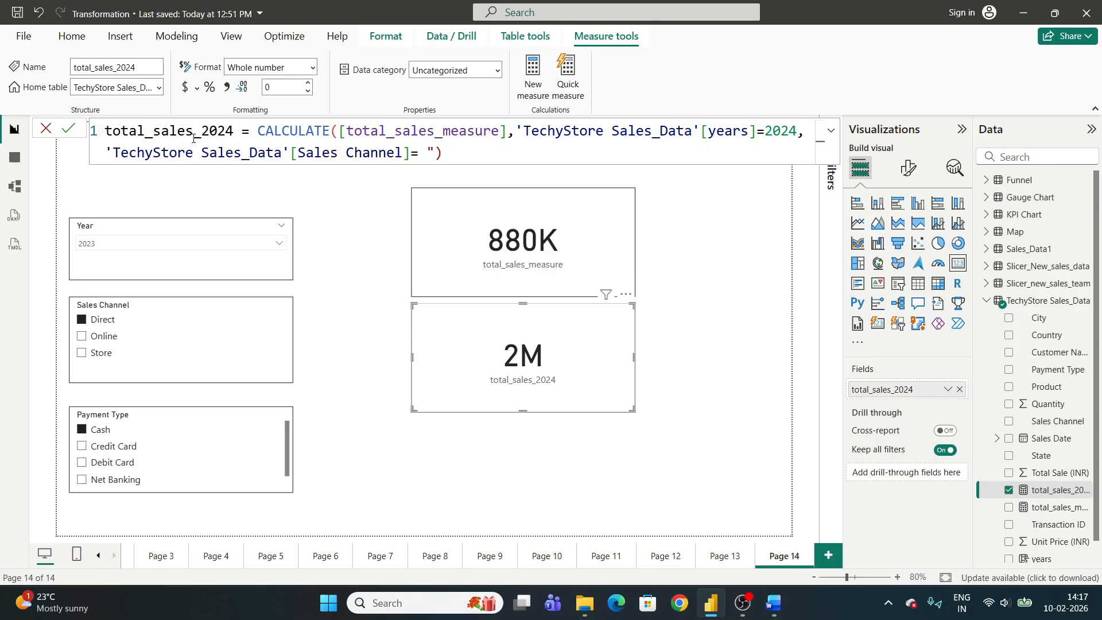
text(Online", 'TechyStore Sales_Data'[Payment Type])
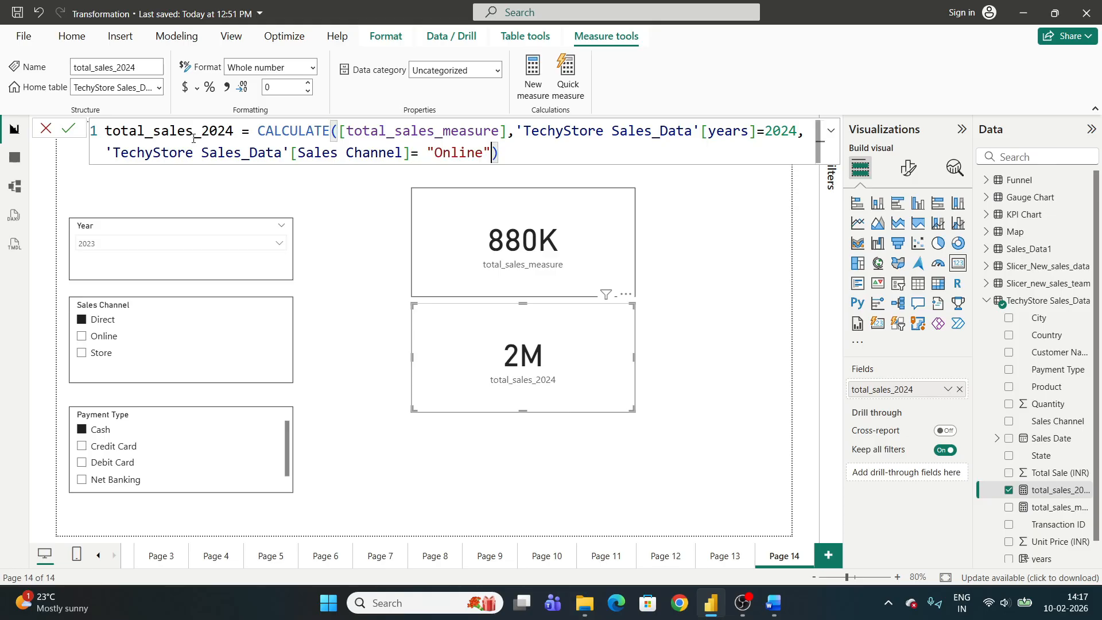
text( = " Cash")
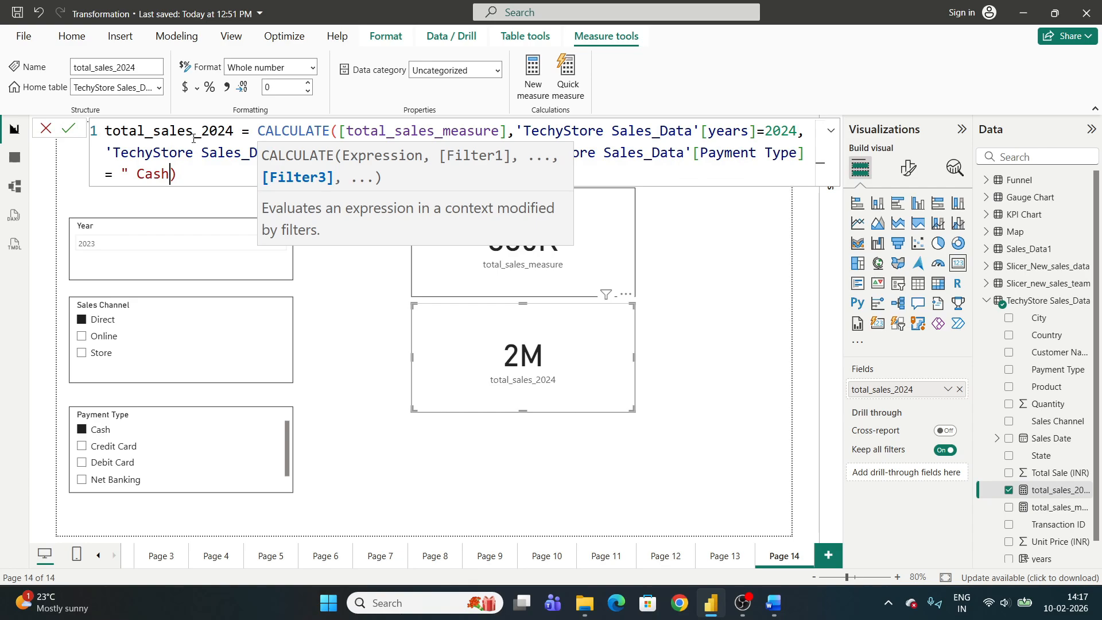
key(Return)
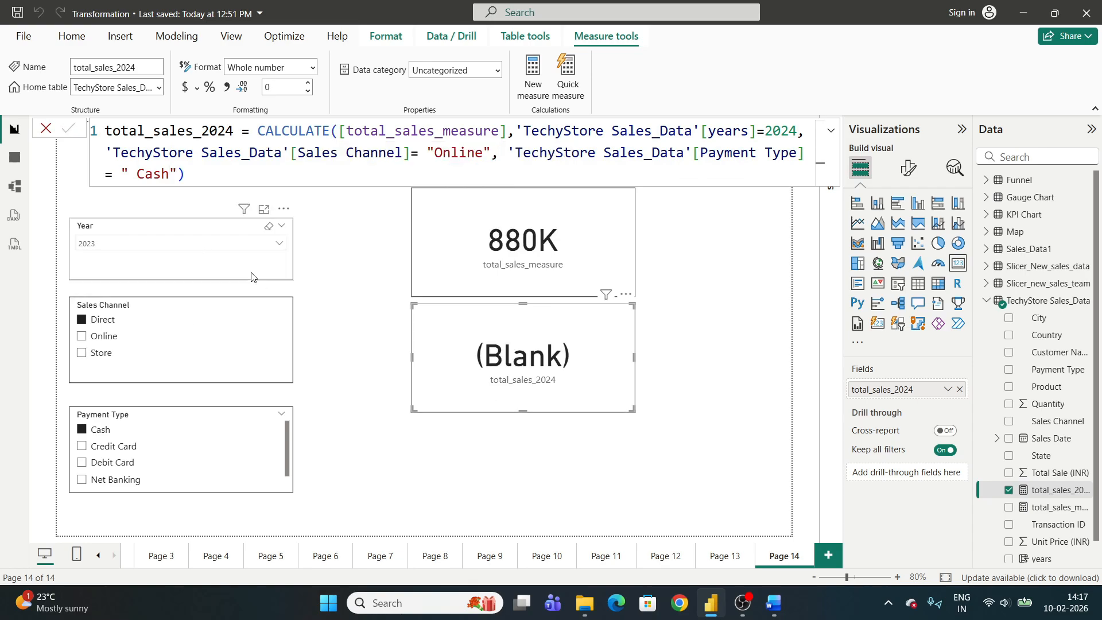
- Switch the Year slicer to 2024
click(221, 244)
click(207, 276)
click(346, 302)
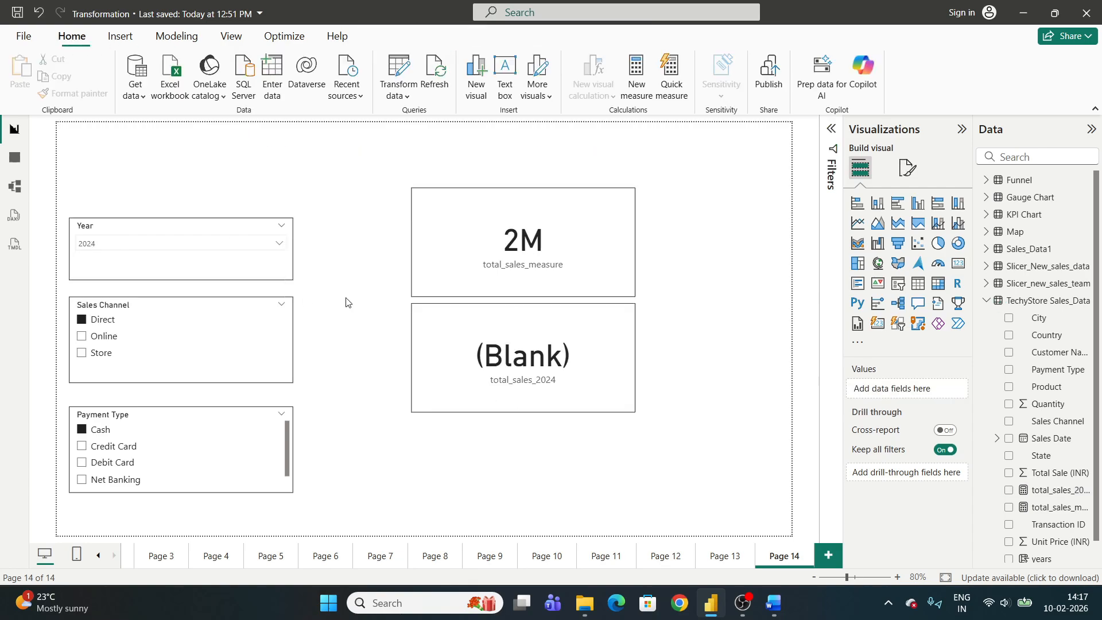
- Compare the cards under the Online and Store channels, clearing the Payment Type and Sales Channel selections
click(85, 338)
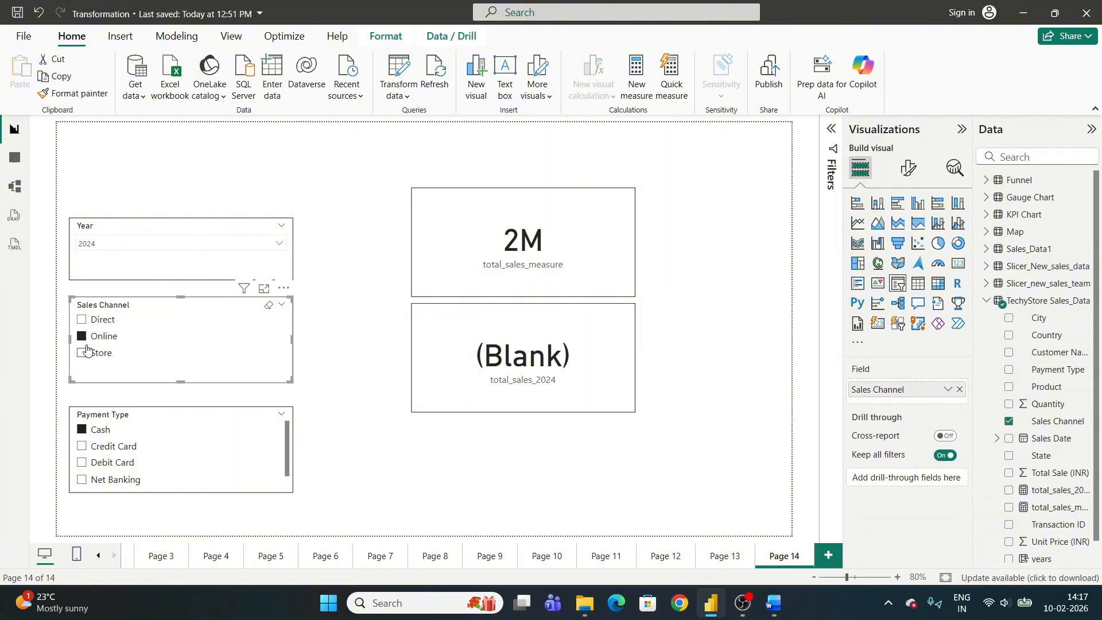
click(84, 353)
click(87, 432)
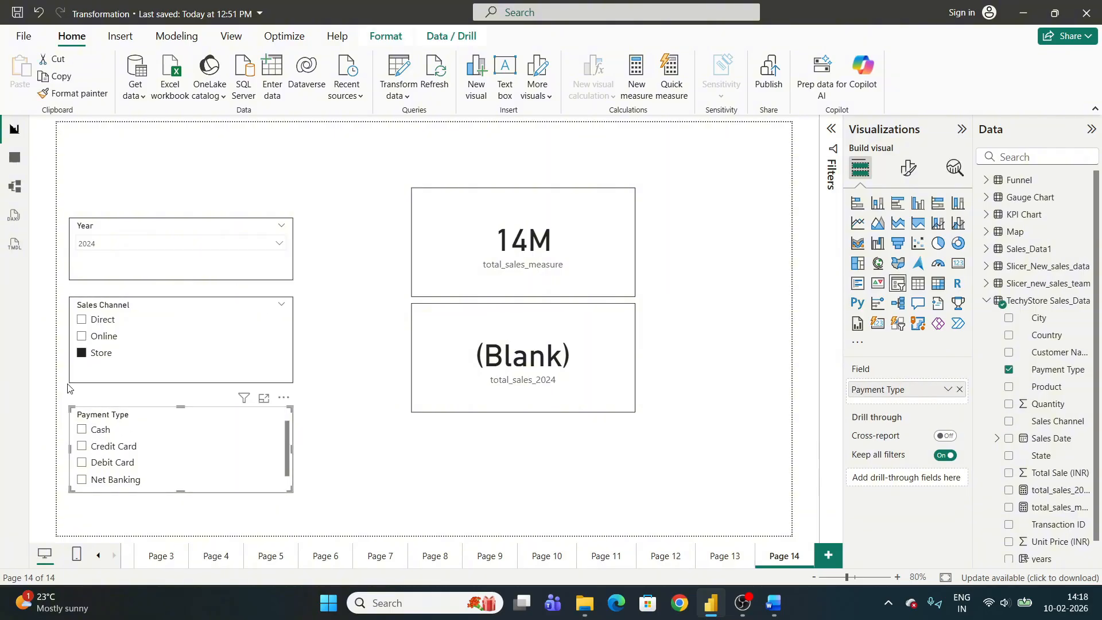
click(81, 353)
- Review the total_sales_2024 formula, and filter the page to Online in Sales Channel and Cash in Payment Type
click(519, 396)
click(1045, 491)
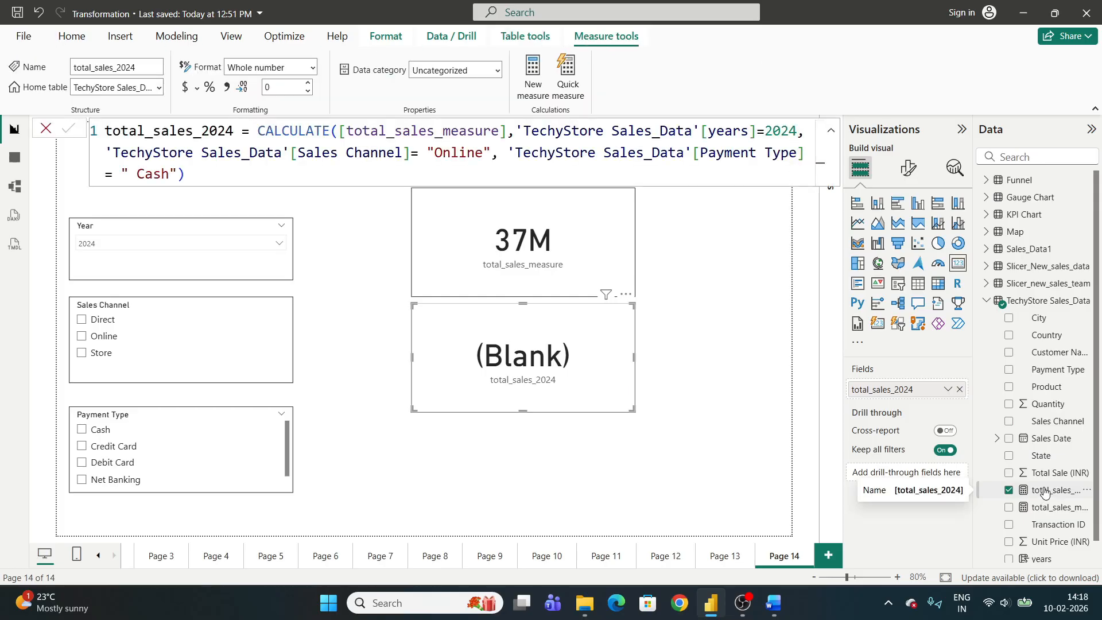
click(82, 336)
click(82, 430)
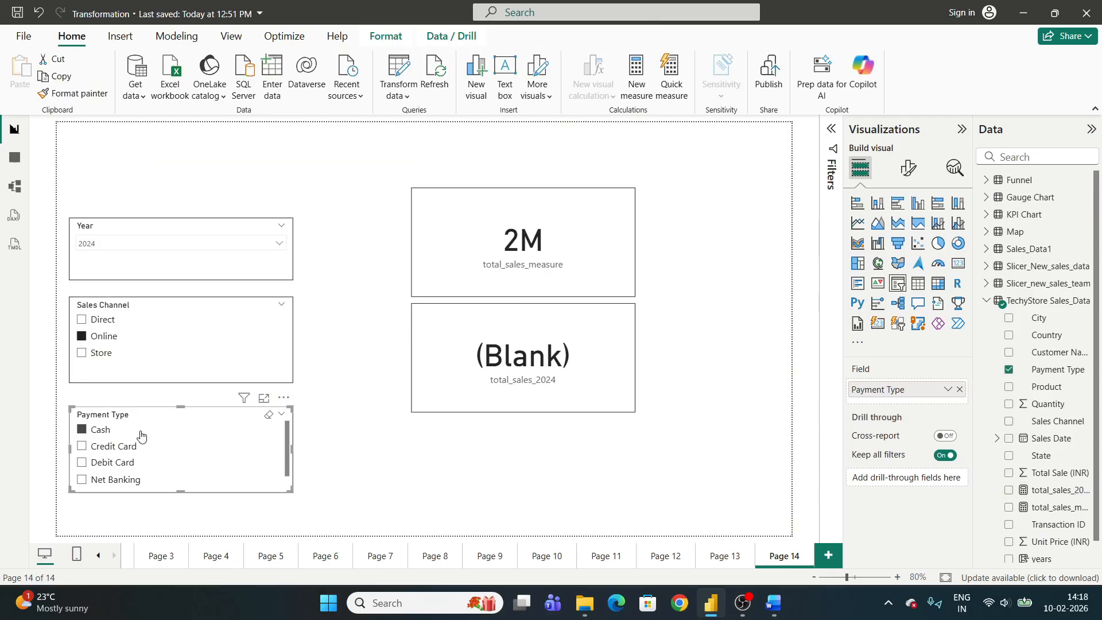
- Correct the Payment Type condition in the total_sales_2024 formula to "Cash" without the leading space, and commit the measure
click(550, 351)
click(1054, 490)
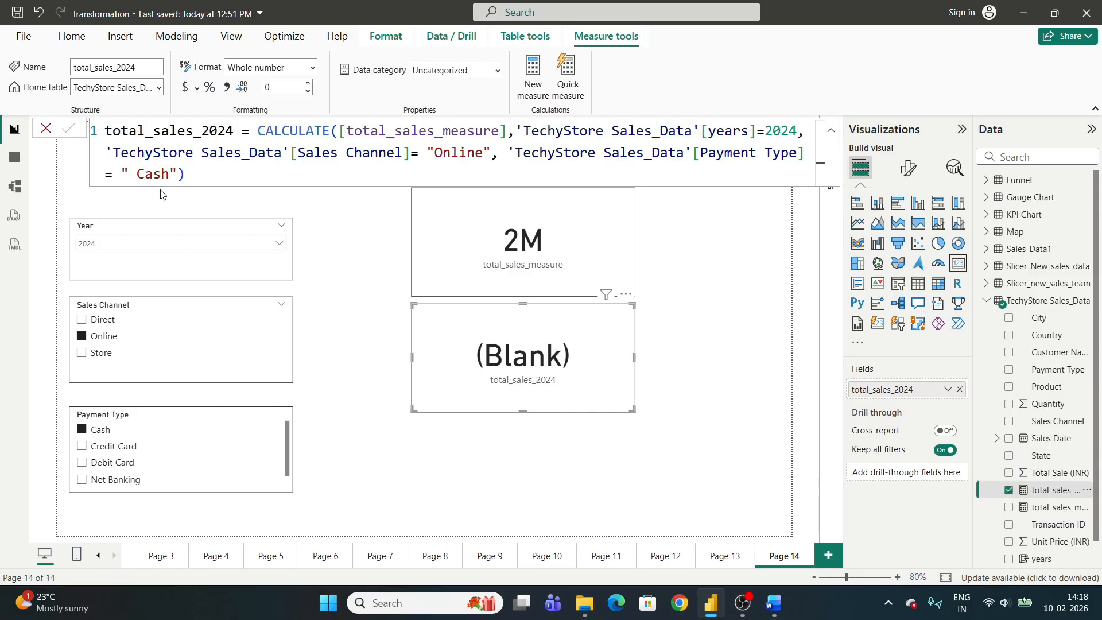
double_click(138, 173)
key(Left)
key(BackSpace)
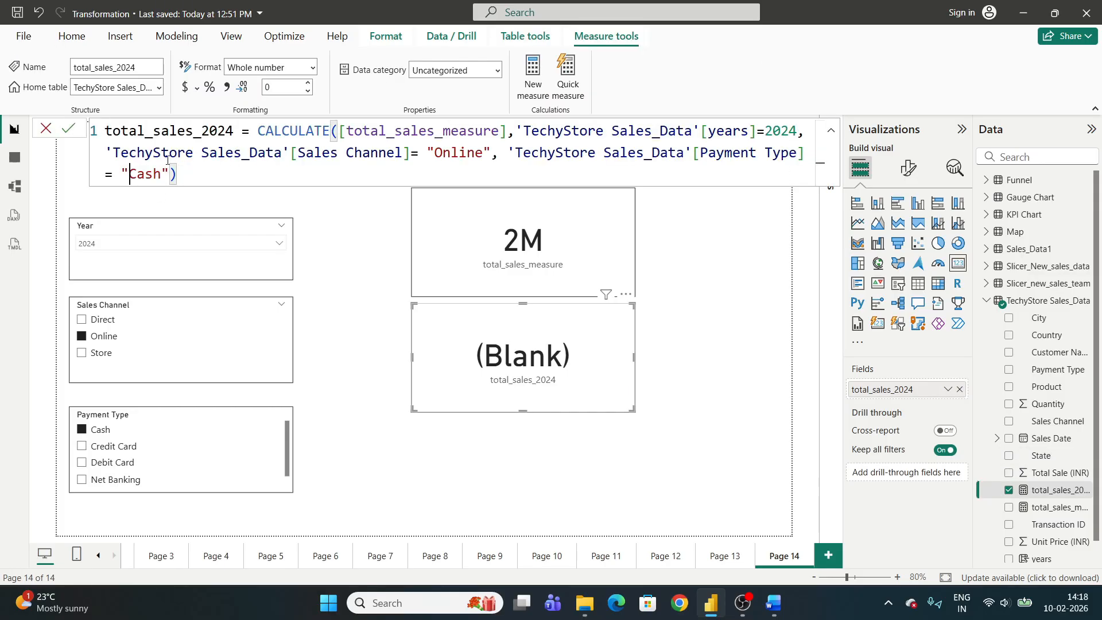
key(Return)
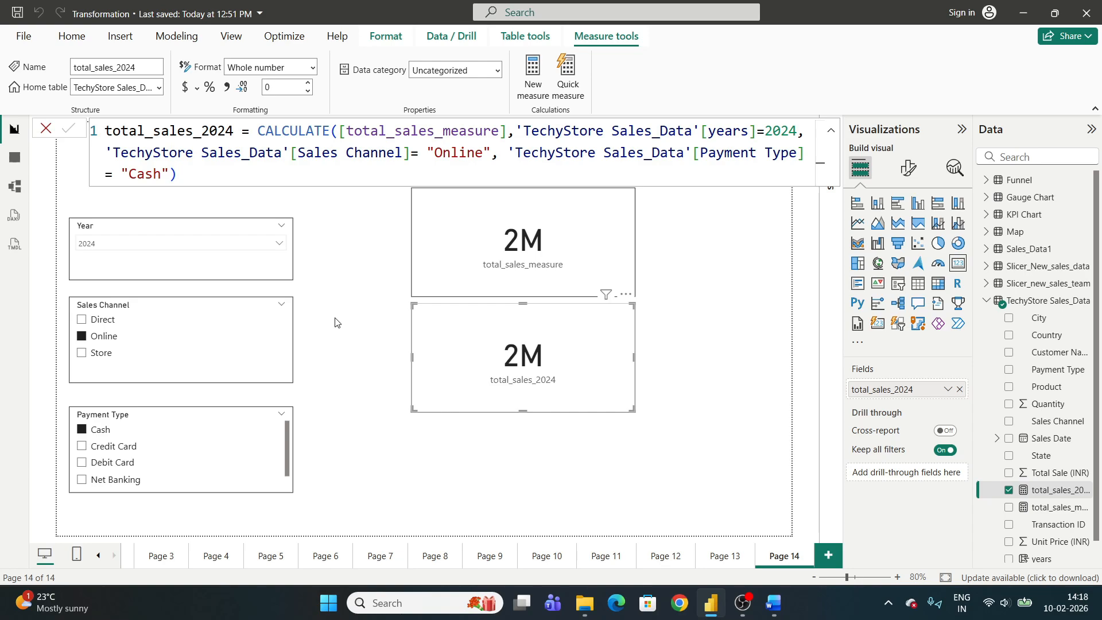
click(335, 323)
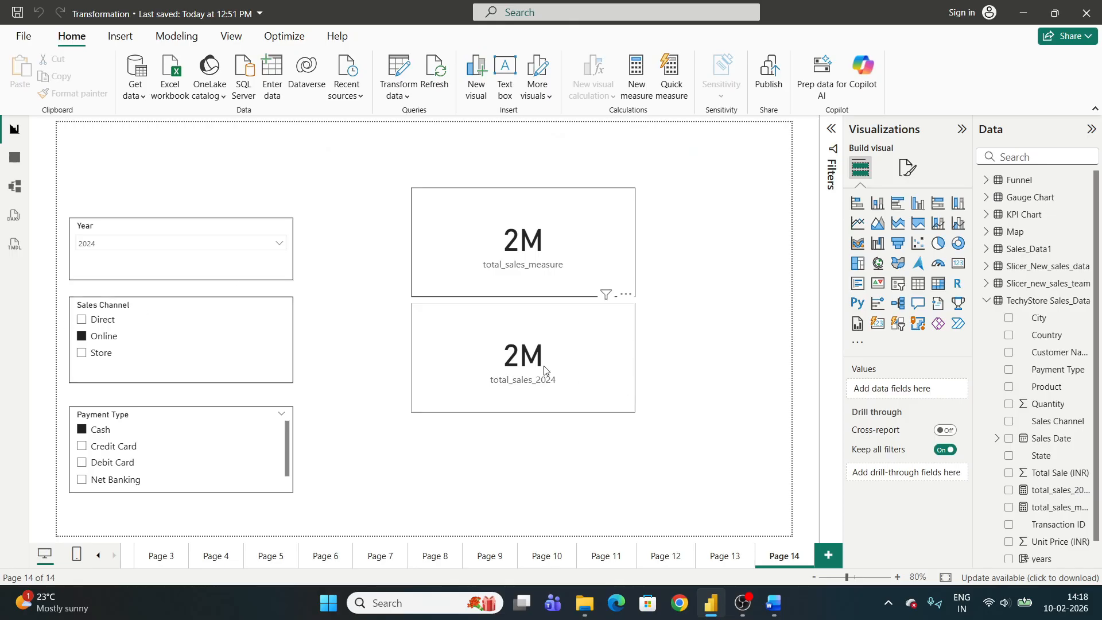
- Compare both cards with the Online and Cash filters cleared, and with Direct combined with Credit Card, Debit Card and Net Banking
click(83, 339)
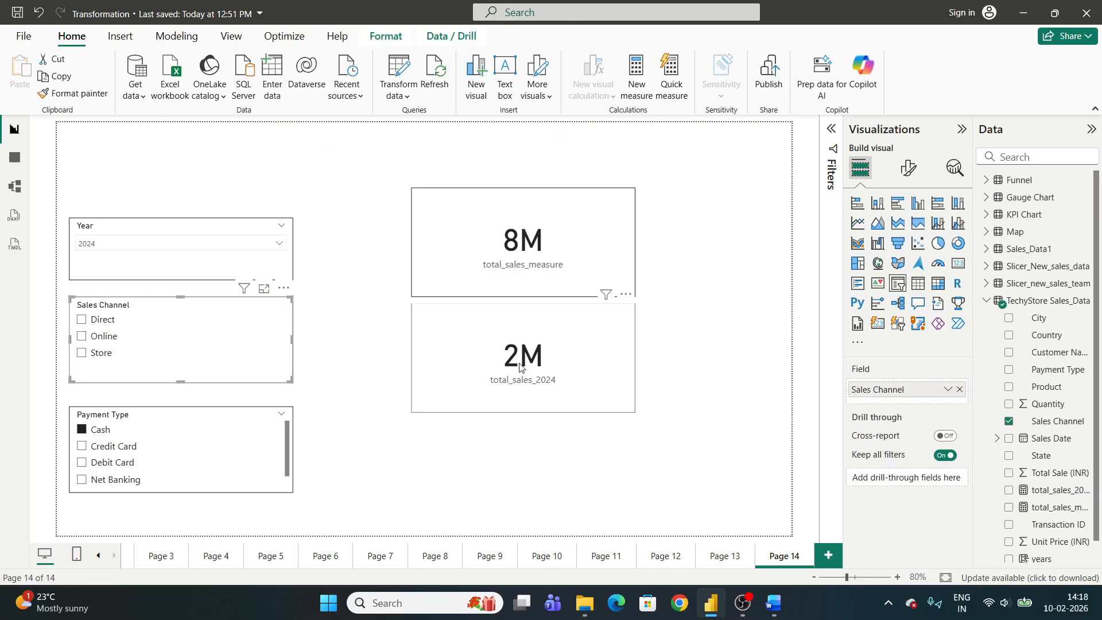
click(85, 430)
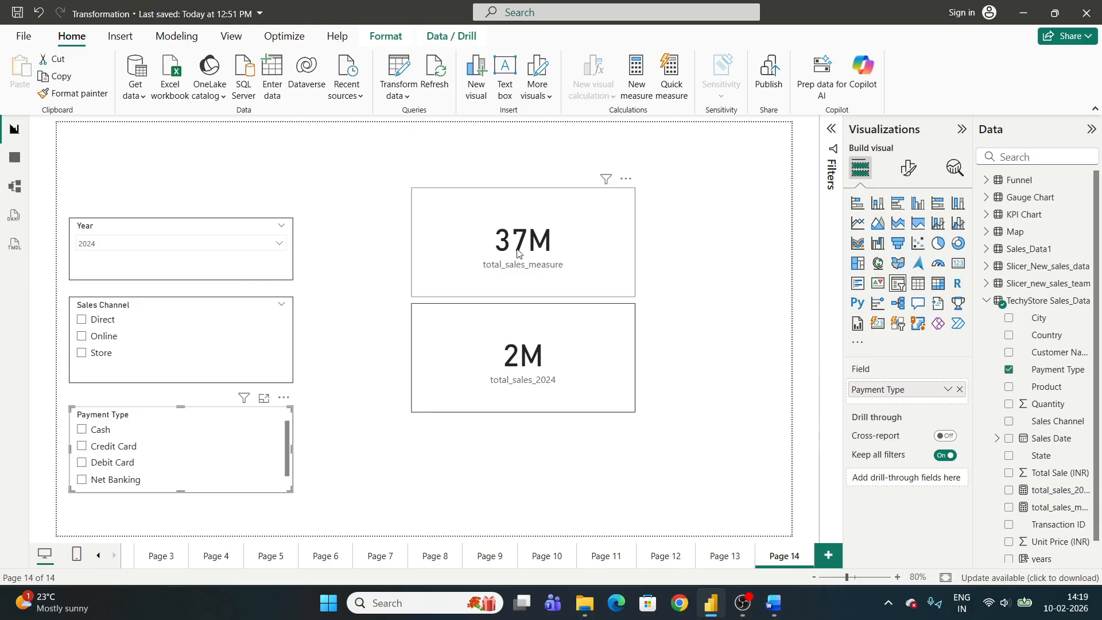
click(83, 337)
click(86, 321)
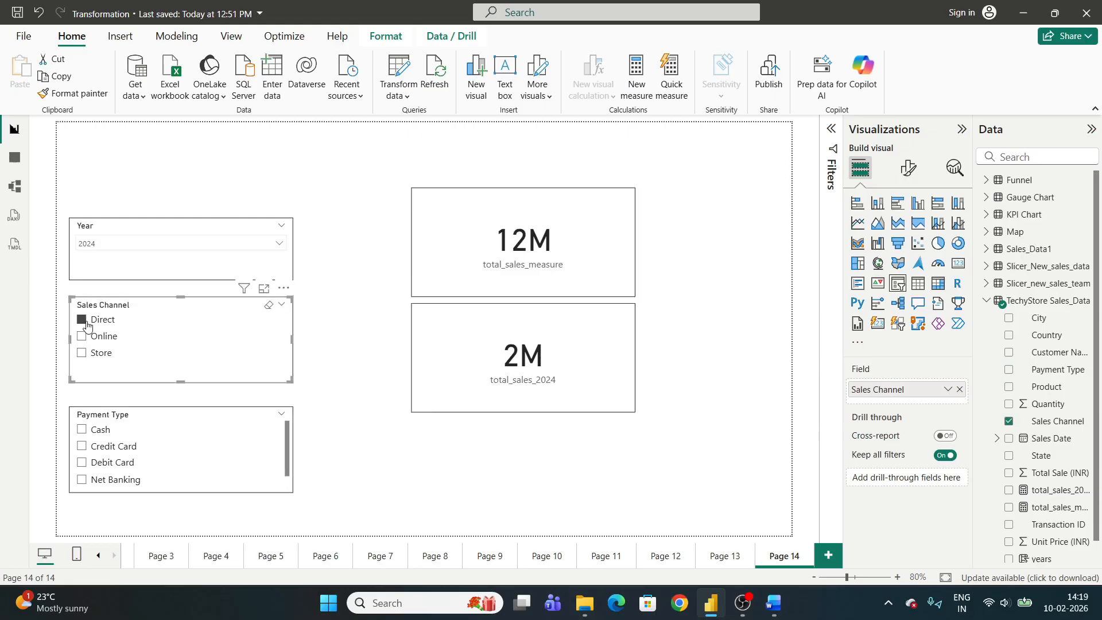
click(83, 447)
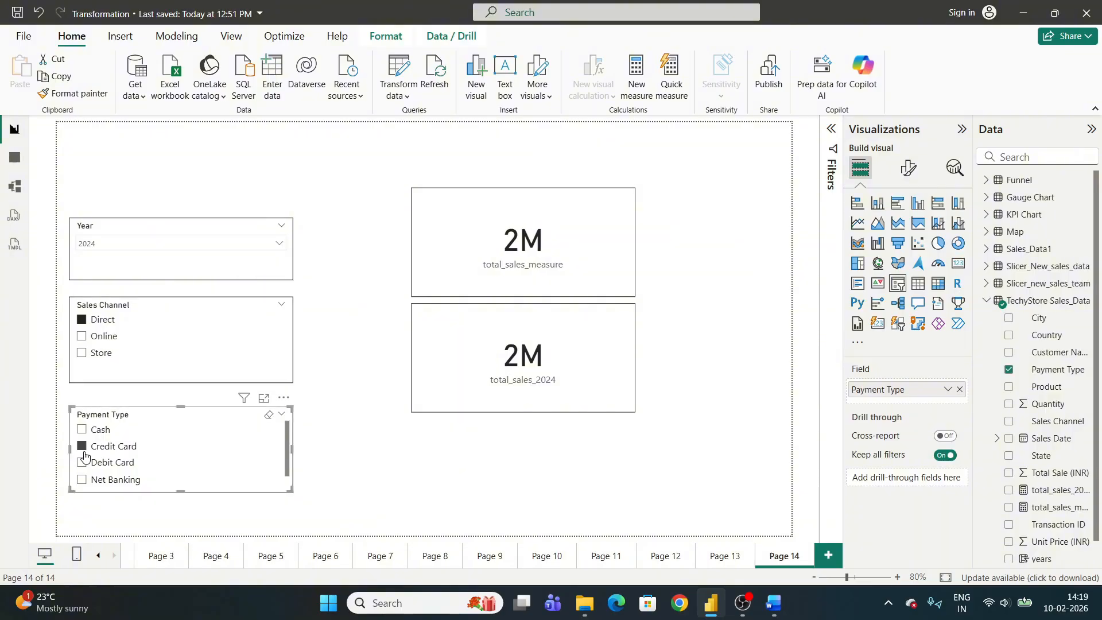
click(82, 463)
click(82, 478)
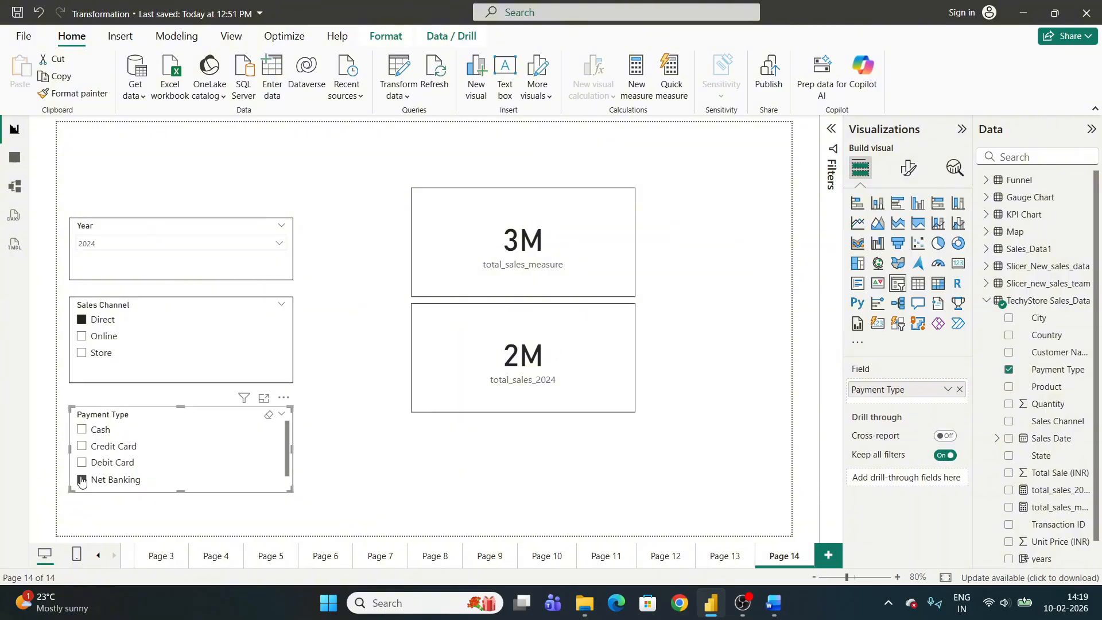
- Compare both cards for Online and Store with different payment types, ending with only Cash selected and no sales channel
click(84, 336)
click(95, 355)
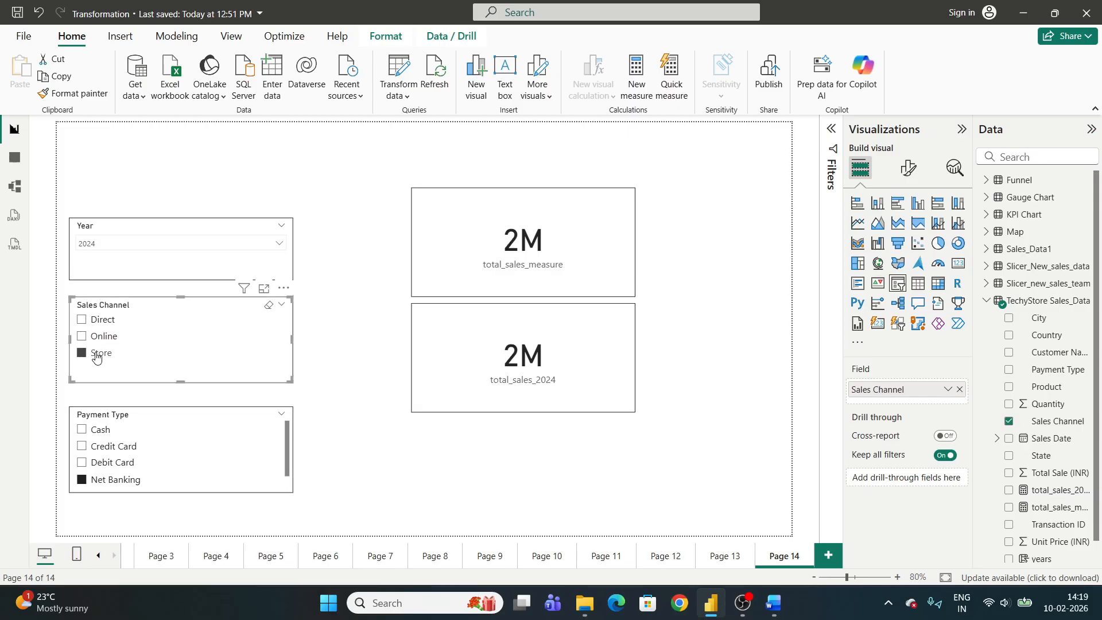
click(82, 463)
click(82, 463)
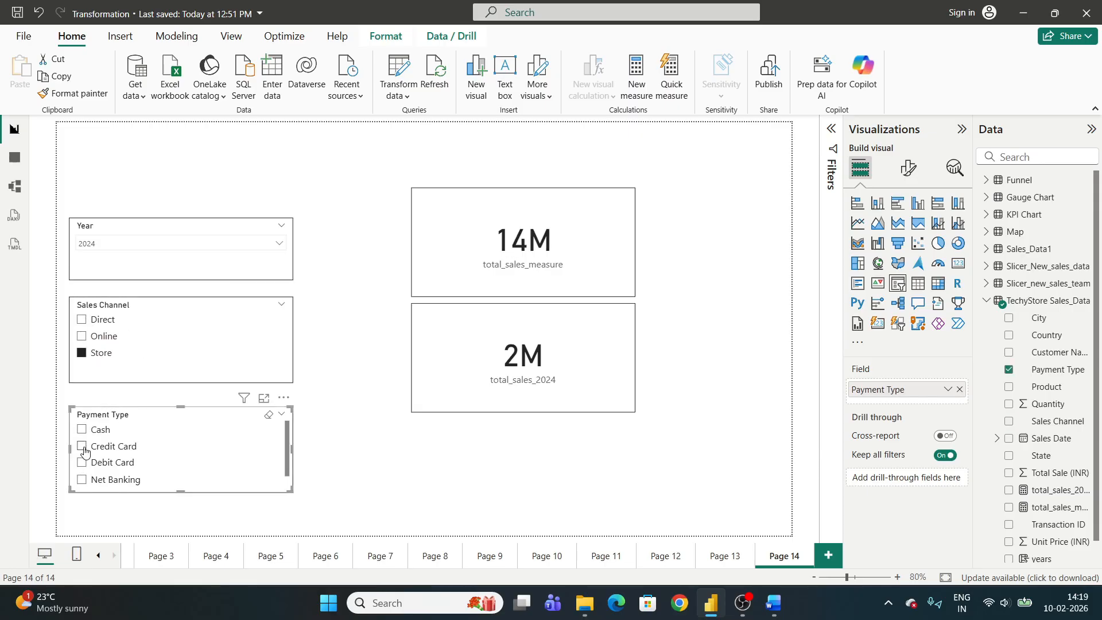
click(84, 448)
click(83, 462)
click(83, 430)
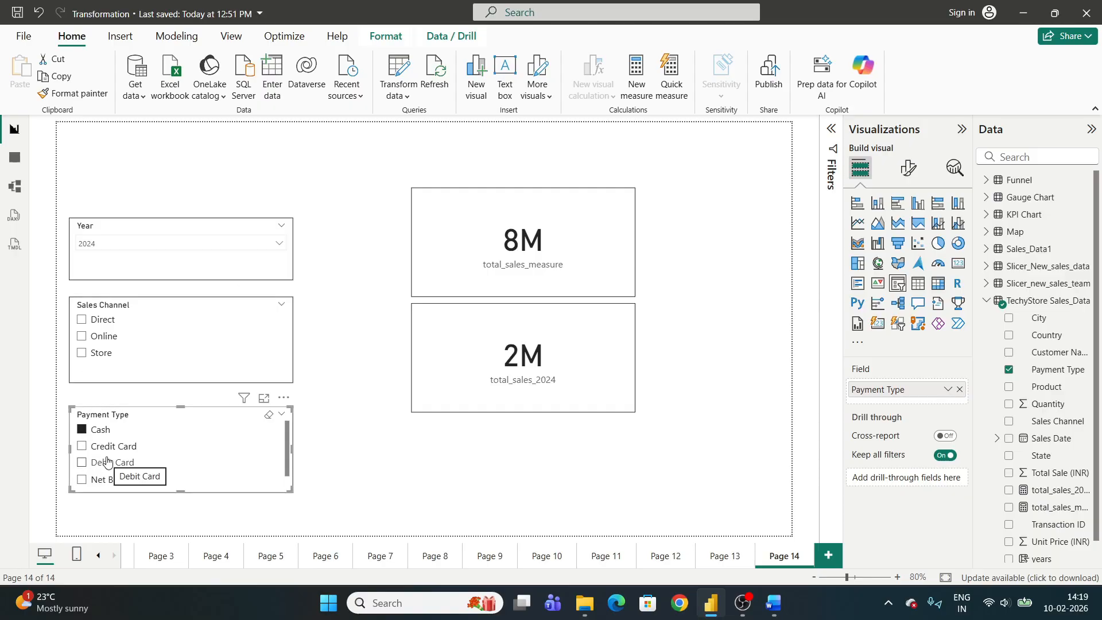
- Review the year, Sales Channel and Payment Type conditions in the total_sales_2024 formula
click(573, 373)
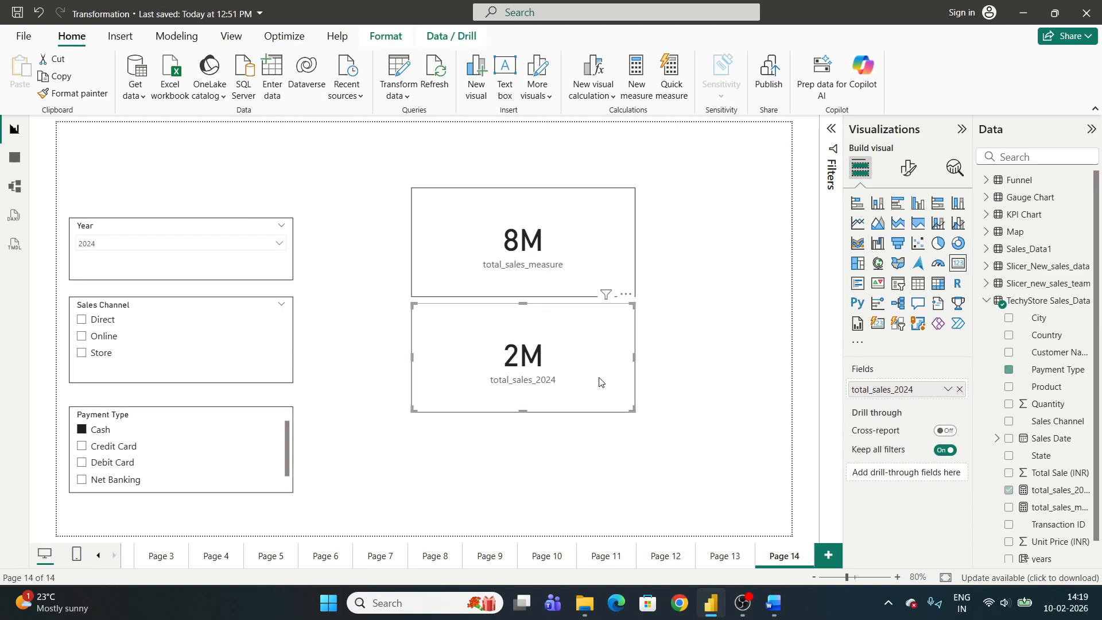
click(1051, 490)
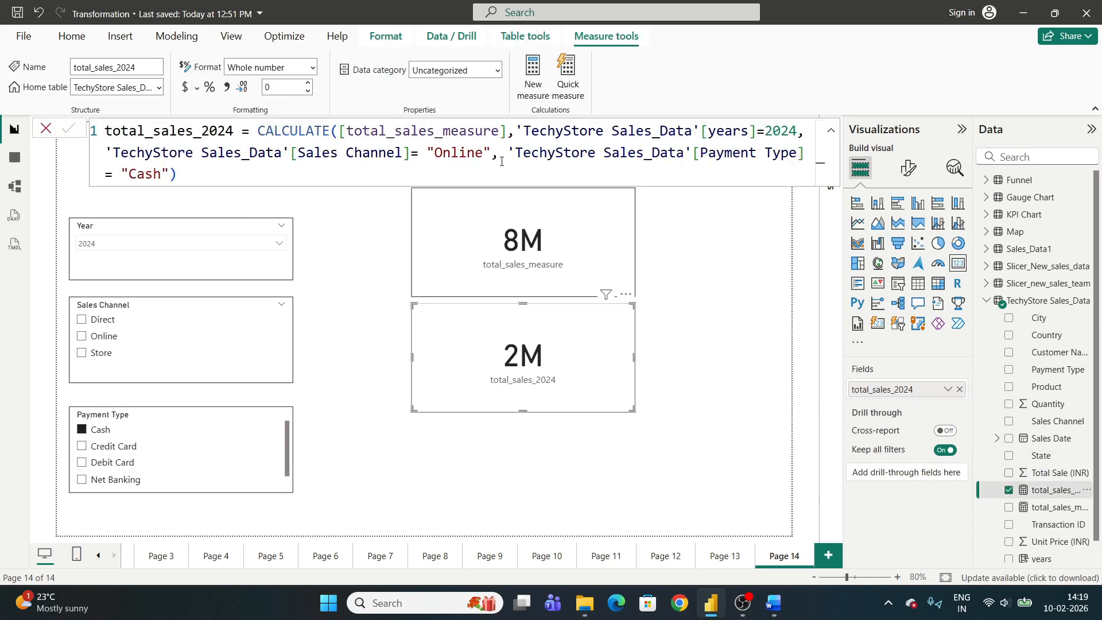
drag(523, 133, 744, 133)
drag(236, 161, 406, 162)
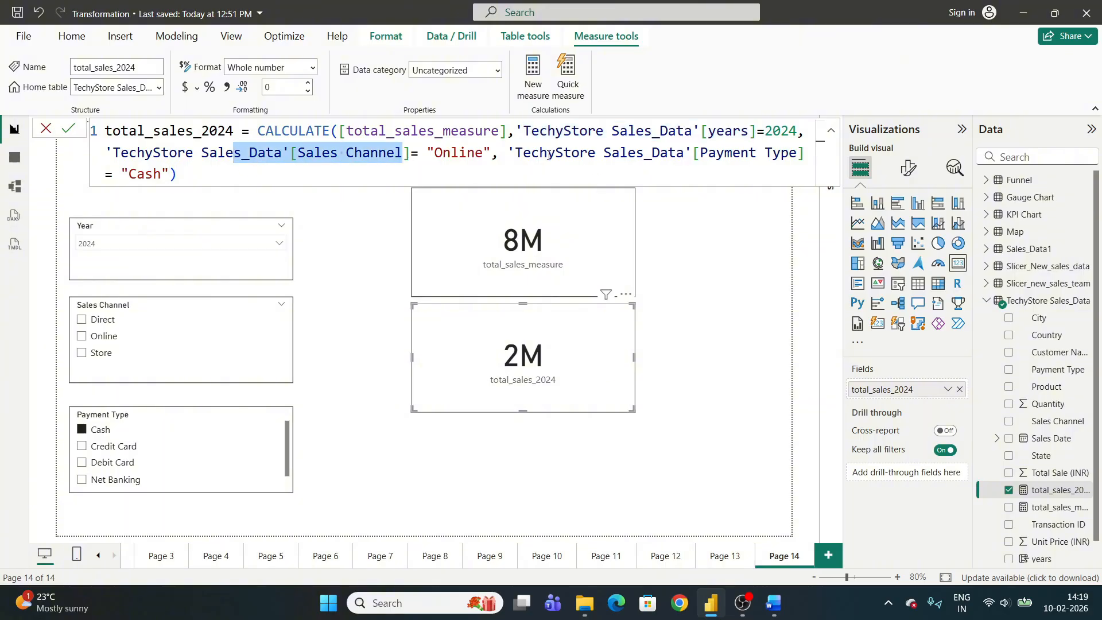
drag(527, 154, 725, 154)
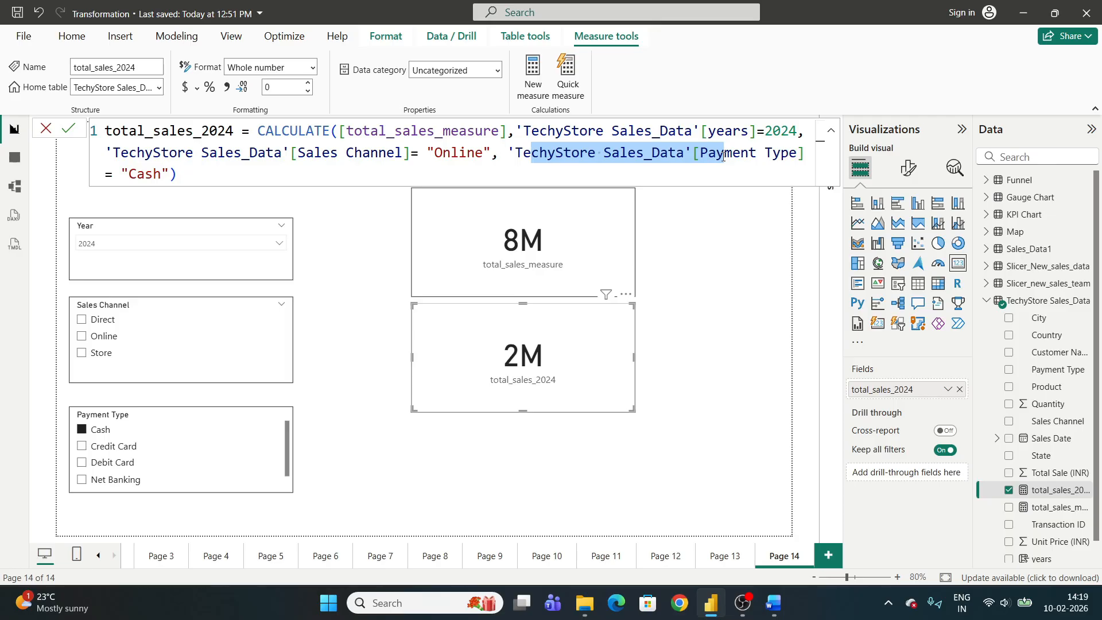
click(728, 281)
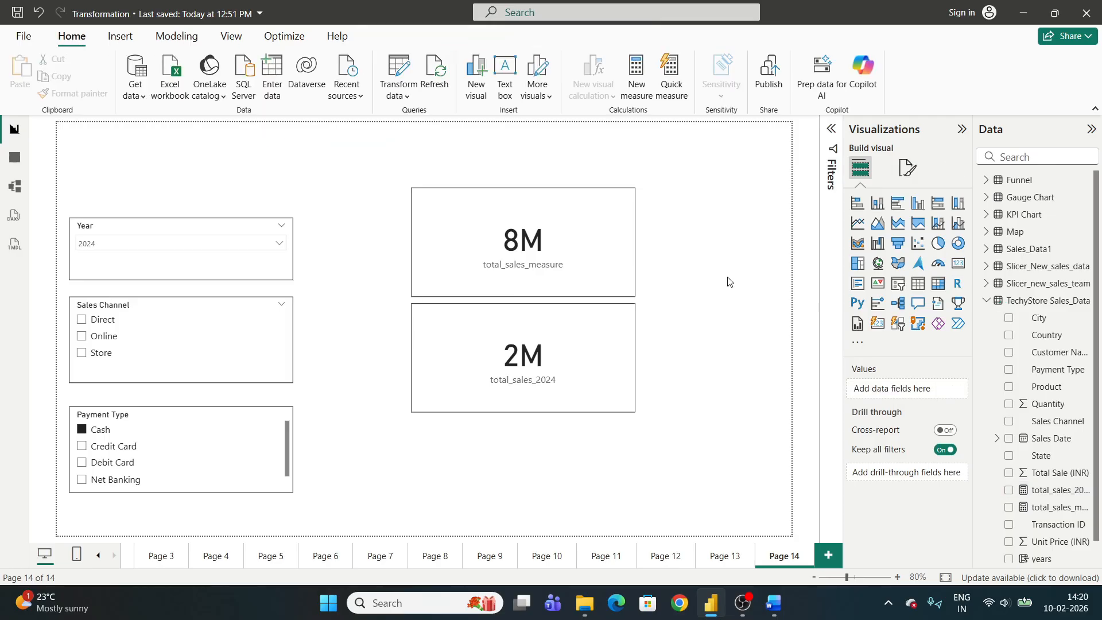
click(1048, 507)
click(1047, 491)
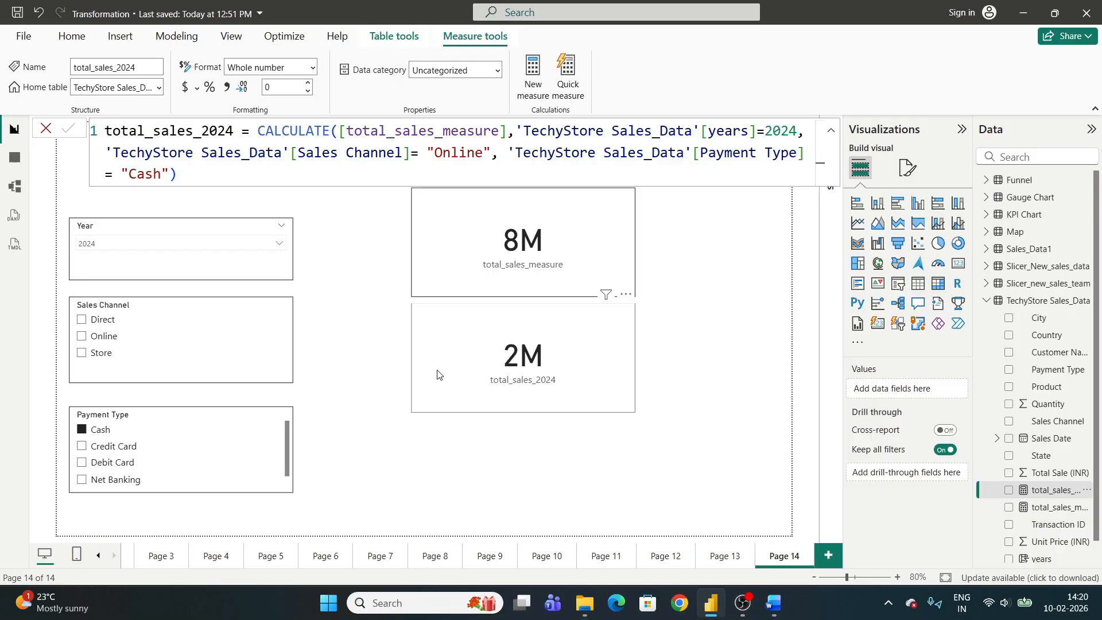
- Rename the total_sales_2024 field on the lower card to "direct_cash sales in 2024" and save the report
click(550, 390)
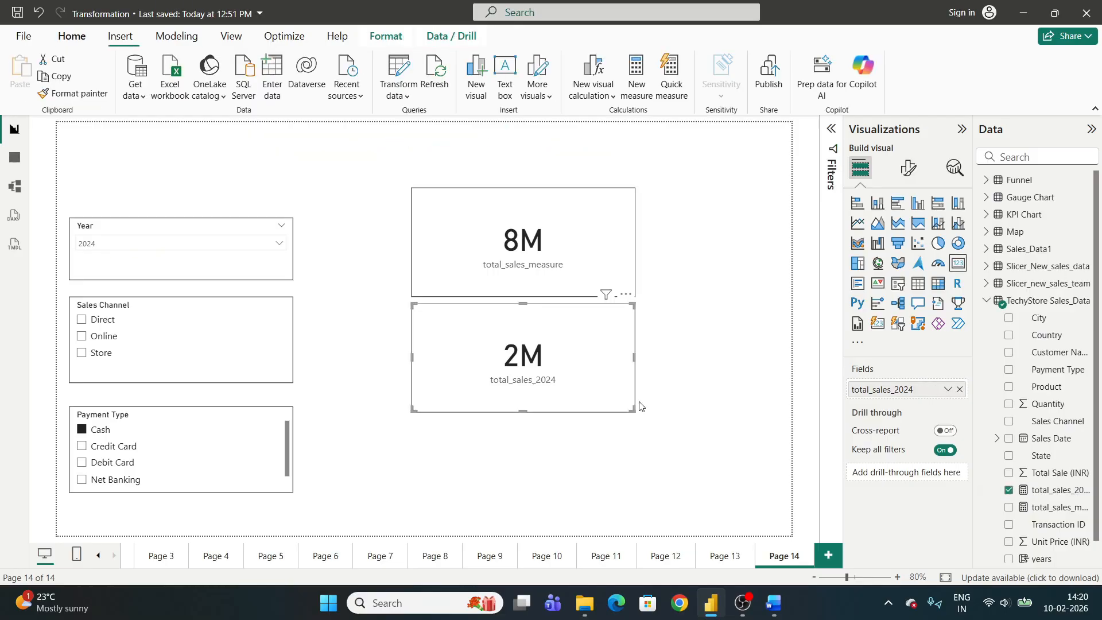
double_click(913, 390)
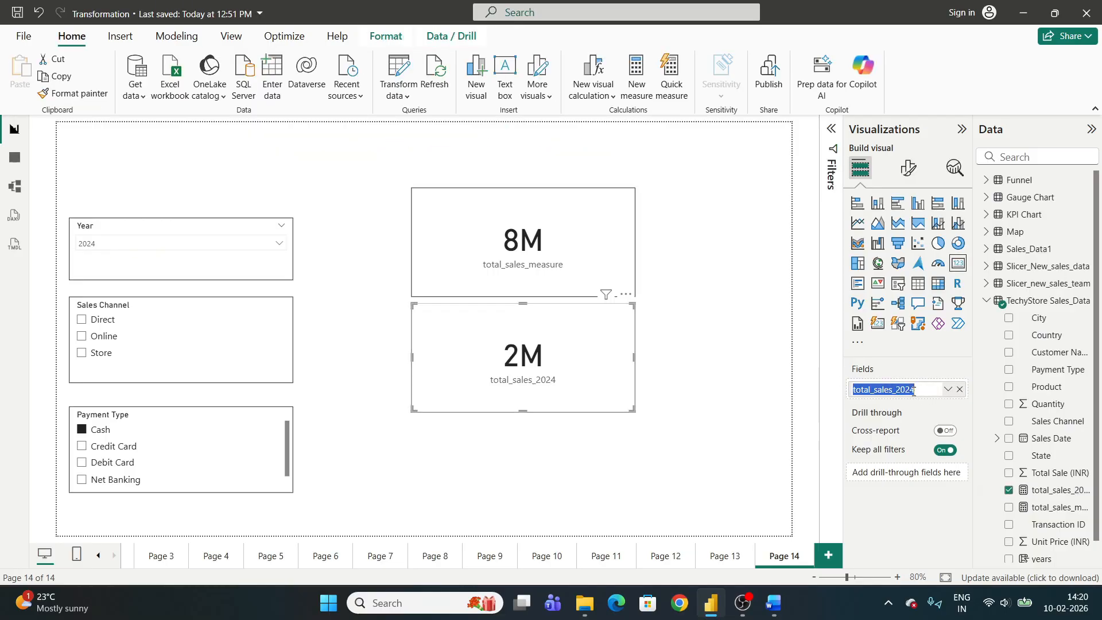
text(direct_cash sal)
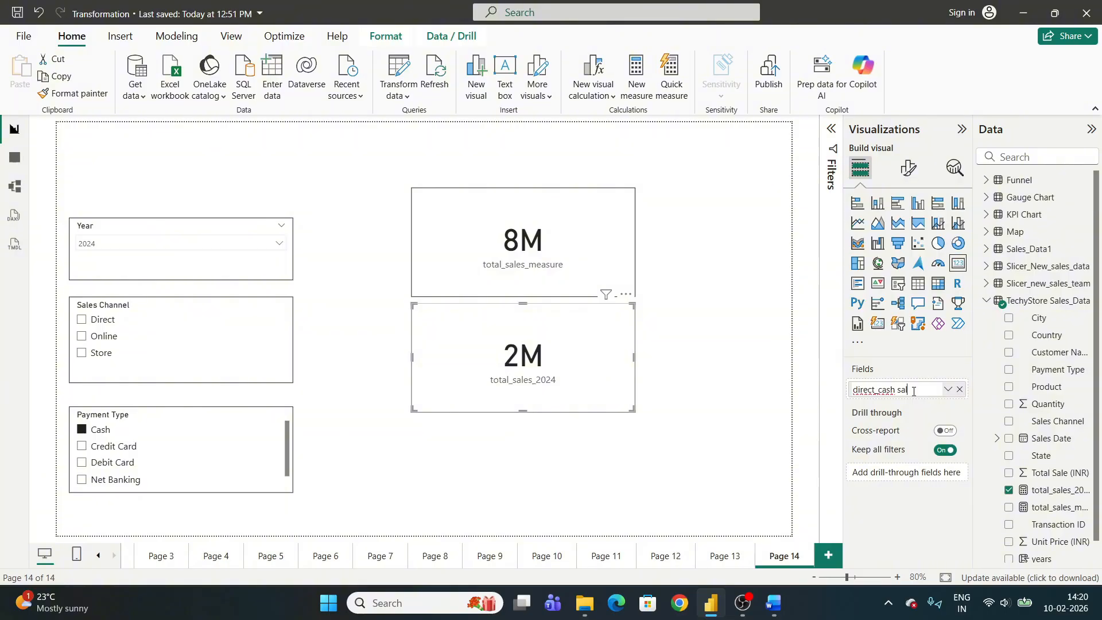
text(es in 2024)
key(Return)
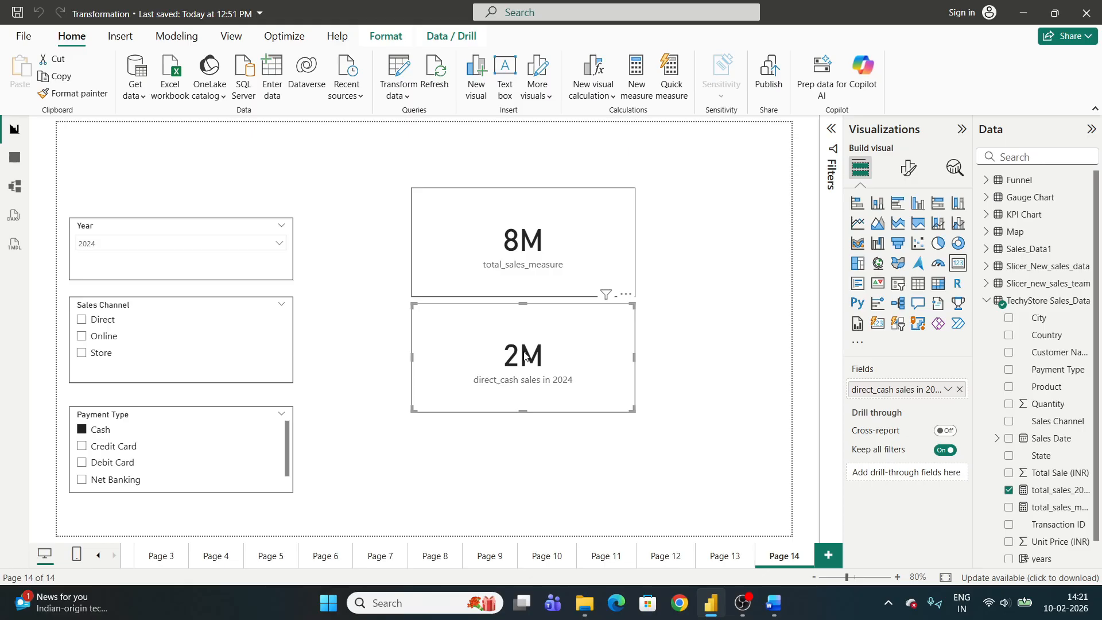
click(689, 369)
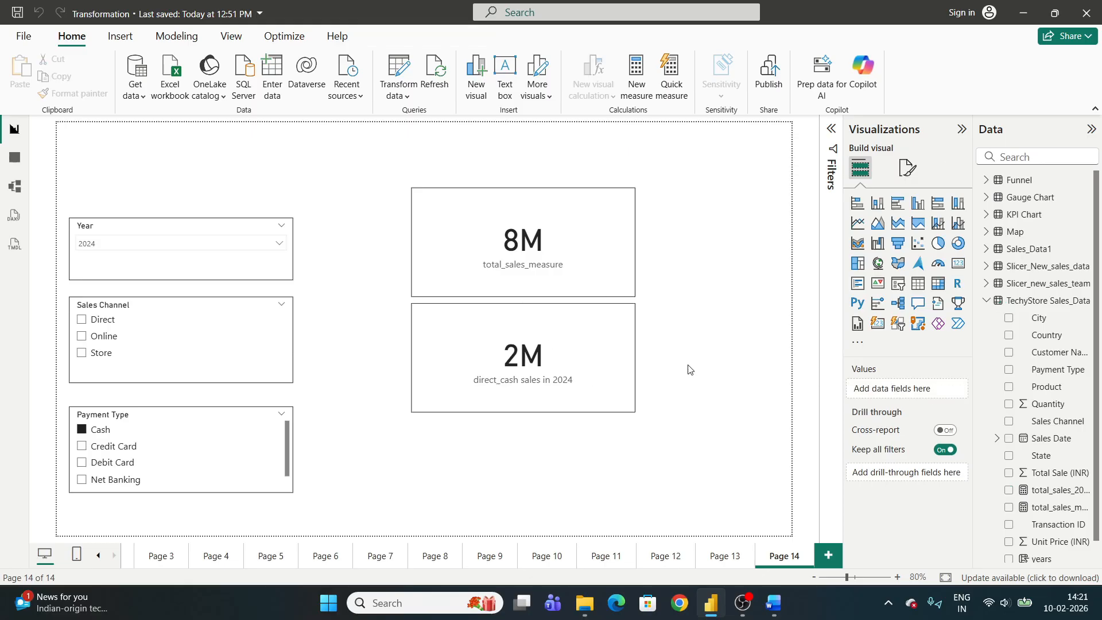
key(ctrl+s)
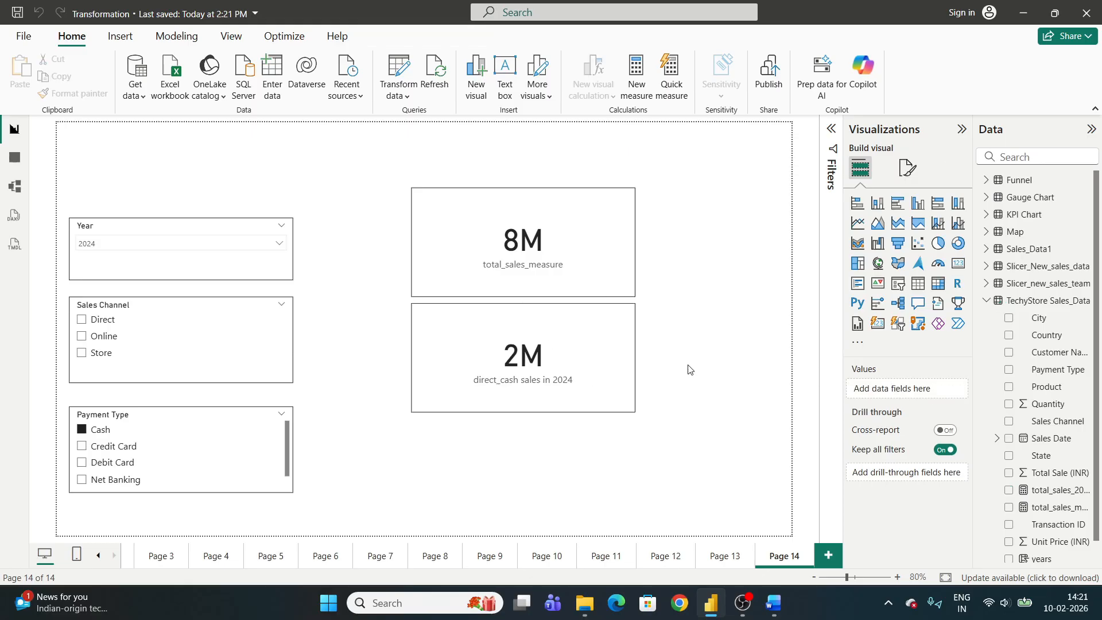
- Replace all filter conditions in the total_sales_2024 formula with ALL('TechyStore Sales_Data'[Product]) and commit the measure
click(624, 376)
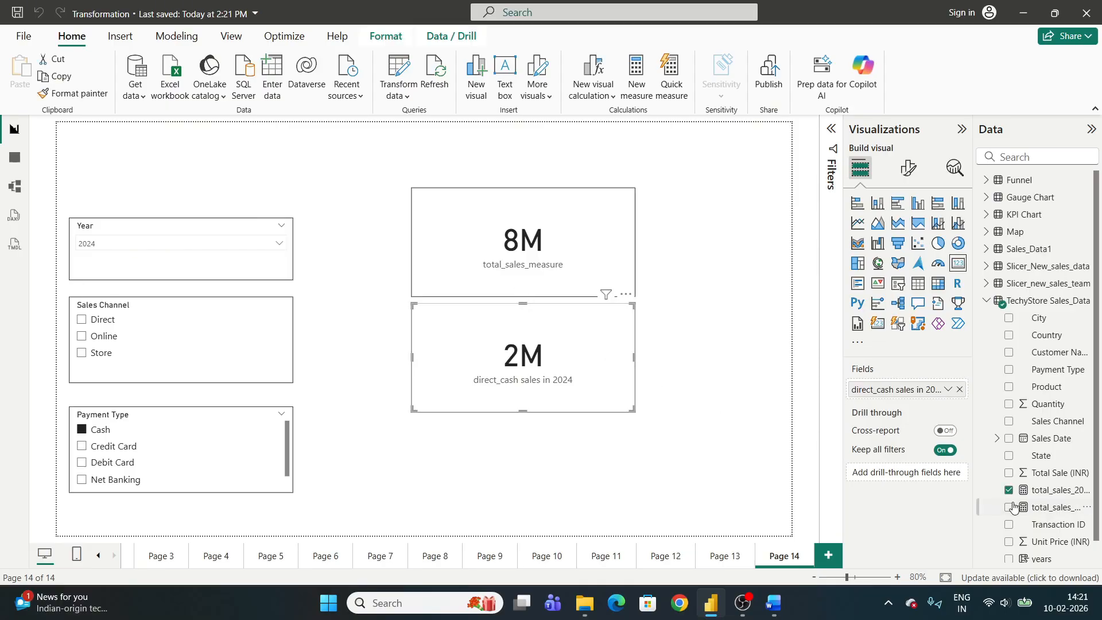
click(1050, 489)
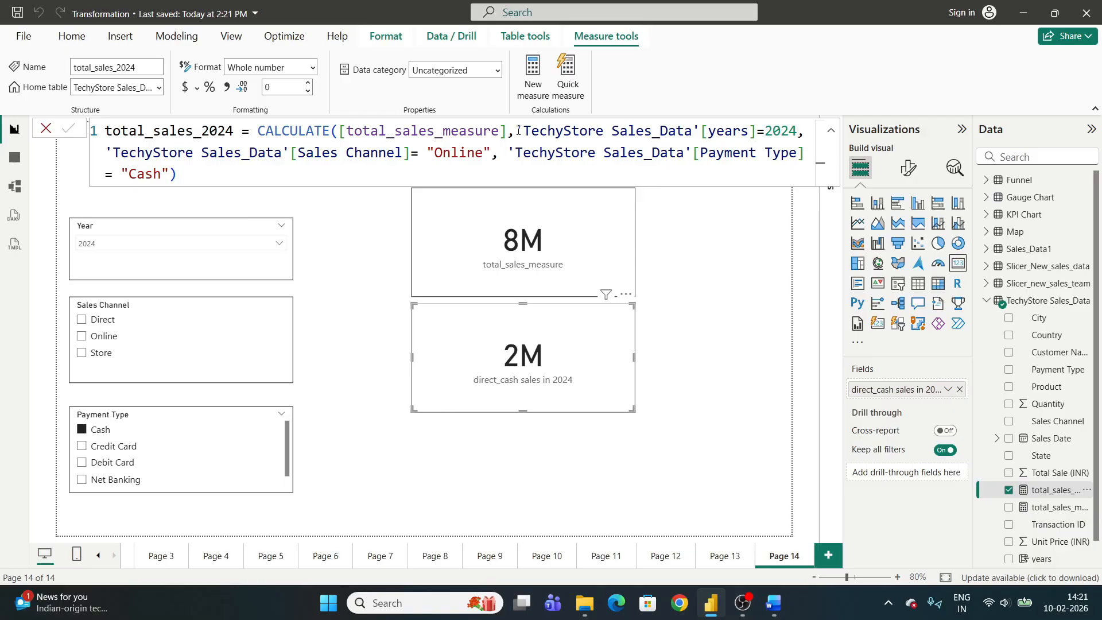
drag(518, 131, 505, 173)
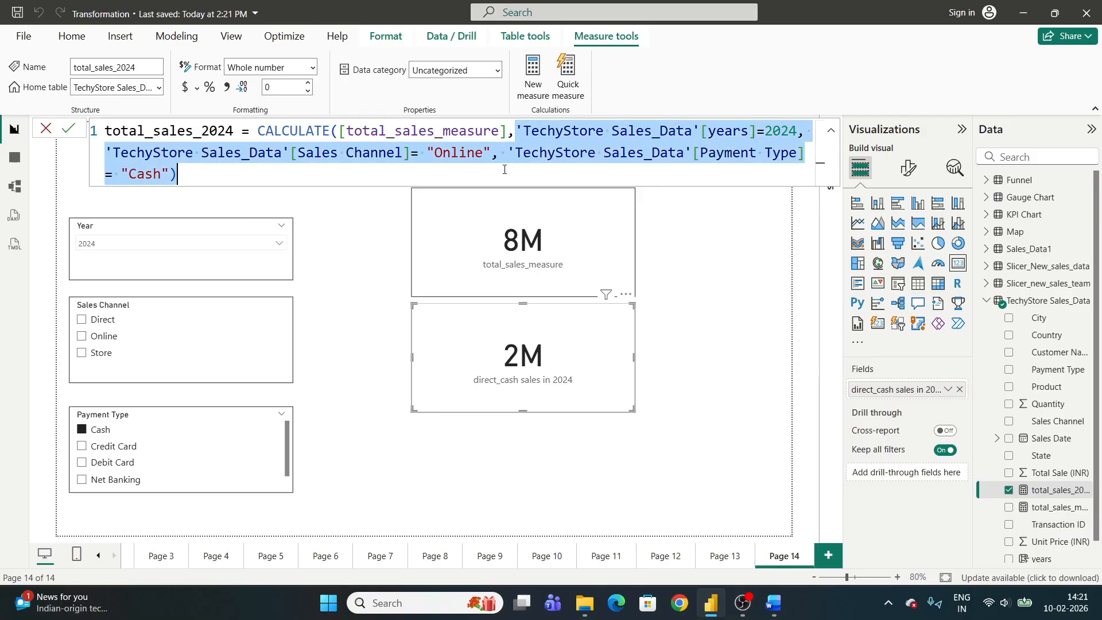
key(BackSpace)
text(ALL()
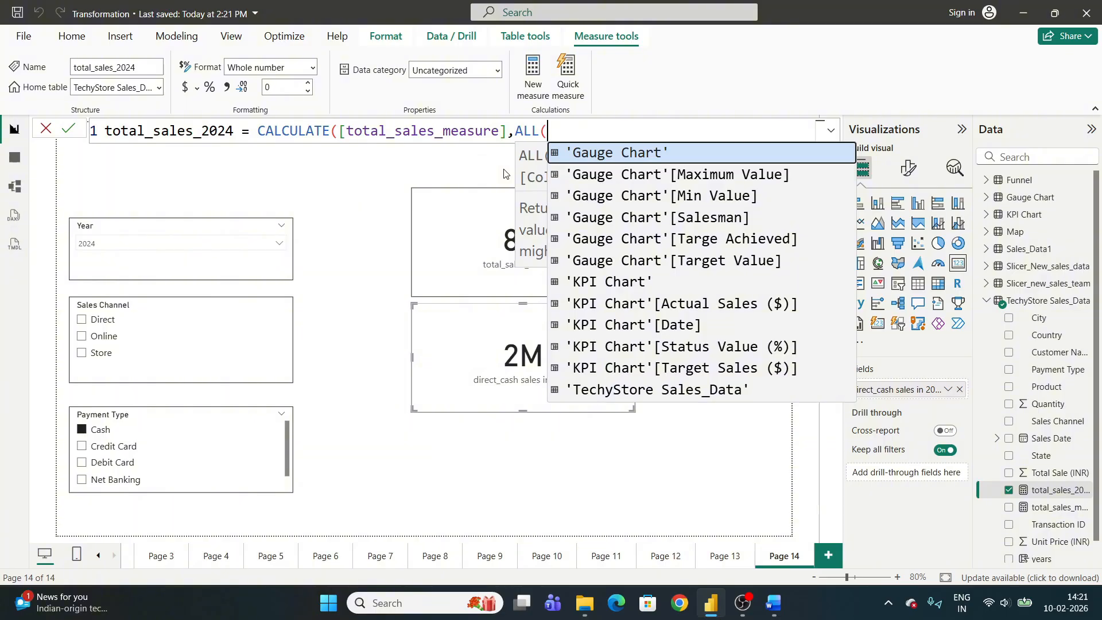
text(pr)
key(Tab)
text())
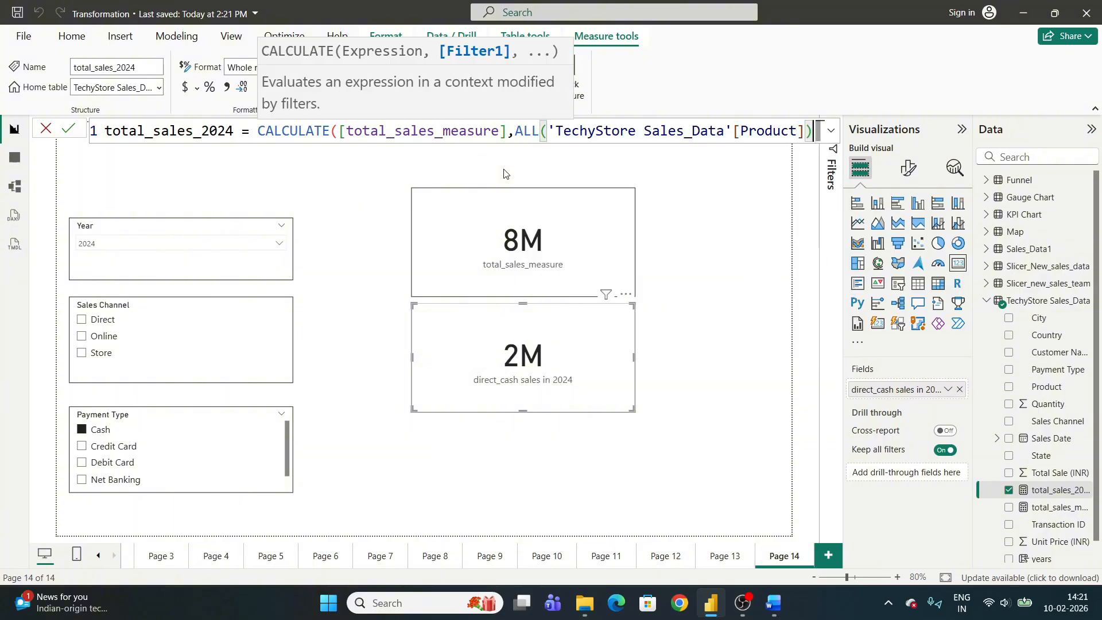
text())
key(Return)
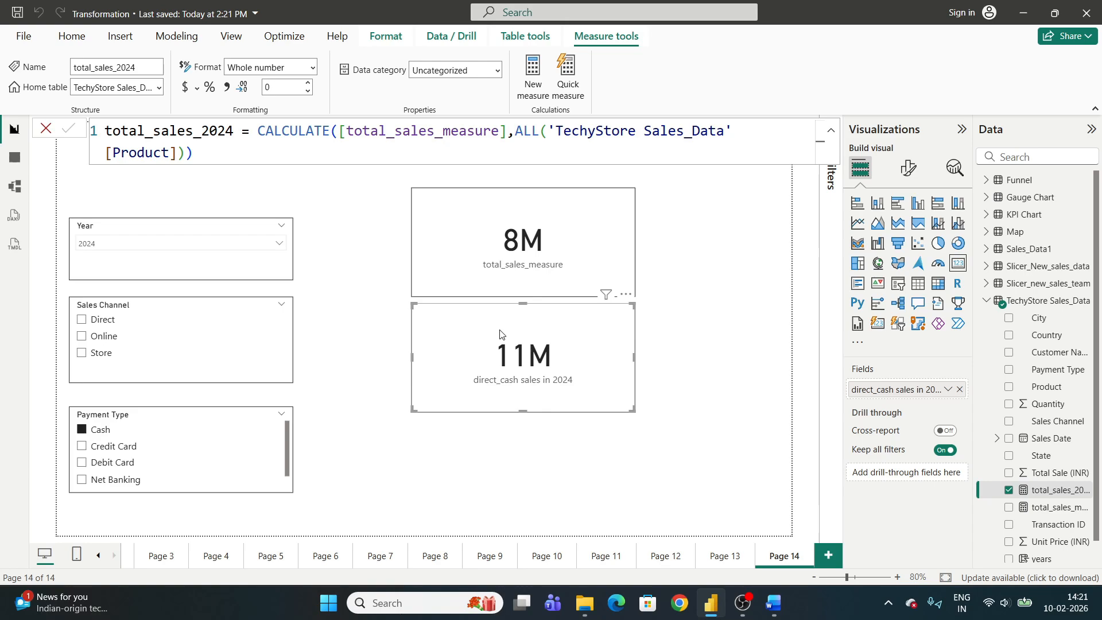
- Rename the total_sales_2024 measure to total_sales_all in its formula and commit it
drag(234, 137, 197, 136)
key(BackSpace)
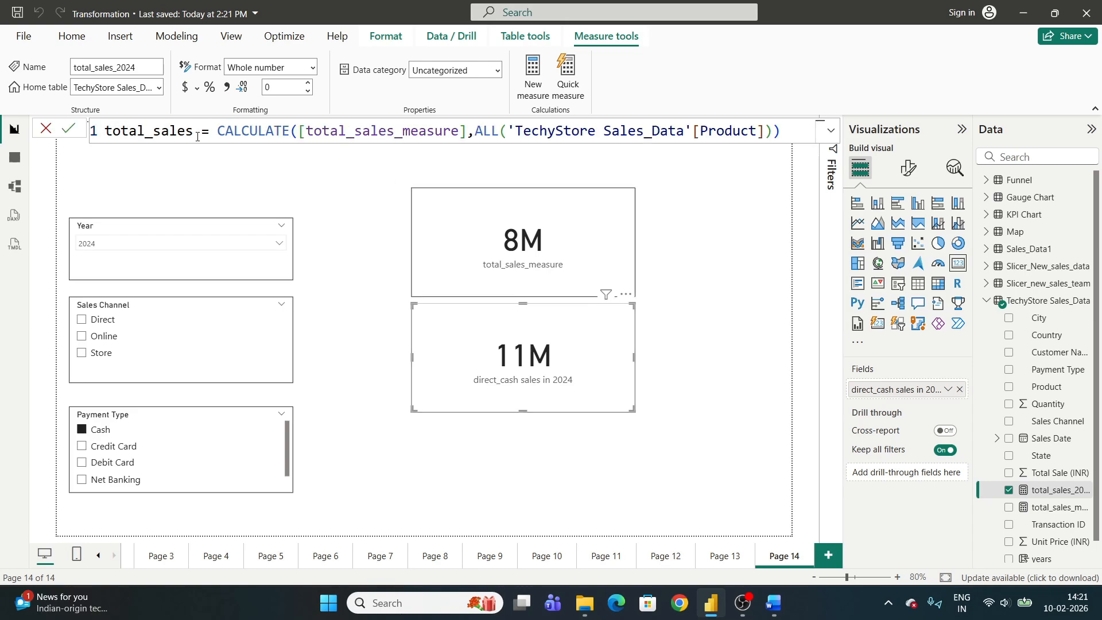
double_click(206, 125)
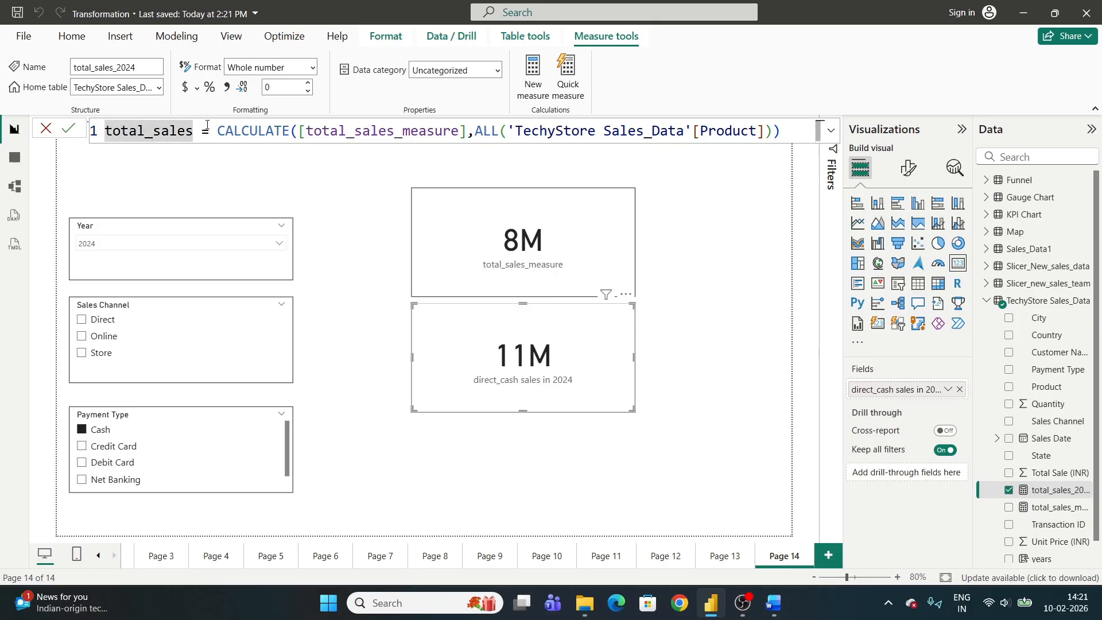
key(Right)
text(_all)
key(Return)
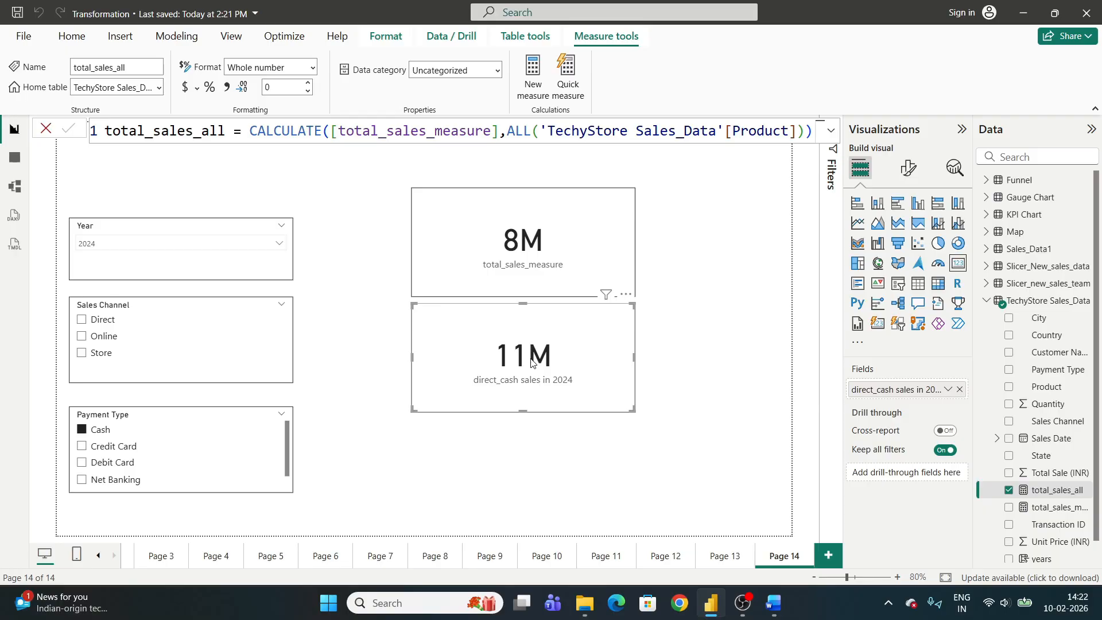
- Filter Sales Channel to Store and delete the Payment Type slicer from the page
click(251, 354)
click(256, 435)
key(Delete)
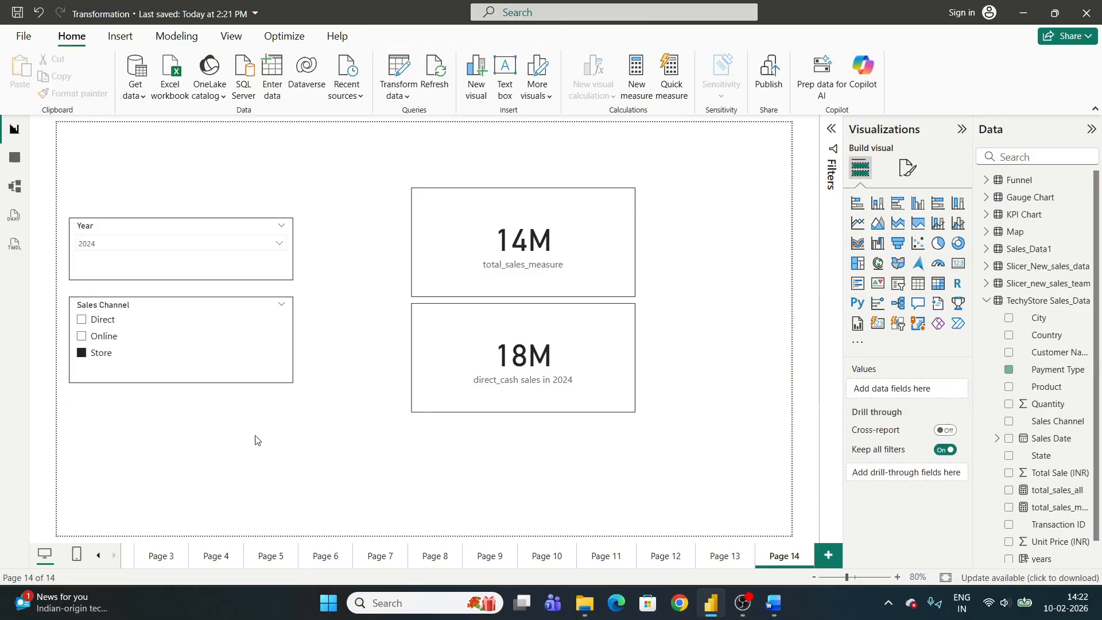
- Clear the 2024 selection in the Year slicer, and compare both cards with no sales channel and with Online selected
click(229, 243)
click(109, 264)
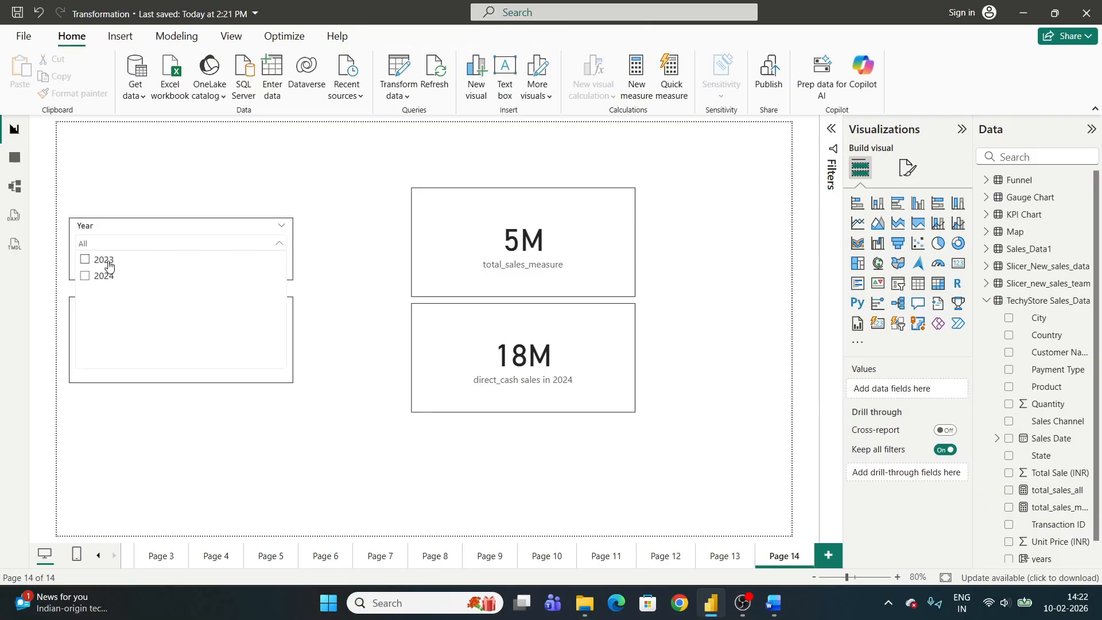
click(396, 260)
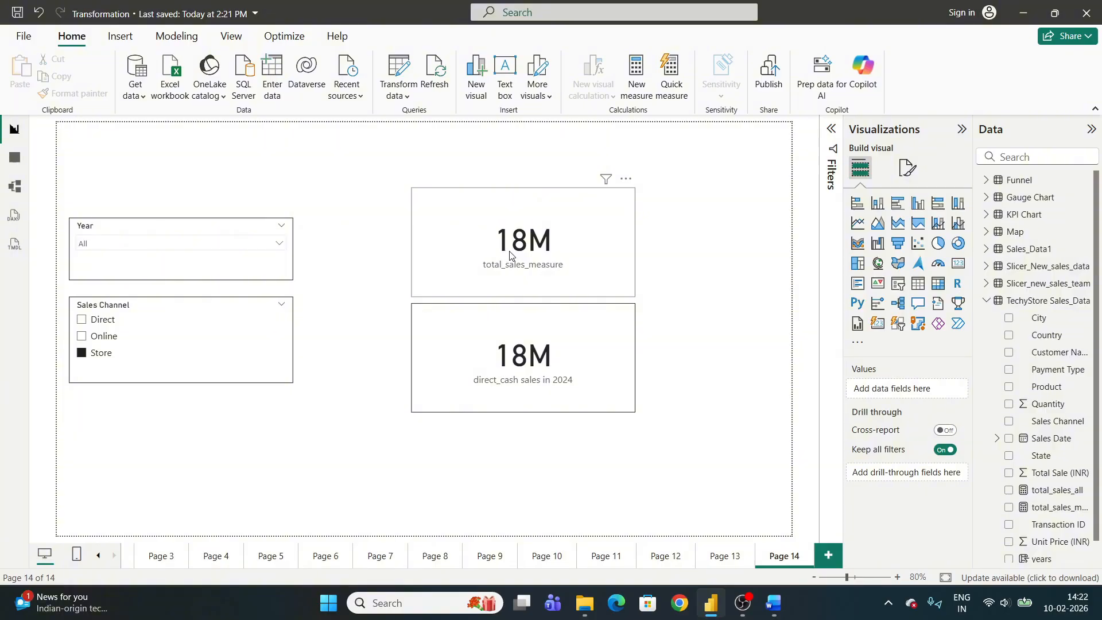
click(92, 357)
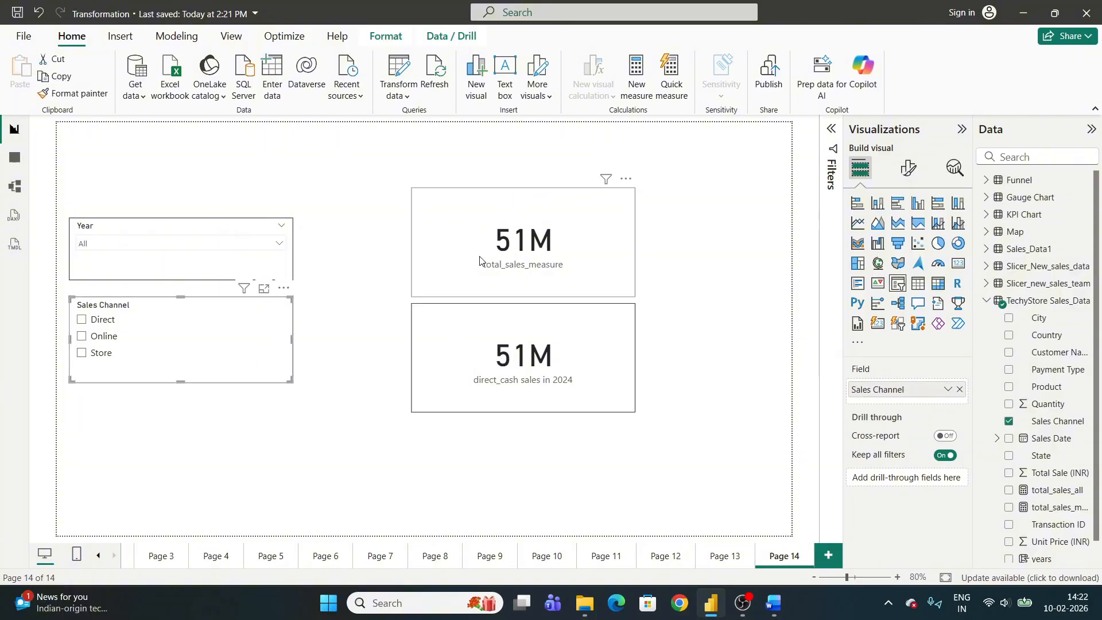
click(82, 336)
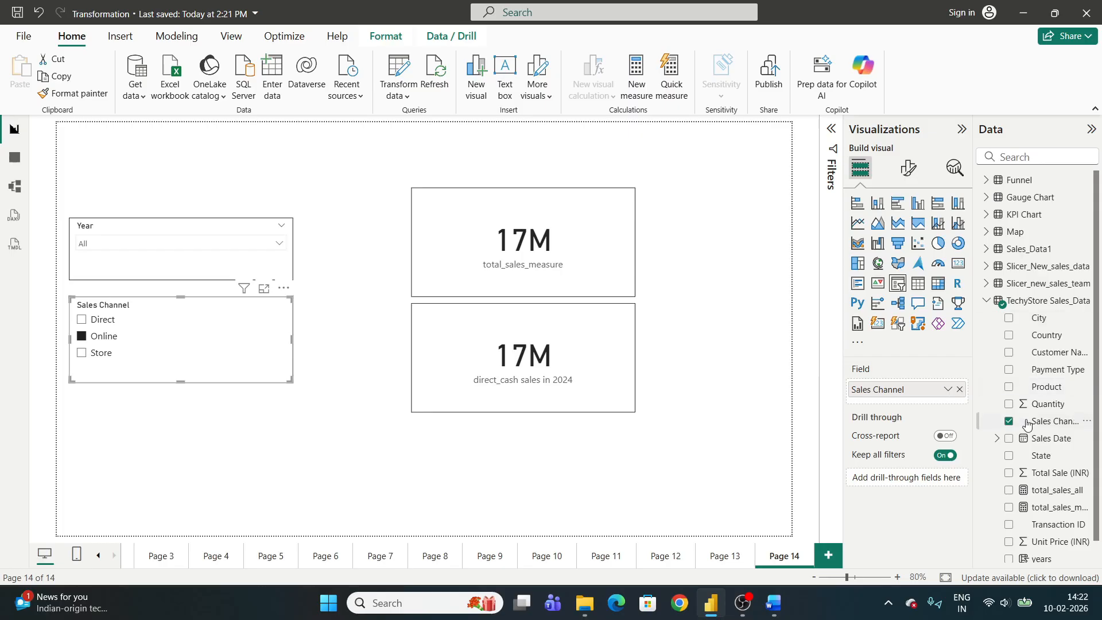
- Replace Sales Channel with Product in the lower slicer and filter it to Camera
click(1009, 422)
scroll(1029, 423, down, 1)
drag(1046, 365, 172, 345)
click(82, 320)
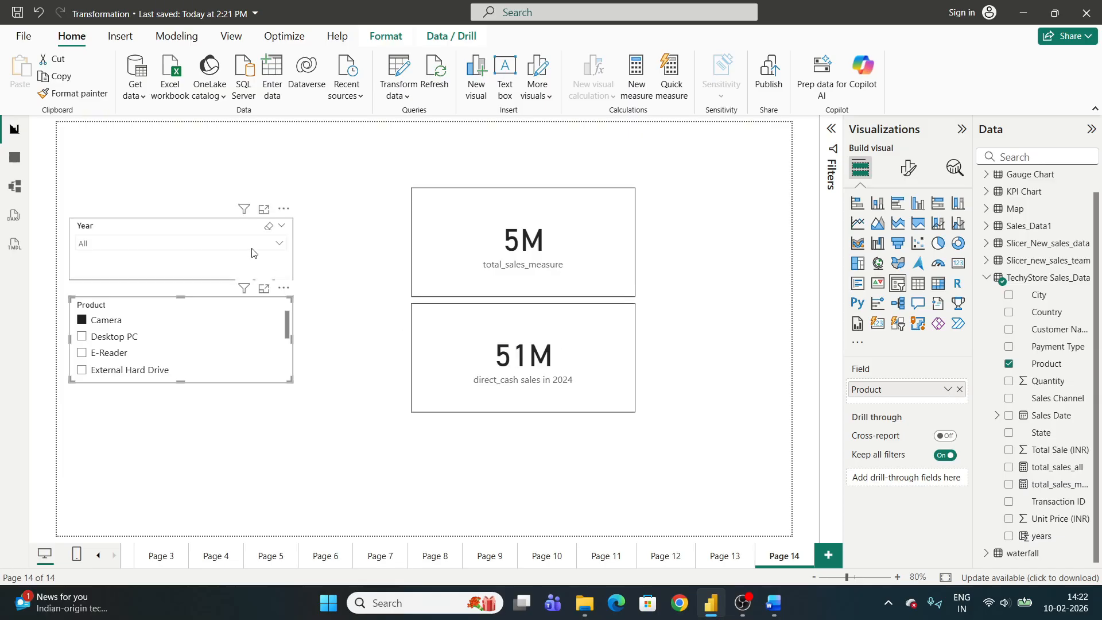
- Arrange the two cards side by side next to the Year slicer, with the total_sales_measure card first
drag(537, 339, 693, 224)
drag(510, 241, 422, 235)
drag(594, 238, 581, 234)
click(732, 366)
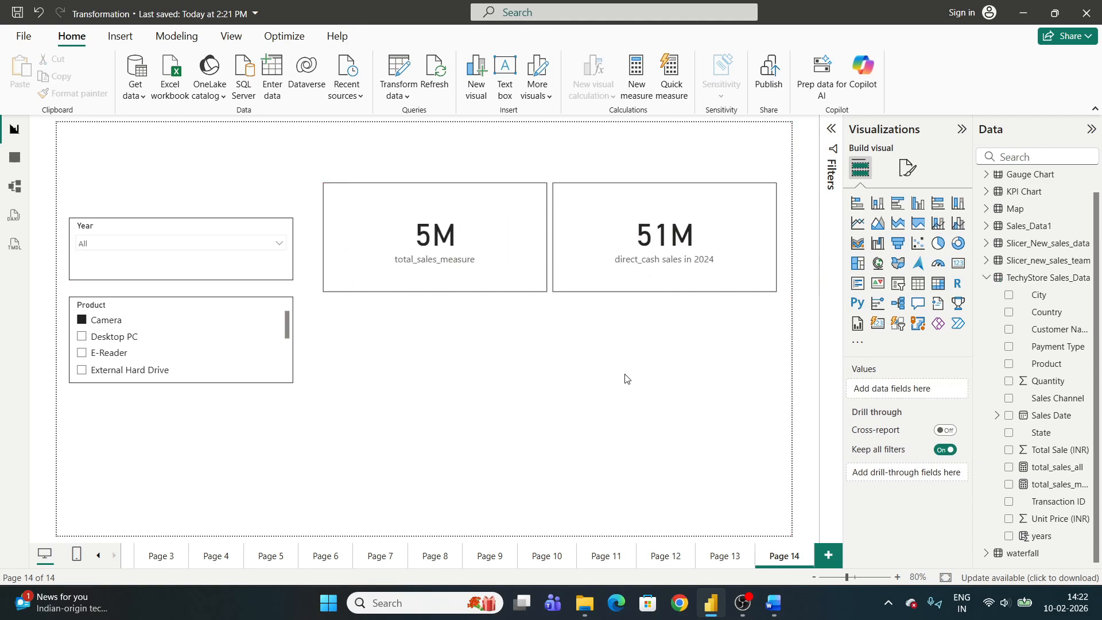
- Insert an empty table visual on the page and delete the Product slicer
click(918, 284)
click(82, 337)
click(959, 389)
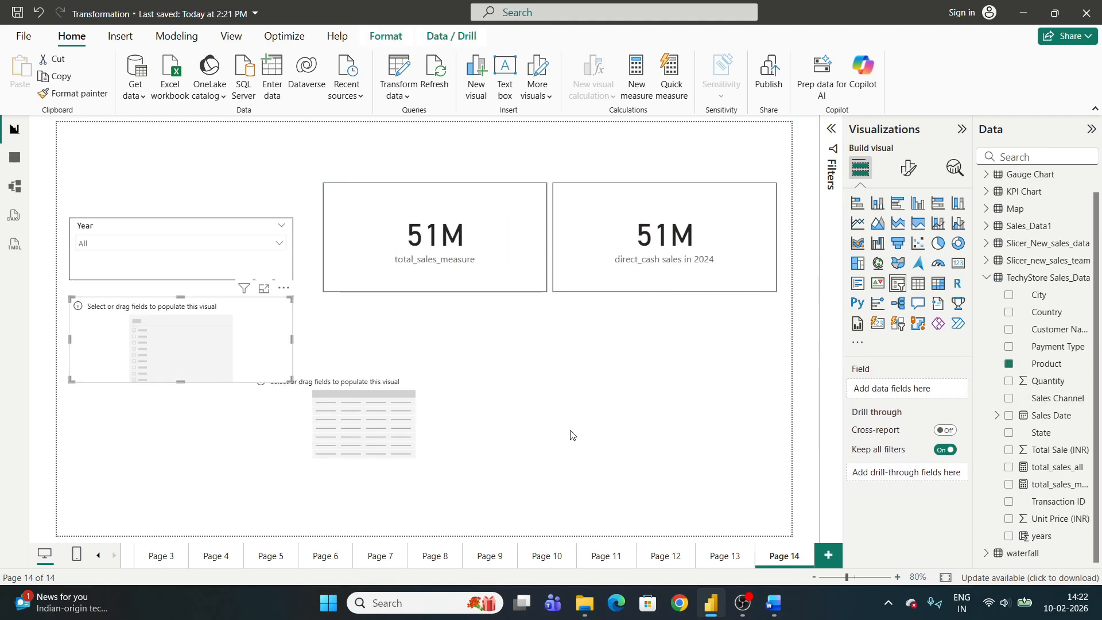
key(Delete)
- Copy the Year slicer's formatting onto the empty table visual with Format painter
click(190, 264)
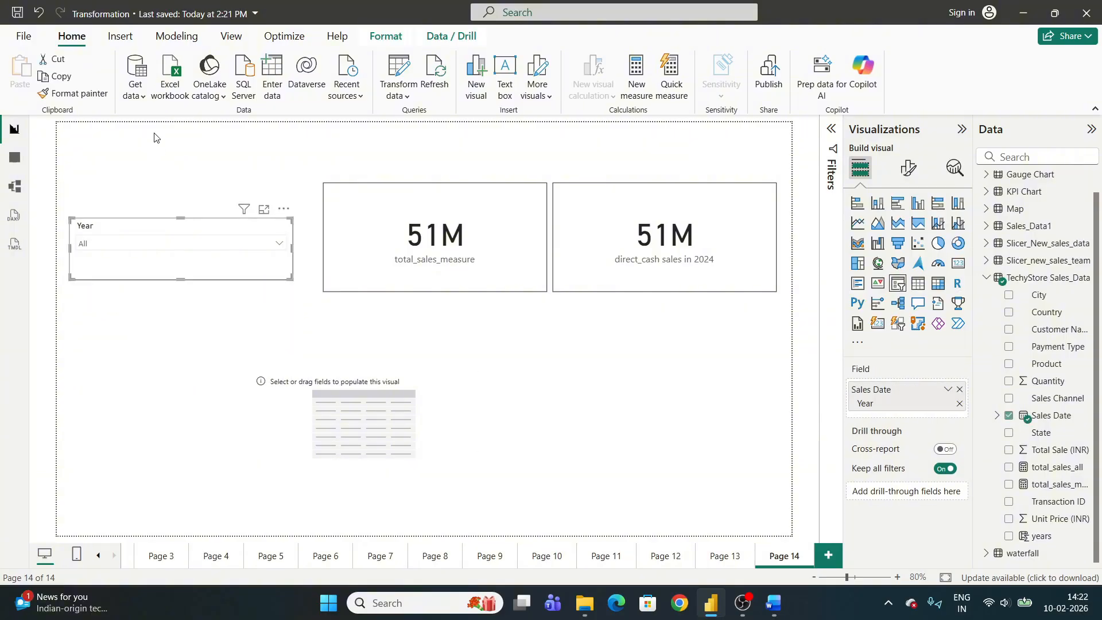
click(86, 93)
click(350, 415)
- Move and enlarge the table below the Year slicer, and add Product and total_sales_measure as its columns
drag(357, 411, 192, 349)
drag(301, 393, 549, 512)
drag(1046, 364, 337, 371)
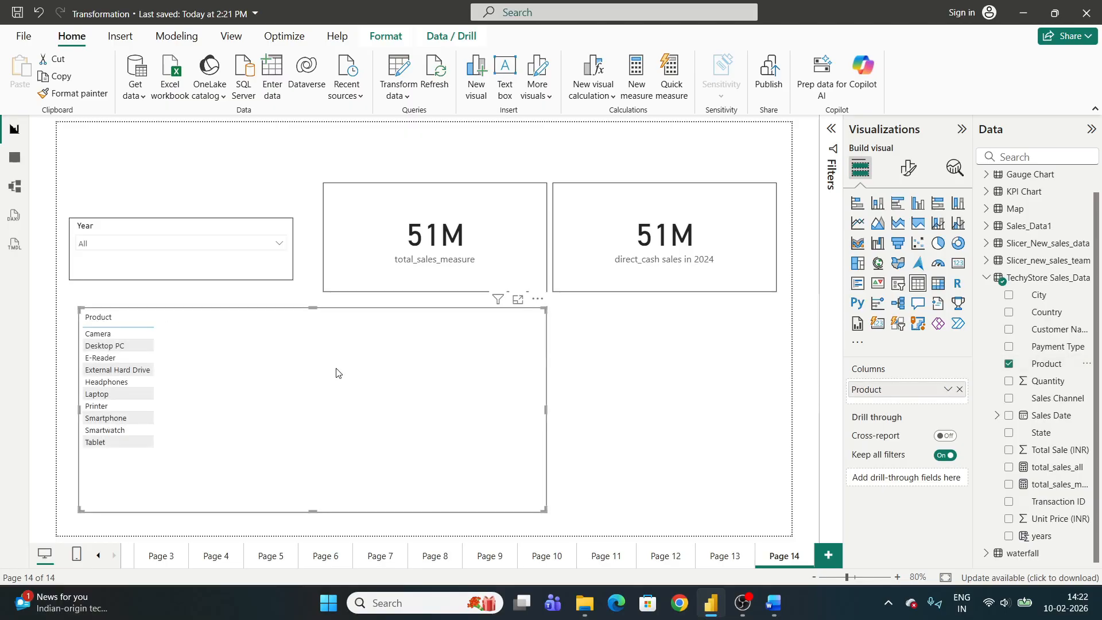
click(1059, 484)
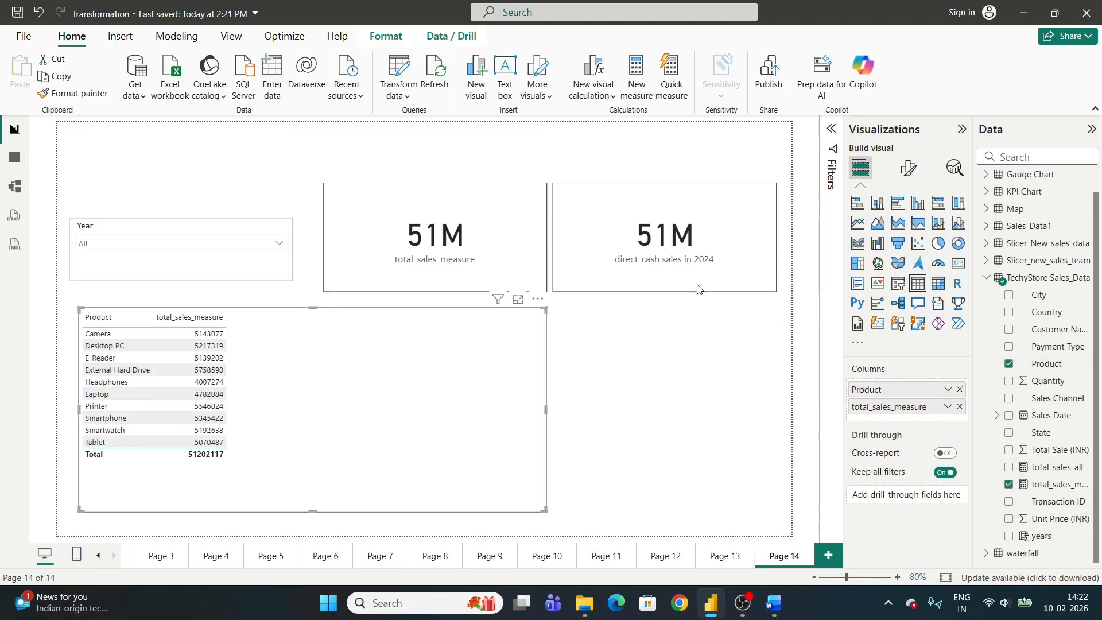
- Set the font size of the product table's values to 14
click(908, 168)
click(889, 324)
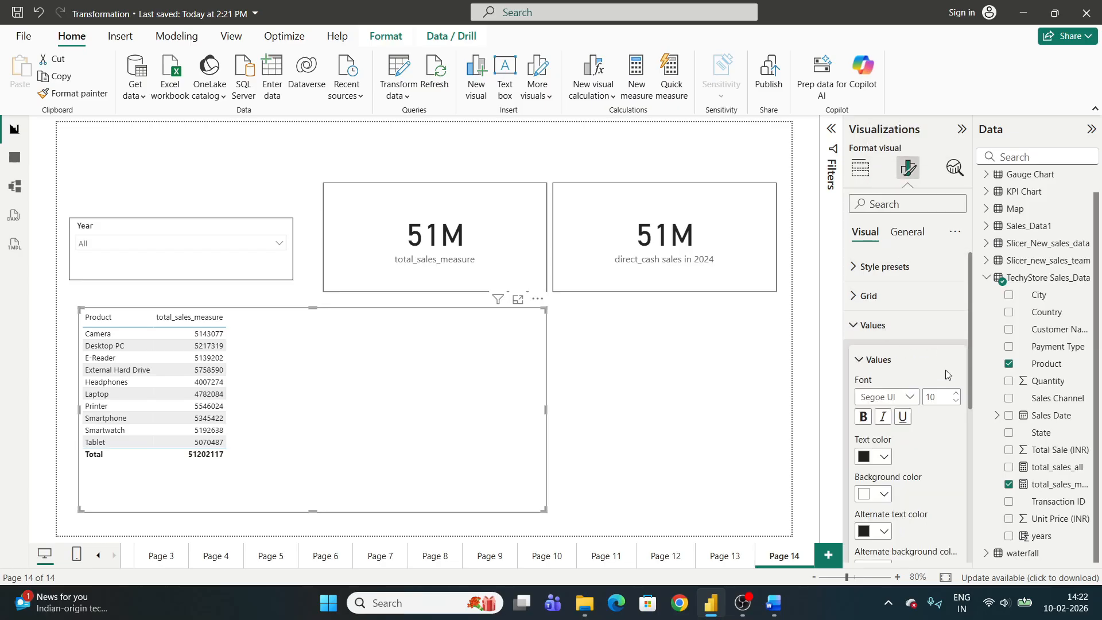
click(956, 394)
click(955, 394)
click(955, 394)
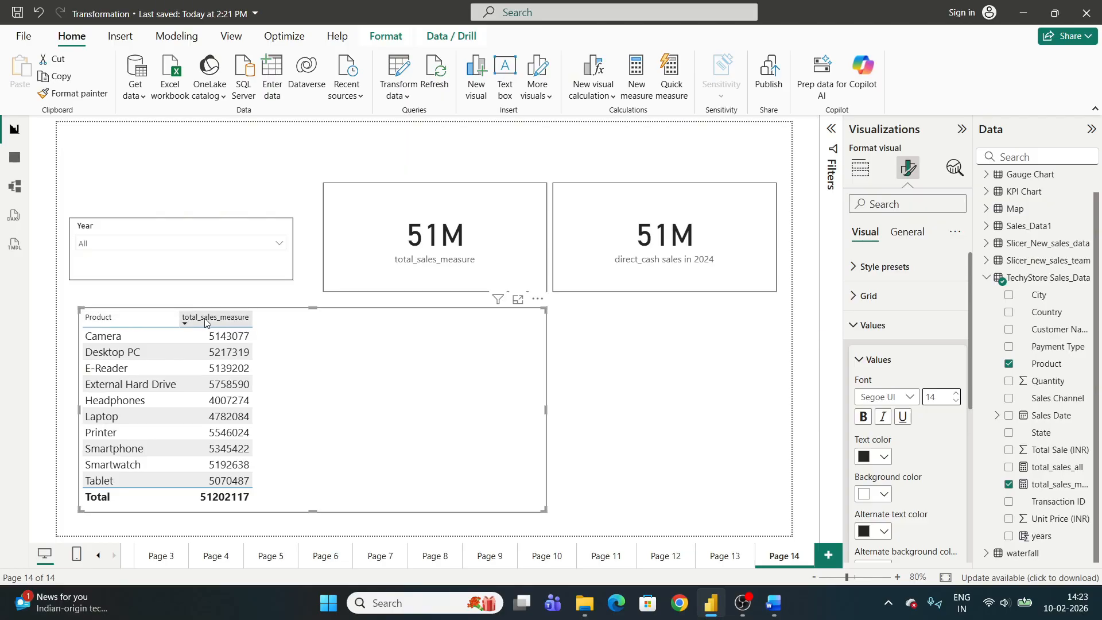
click(386, 36)
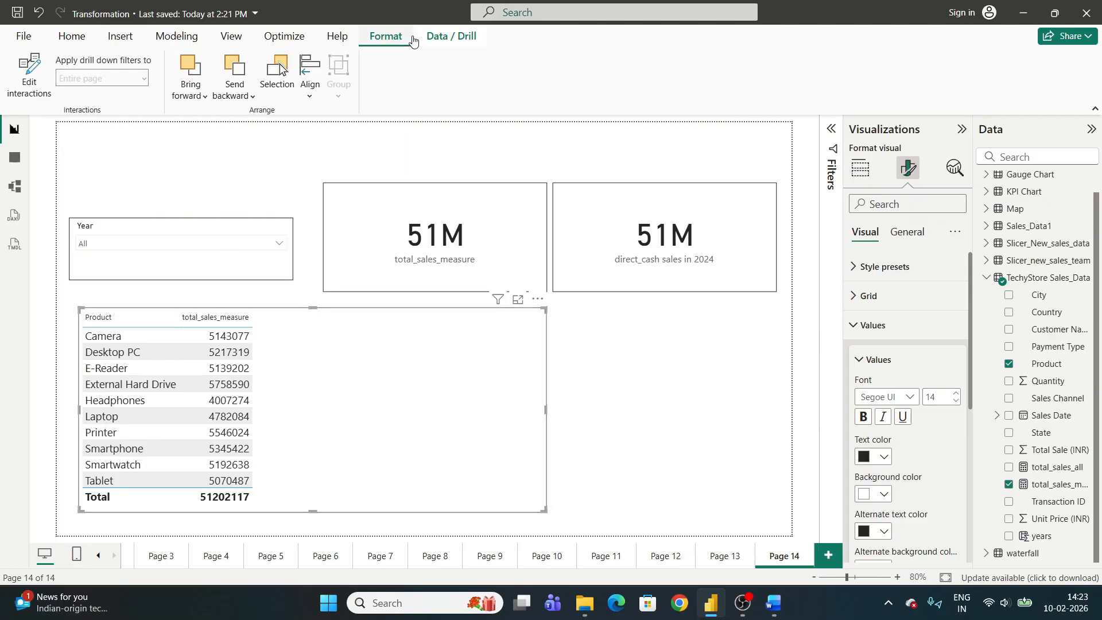
- Customize the current report theme by setting the general text font size to 14 pt and apply it
click(450, 34)
click(387, 38)
click(231, 37)
click(339, 80)
scroll(160, 517, down, 1)
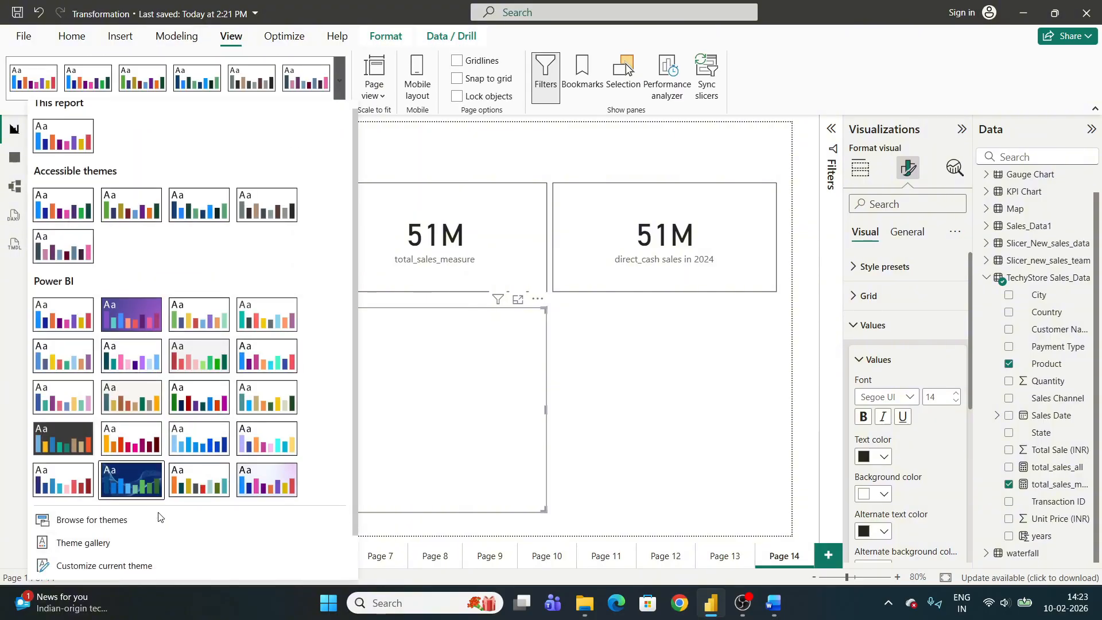
click(105, 566)
click(321, 148)
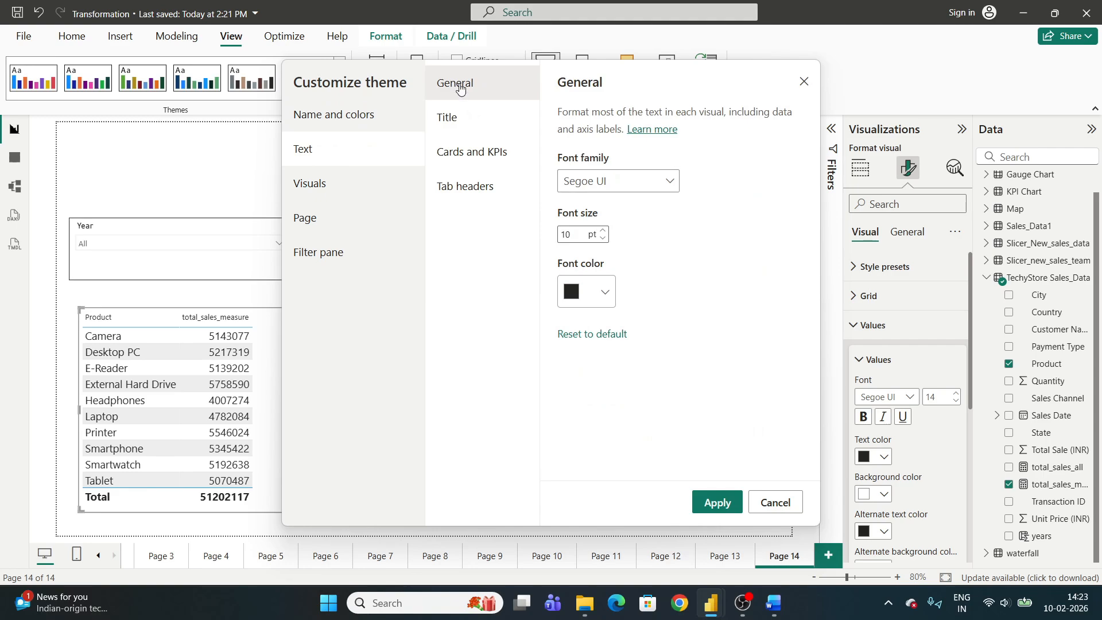
click(603, 230)
click(602, 230)
click(602, 231)
click(602, 230)
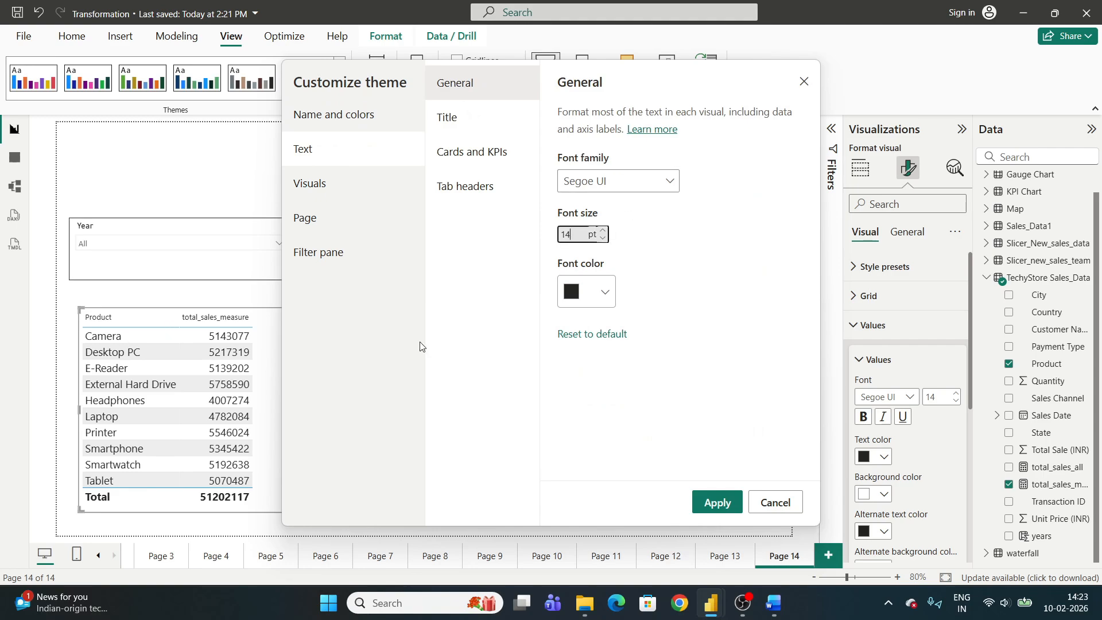
click(717, 502)
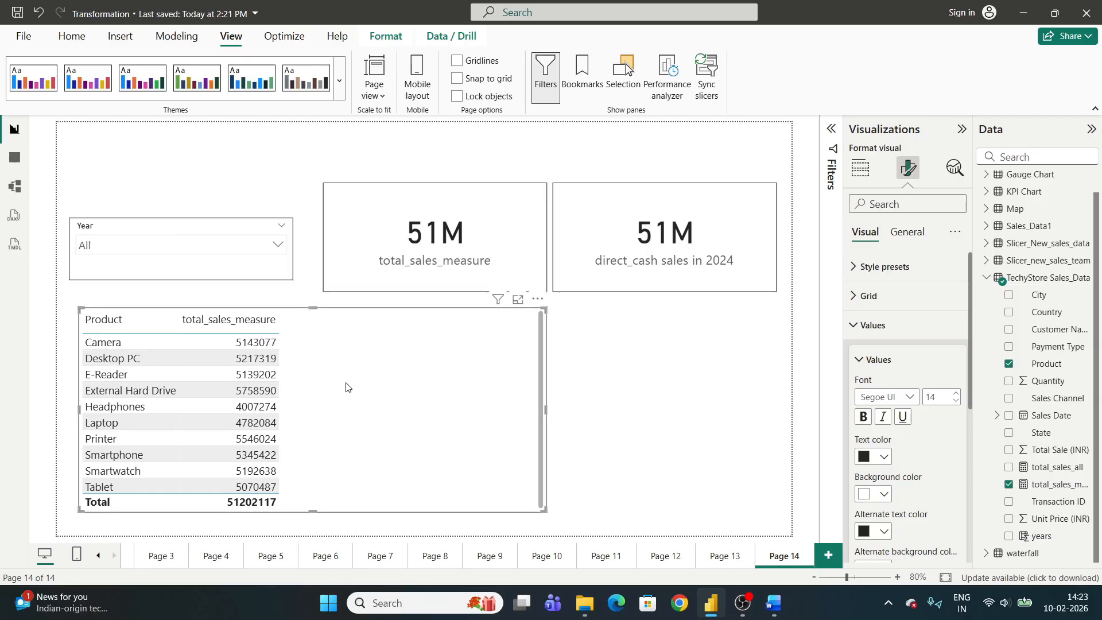
- Move the slicer and cards up with the enlarged table beneath them, and add total_sales_all as a table column
drag(69, 160, 778, 308)
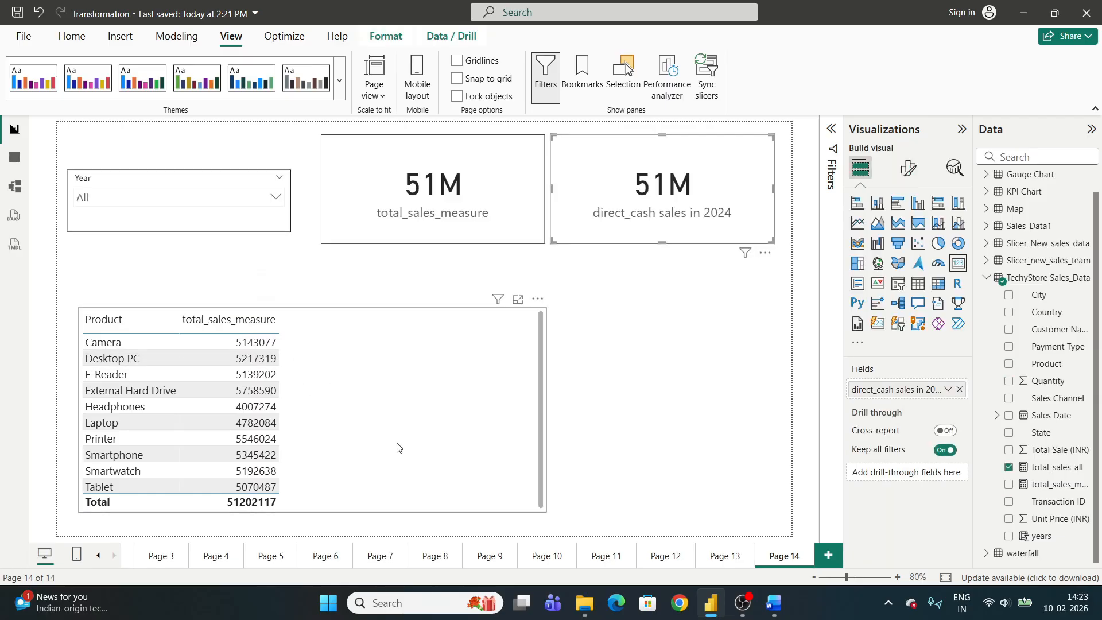
drag(398, 444, 403, 395)
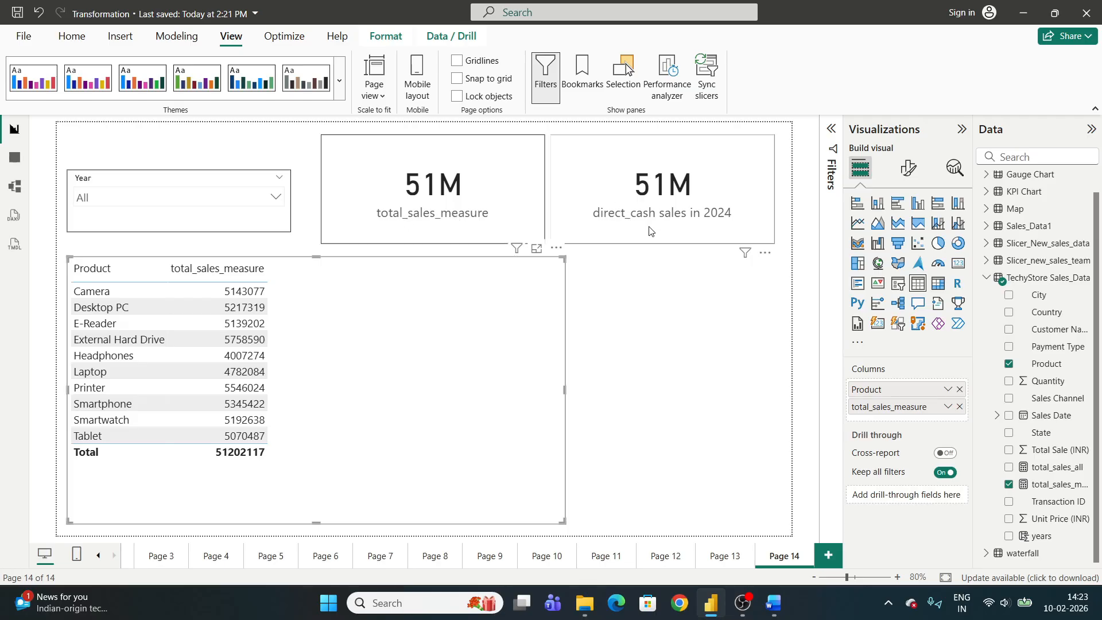
click(1041, 470)
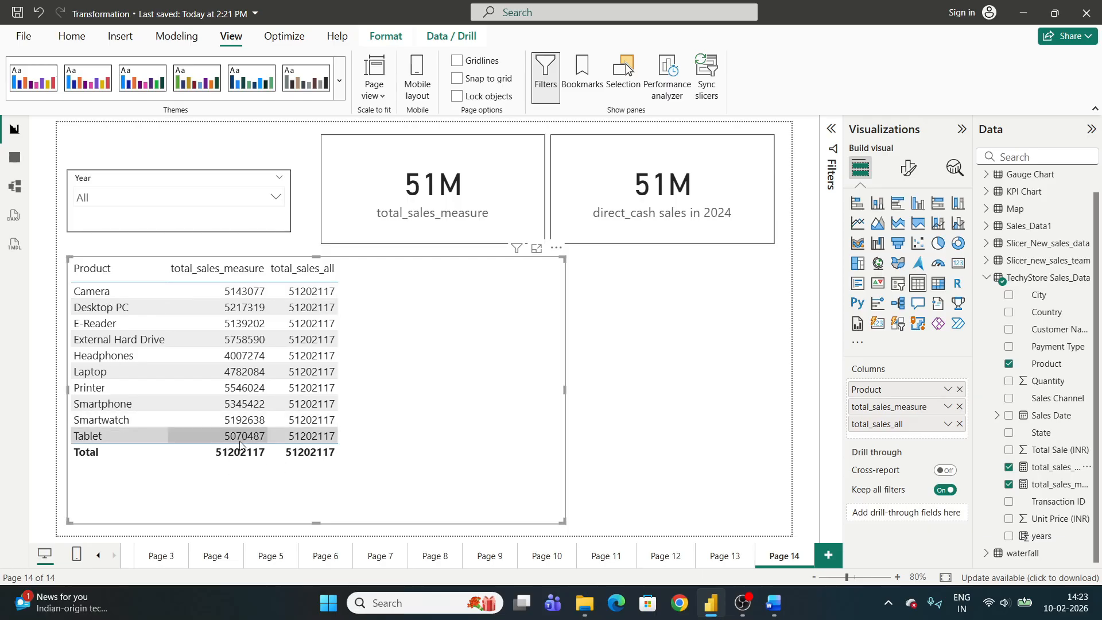
- Open the total_sales_all measure's formula and highlight its ALL filter argument
click(1053, 484)
click(1056, 467)
drag(507, 131, 805, 130)
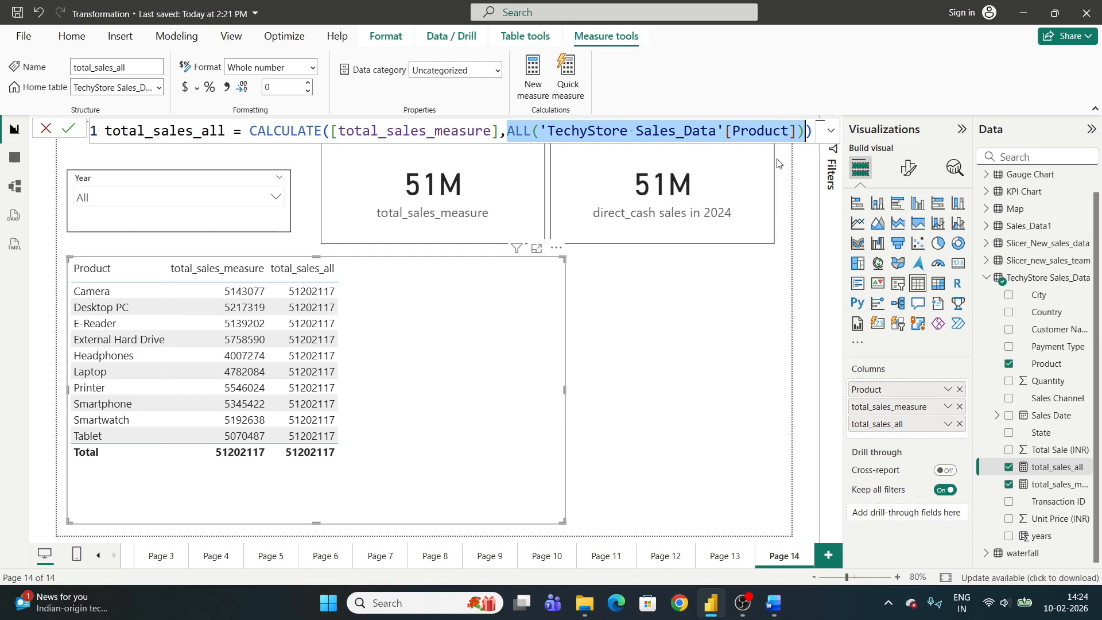
- Clear the ALL argument in total_sales_all and re-enter it as 'TechyStore Sales_Data'[Product], committing the formula
drag(797, 131, 542, 135)
key(BackSpace)
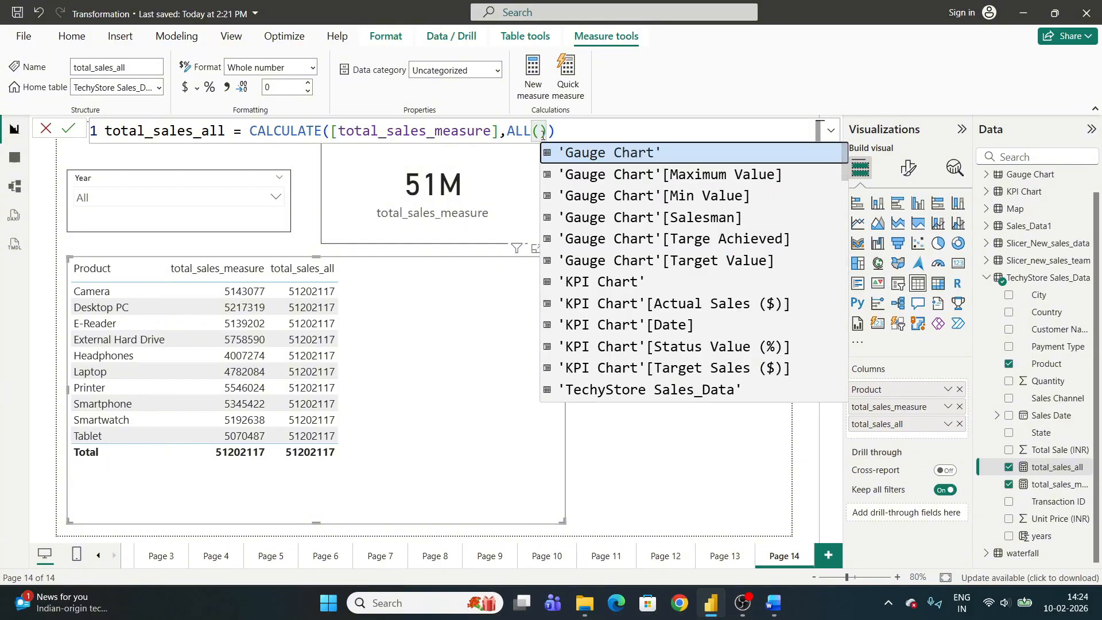
key(BackSpace)
text(()
key(Escape)
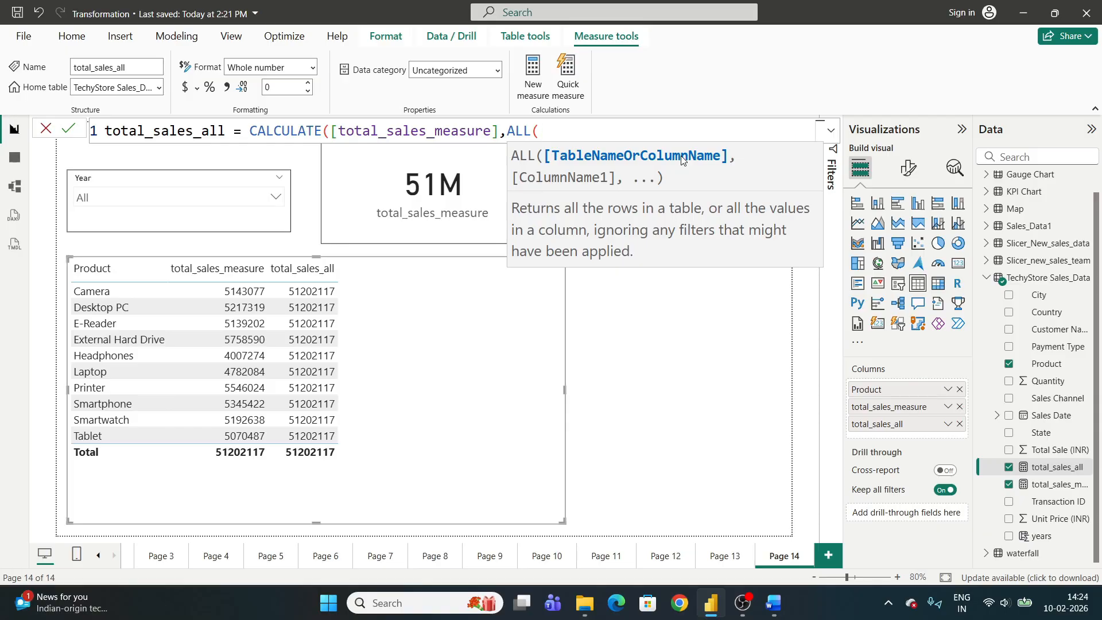
text(pro)
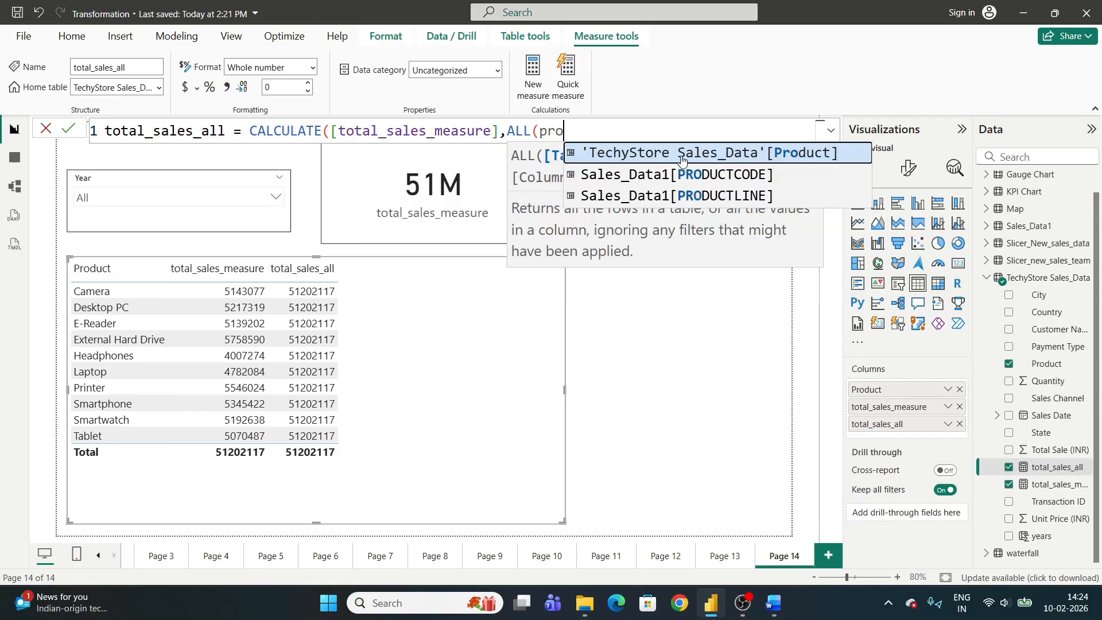
click(682, 156)
text())
key(Return)
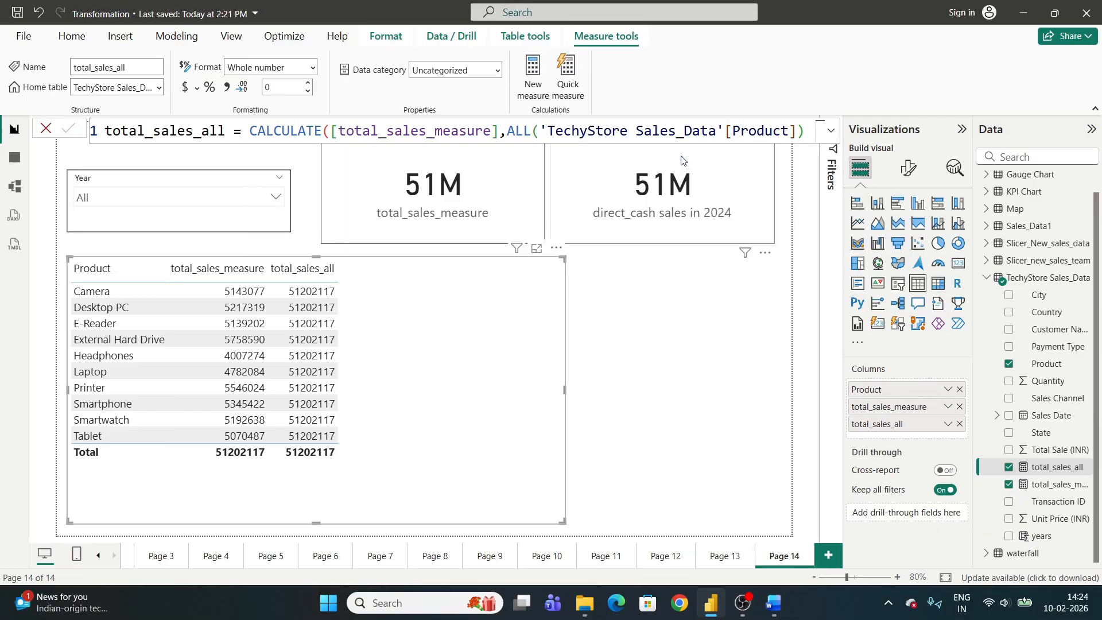
- Remove the ALL filter argument so the measure reads total_sales_all = CALCULATE([total_sales_measure]), and commit it
click(505, 133)
key(shift+End)
key(BackSpace)
key(BackSpace)
text())
key(Return)
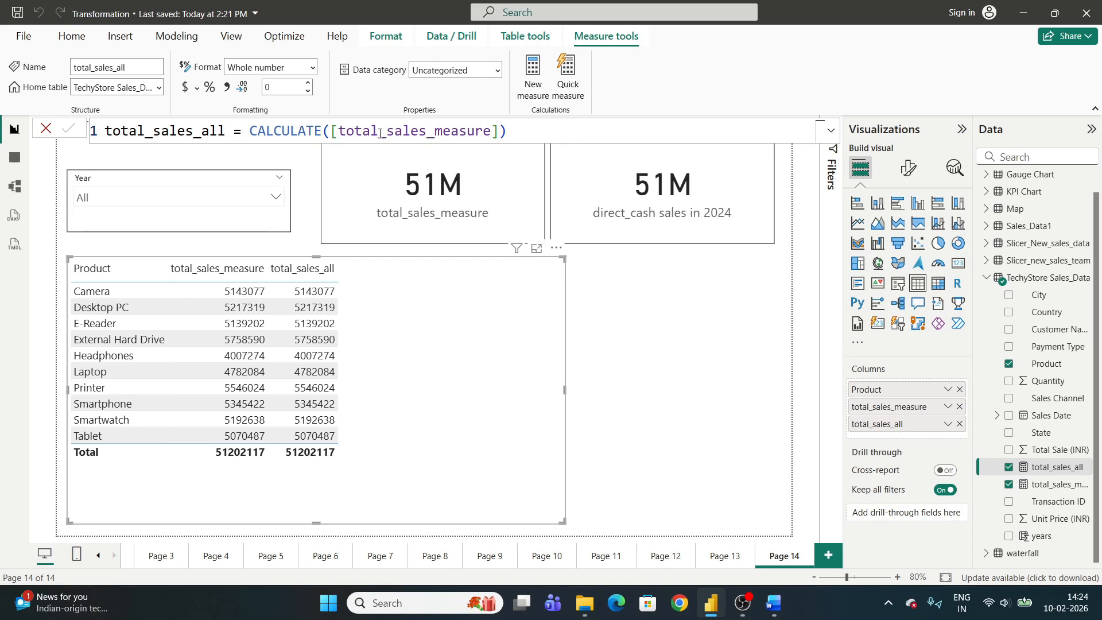
- Highlight the [total_sales_measure] argument in the formula and place the insertion point right after it
drag(339, 130, 506, 131)
click(502, 131)
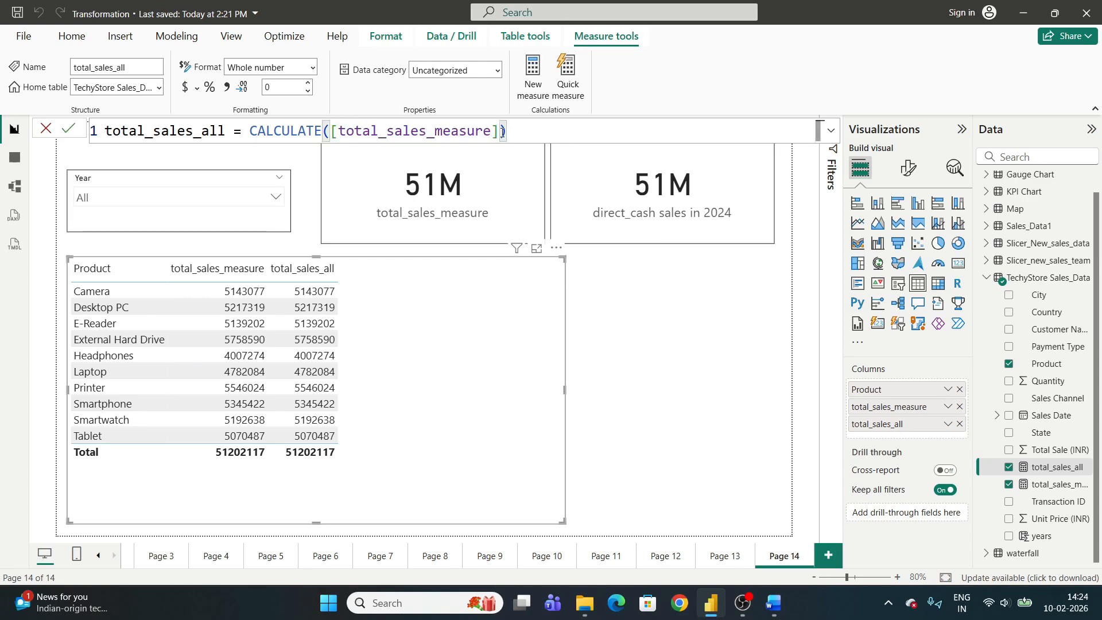